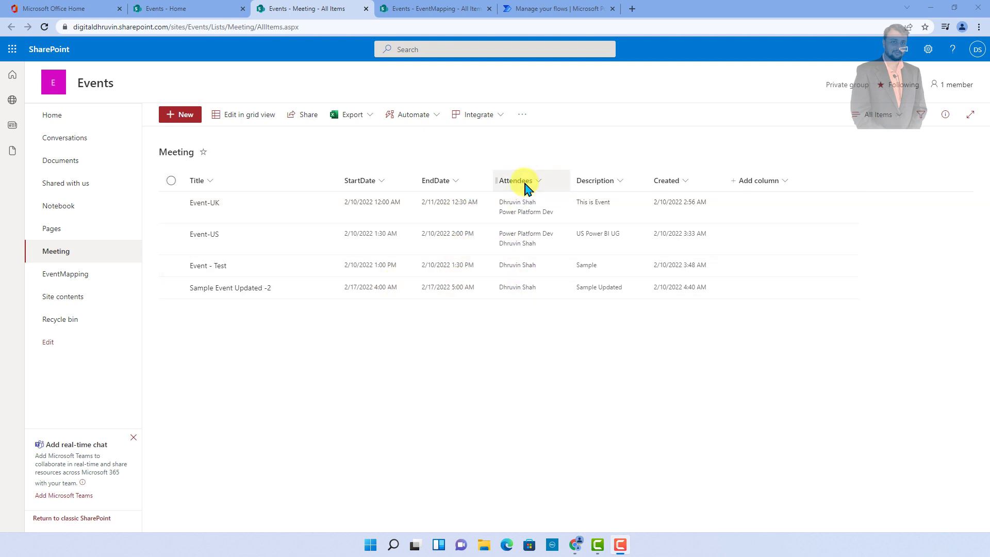
- Expand the attendee's contact card, then switch to the EventMapping list with its two entries titled 4
left_click(526, 290)
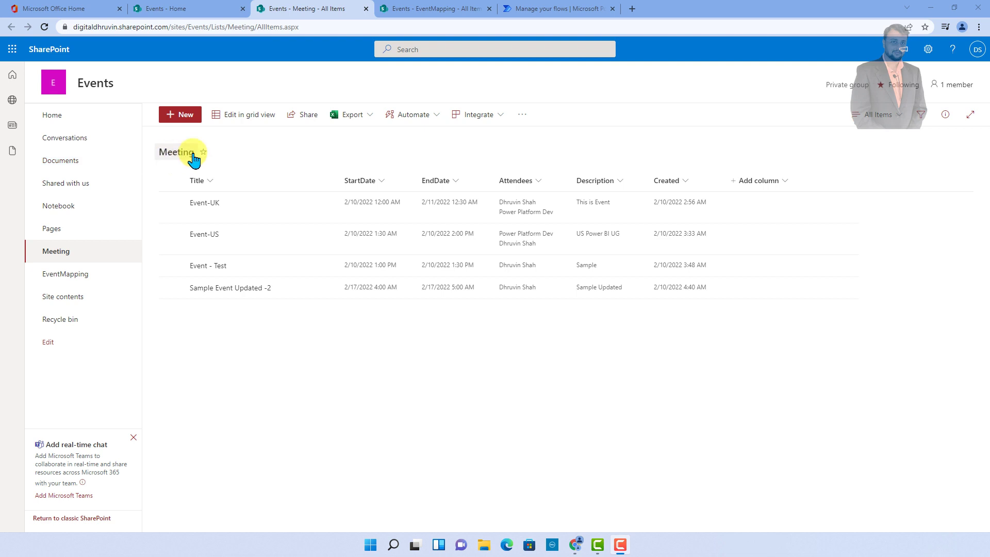
left_click(437, 10)
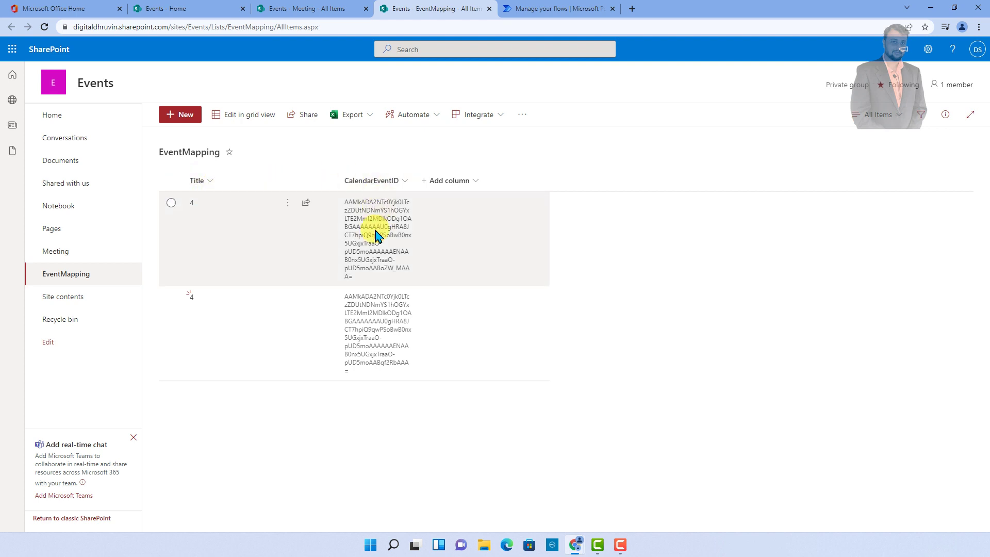
left_click(308, 9)
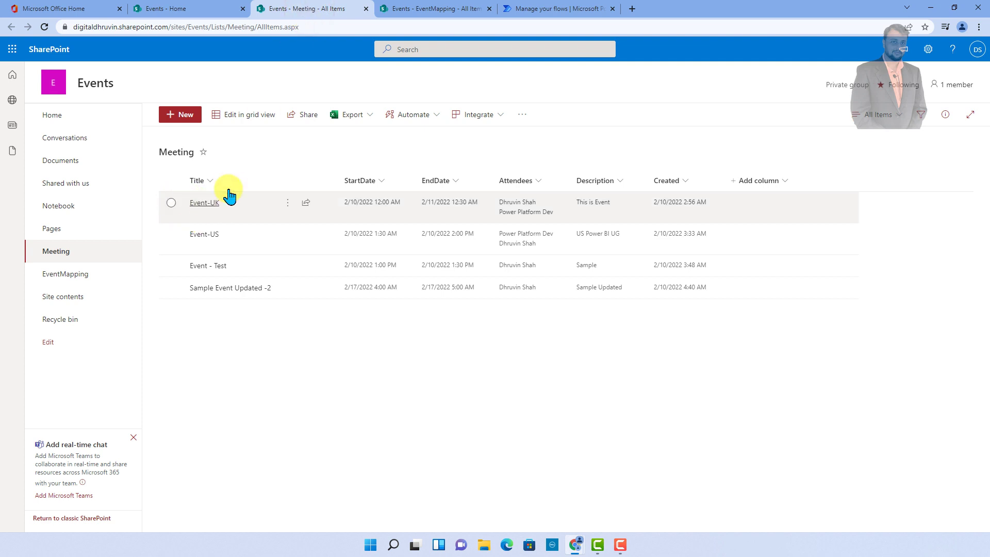
left_click(441, 15)
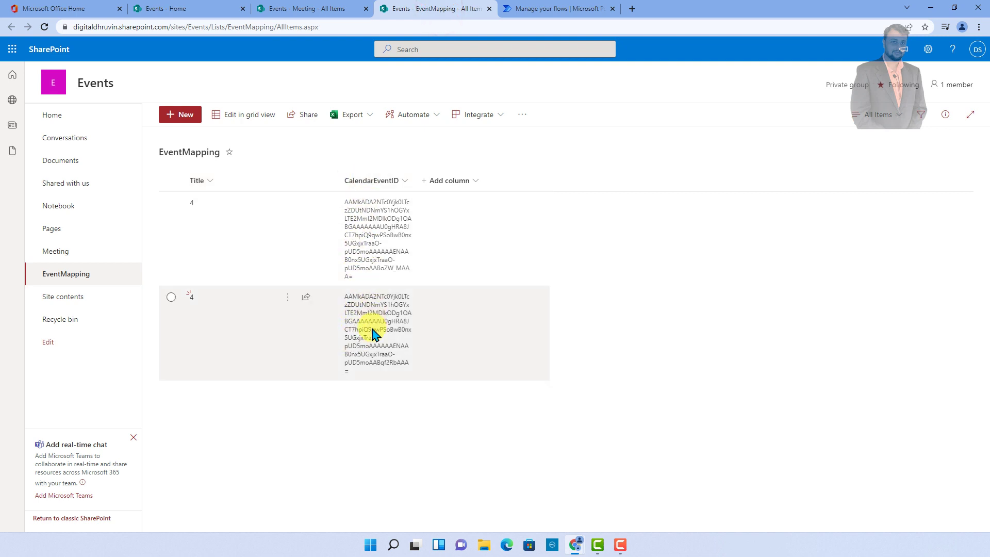
left_click(307, 8)
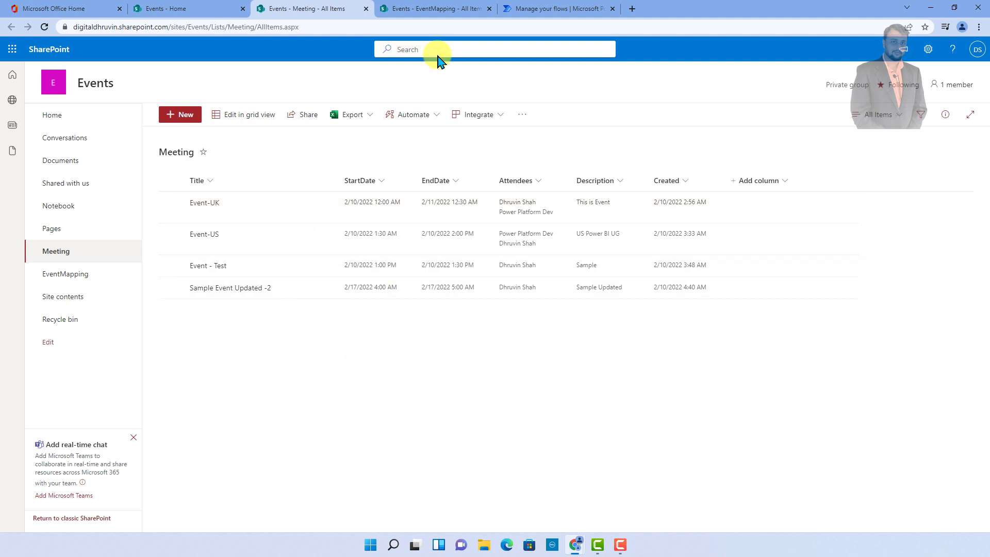
left_click(434, 8)
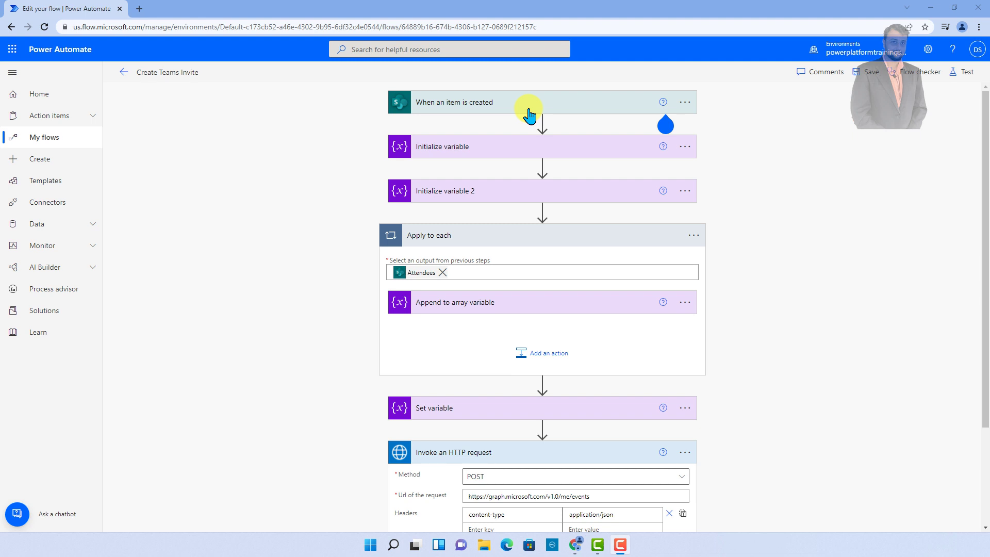
- Expand and review the variable, vAttendees append, vMeetingBody and Create item steps of Create Teams Invite
left_click(502, 151)
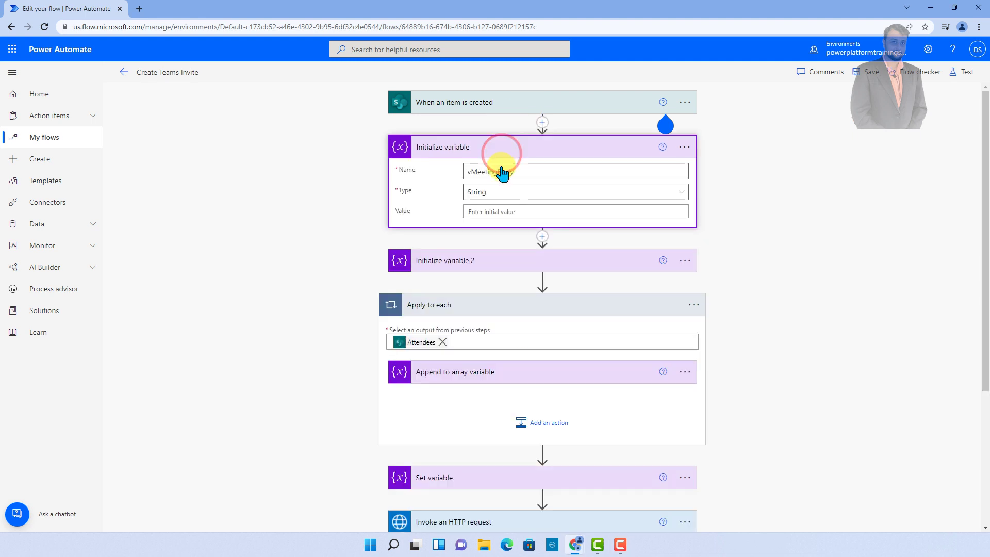
left_click(503, 264)
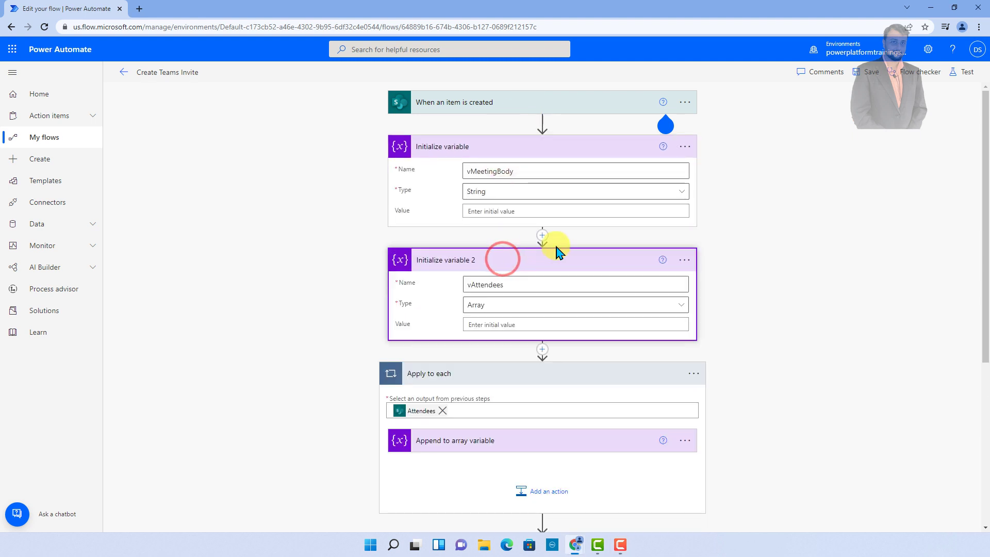
scroll(571, 251, "down", 5)
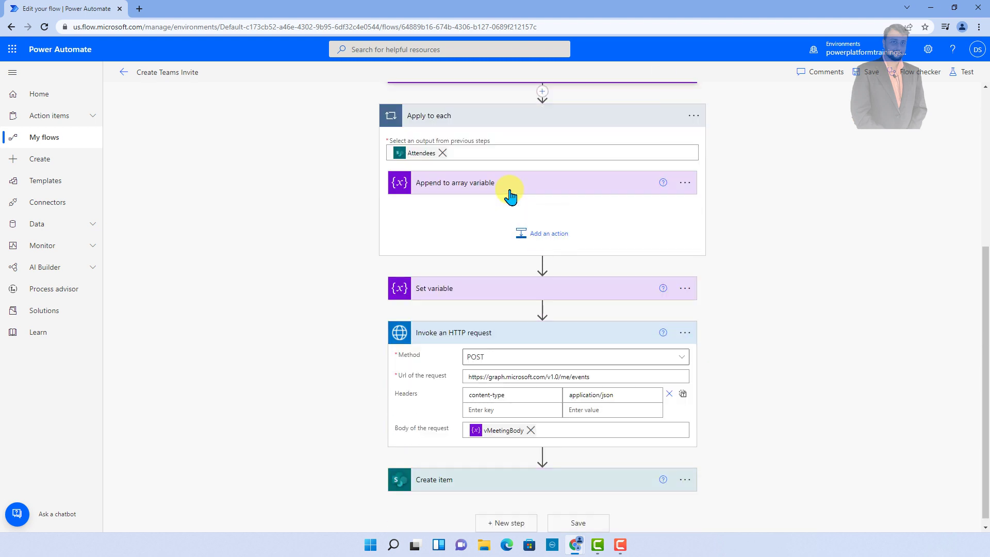
left_click(510, 195)
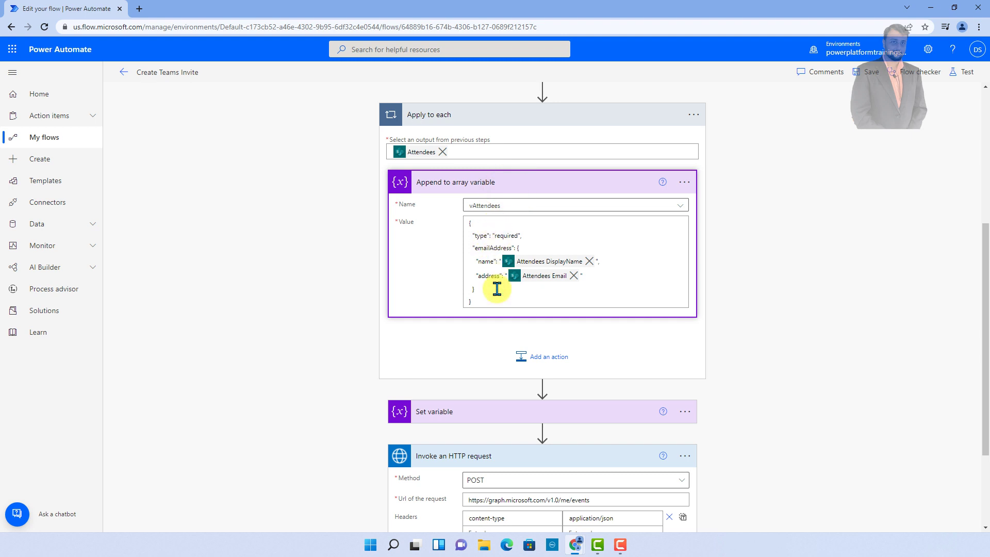
scroll(499, 293, "down", 3)
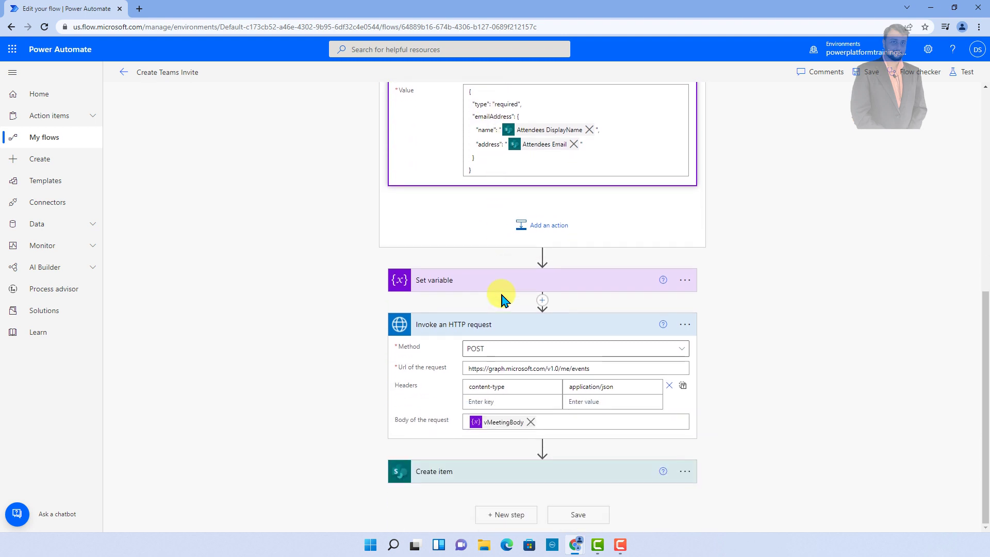
left_click(508, 281)
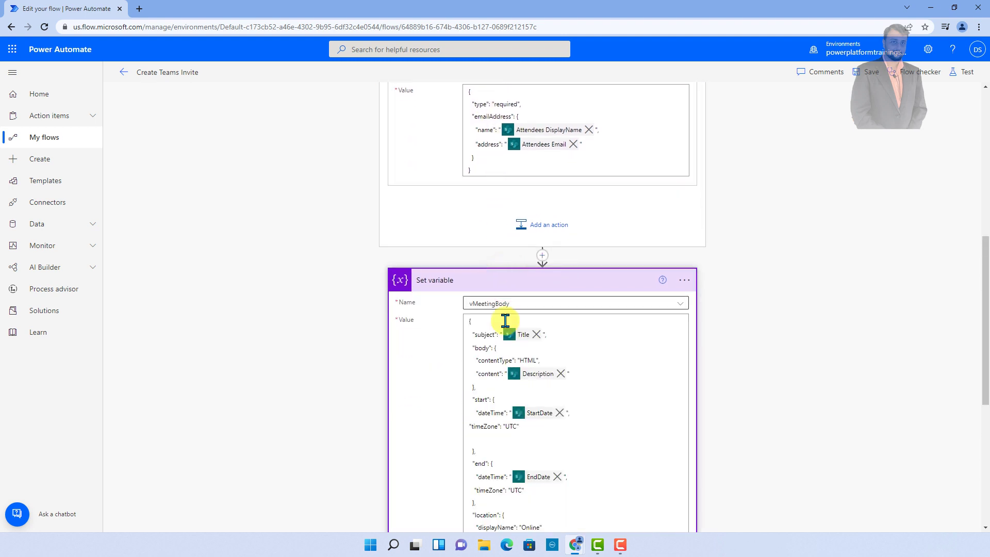
scroll(594, 312, "down", 6)
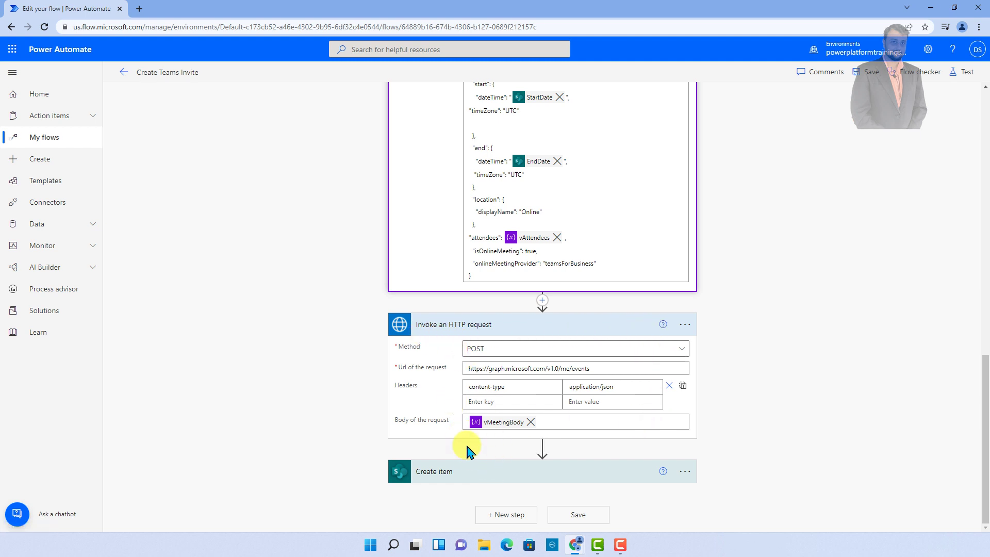
left_click(472, 469)
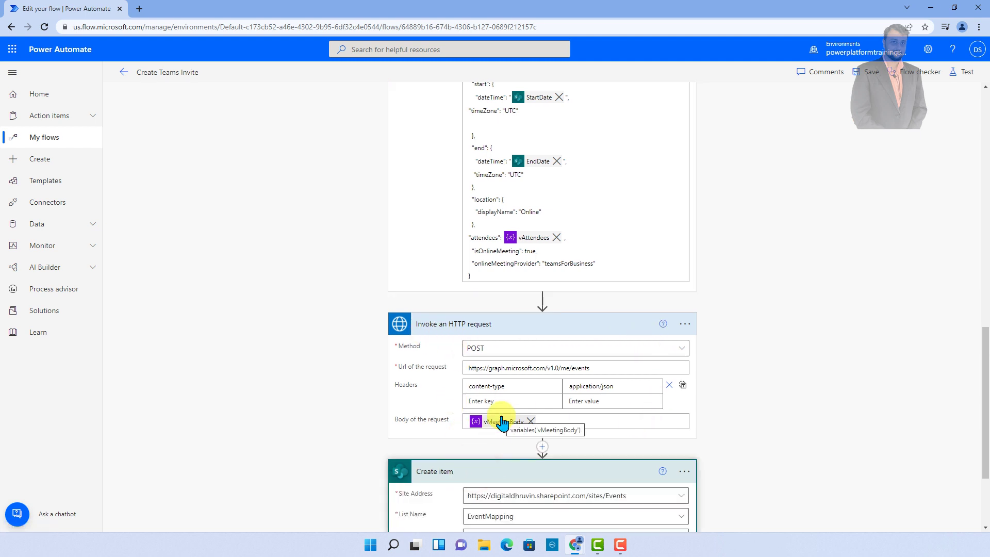
scroll(501, 422, "down", 3)
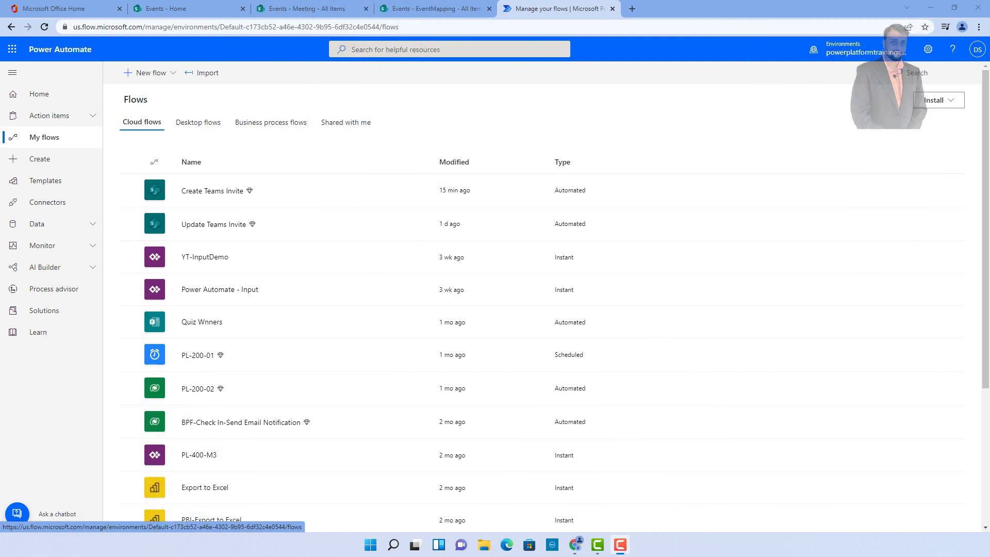
- Create a new instant cloud flow, skipping the wizard to get a blank designer
left_click(163, 73)
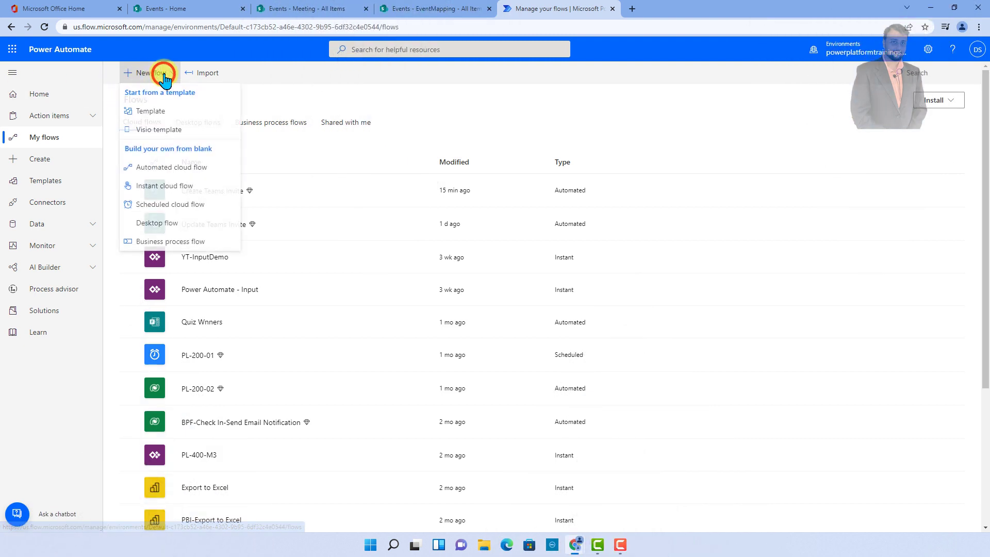
left_click(195, 190)
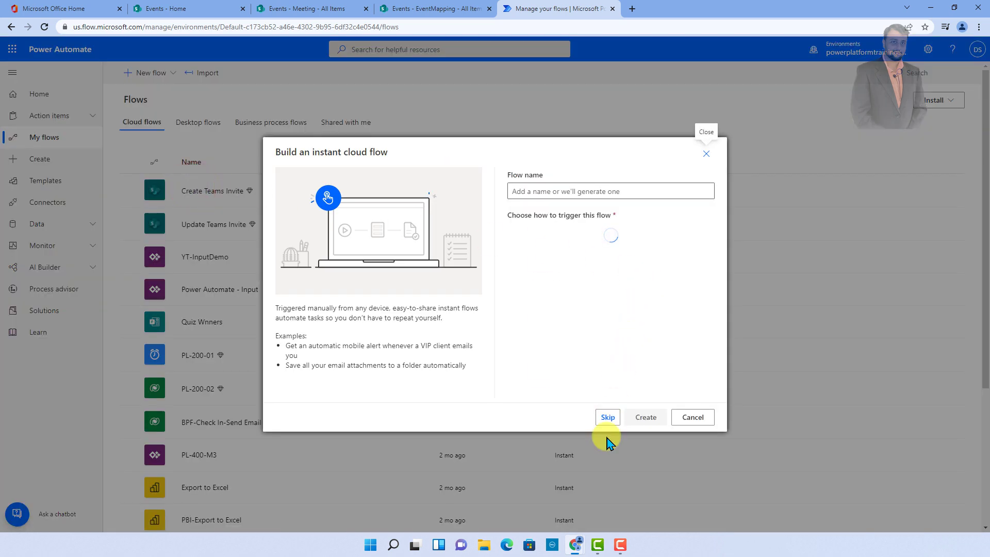
left_click(609, 418)
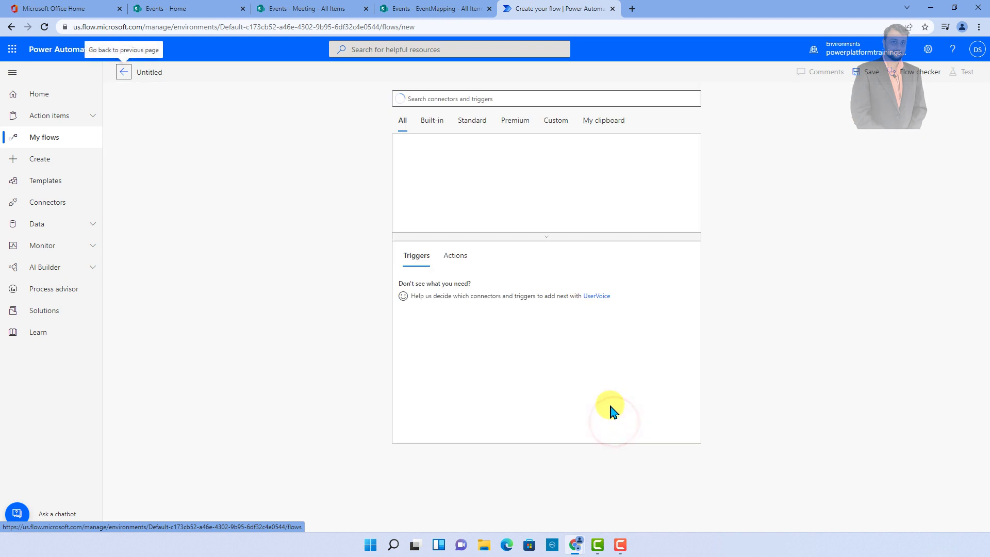
- Add the SharePoint 'When an item is created' trigger on the Events site's Meeting list
left_click(487, 99)
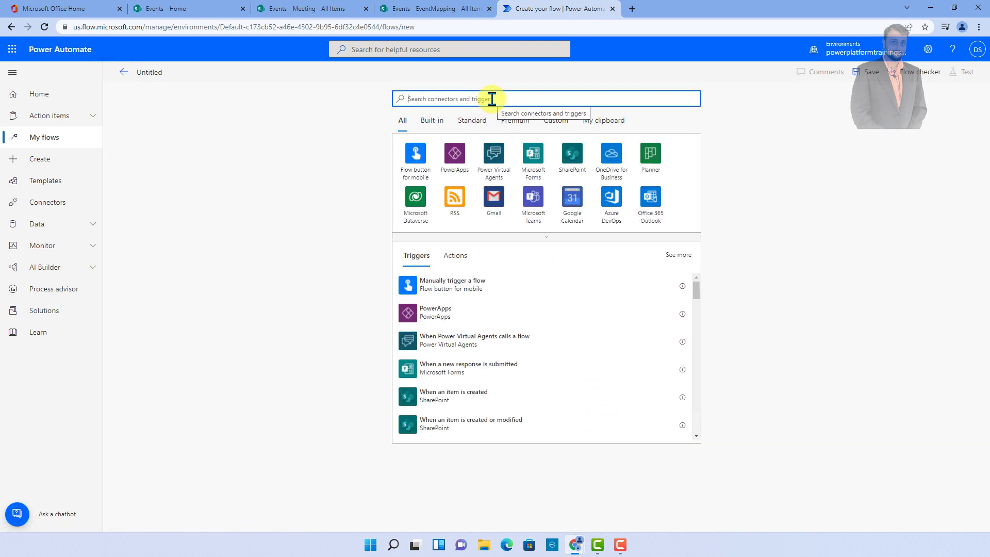
left_click(569, 162)
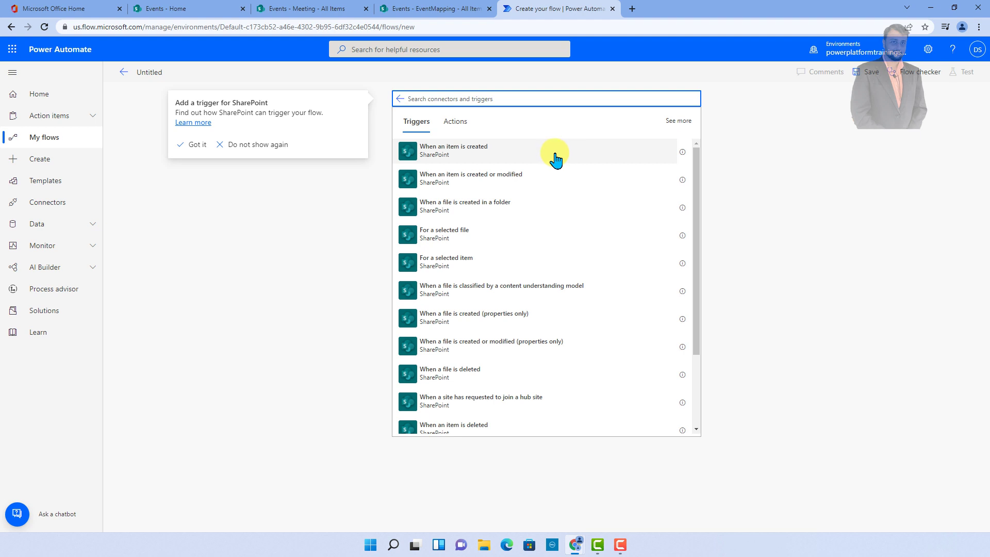
left_click(442, 156)
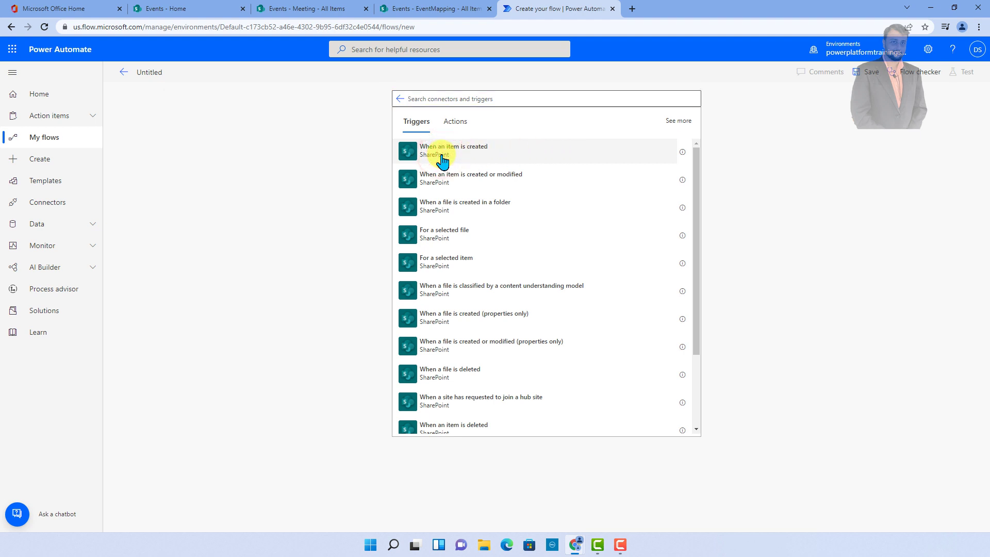
left_click(508, 128)
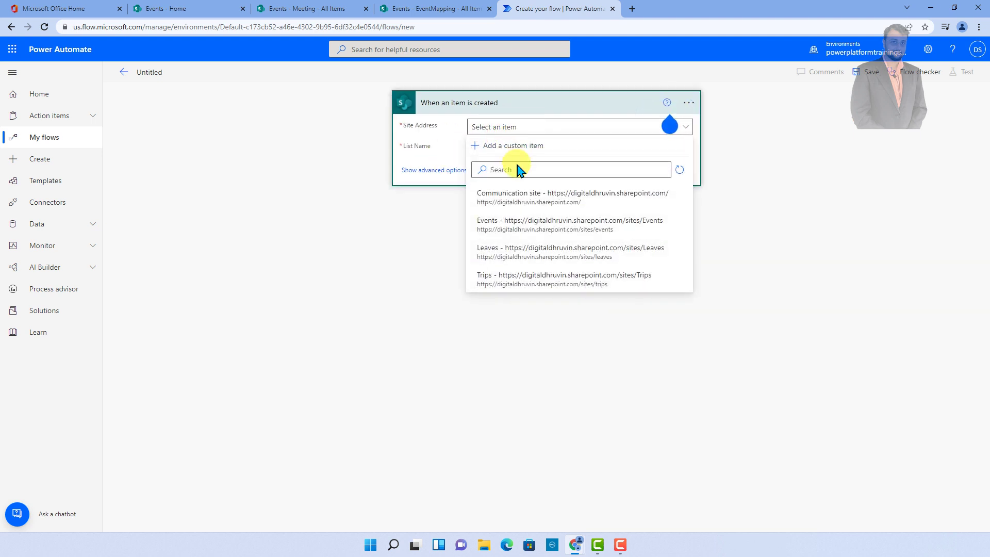
left_click(524, 228)
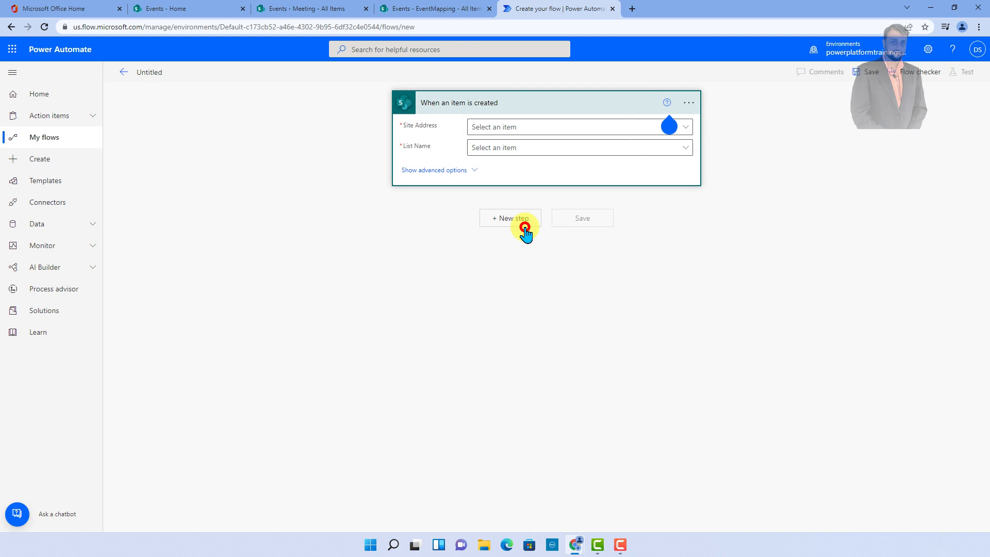
left_click(499, 152)
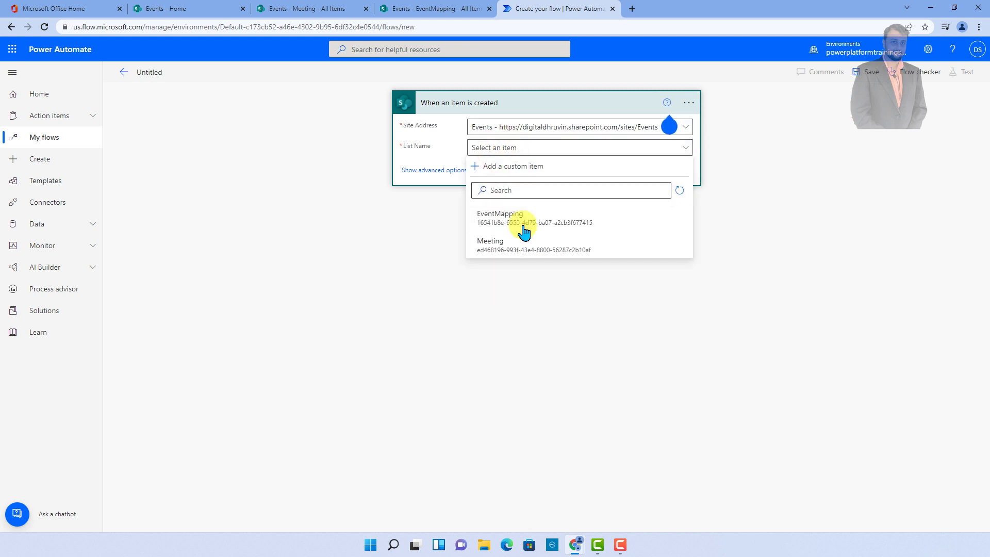
left_click(522, 250)
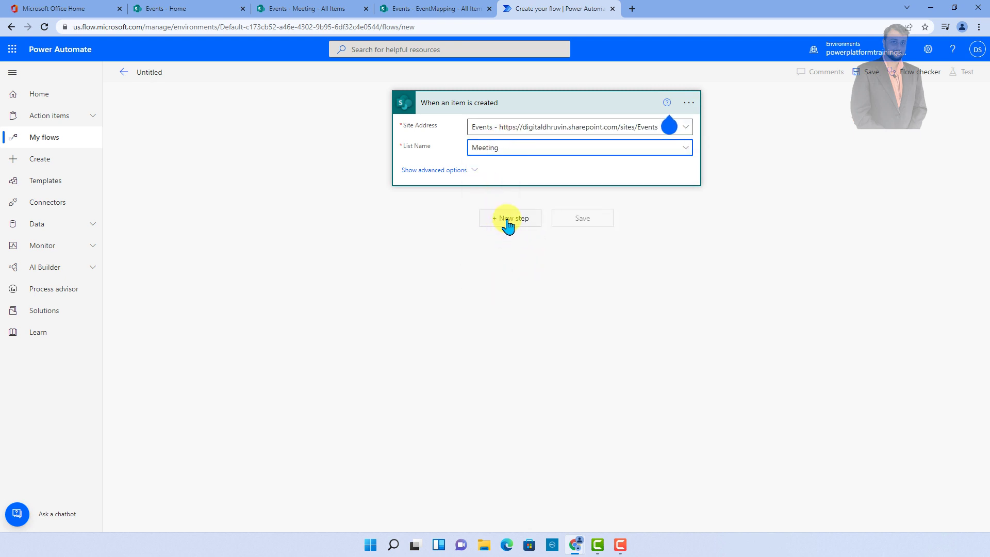
- Add an Initialize variable step named vMeetingBody of type String
left_click(506, 220)
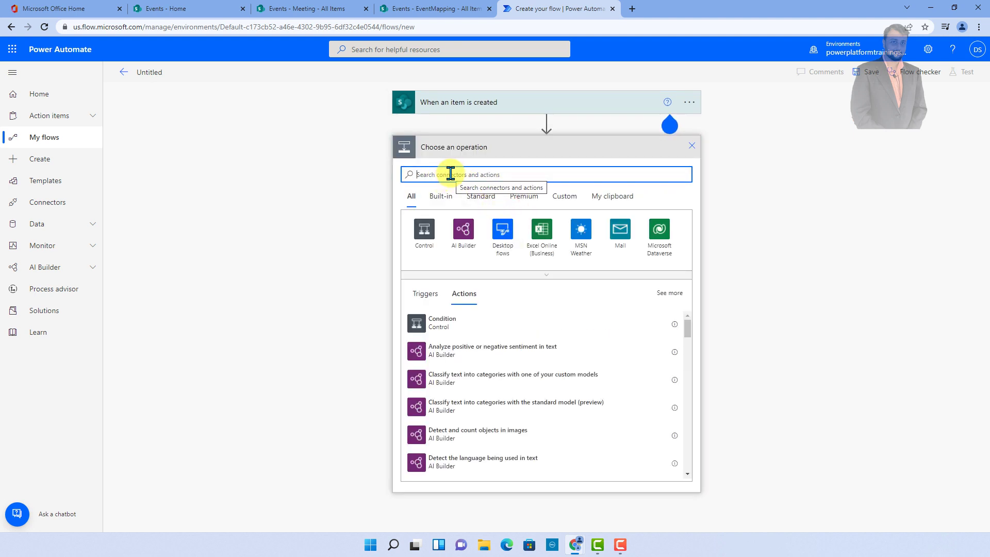
type("initia")
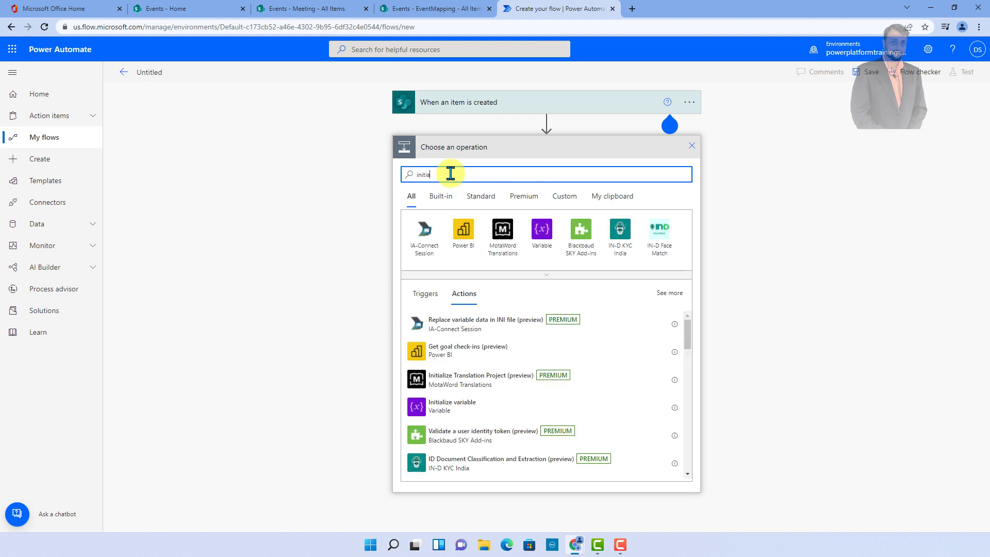
type("lize va")
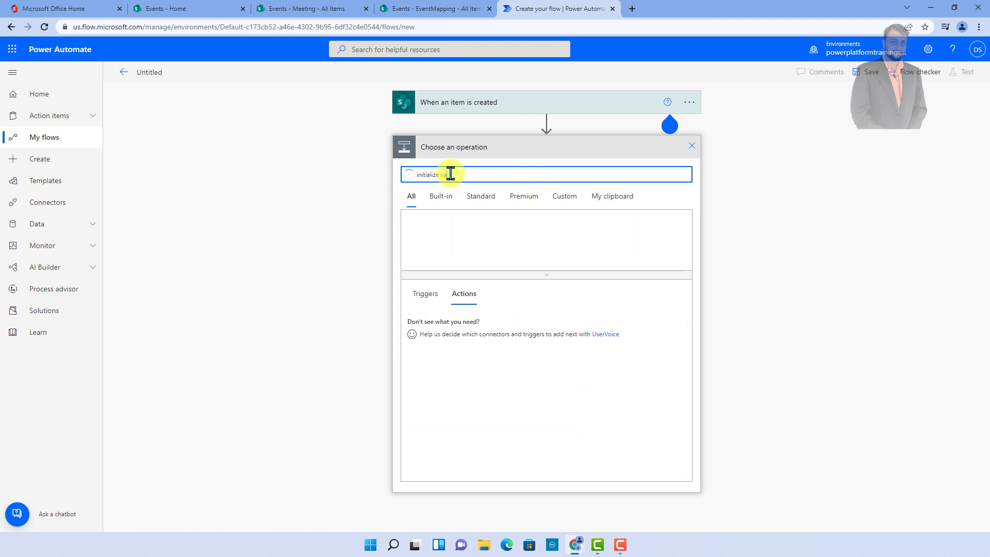
type("ria")
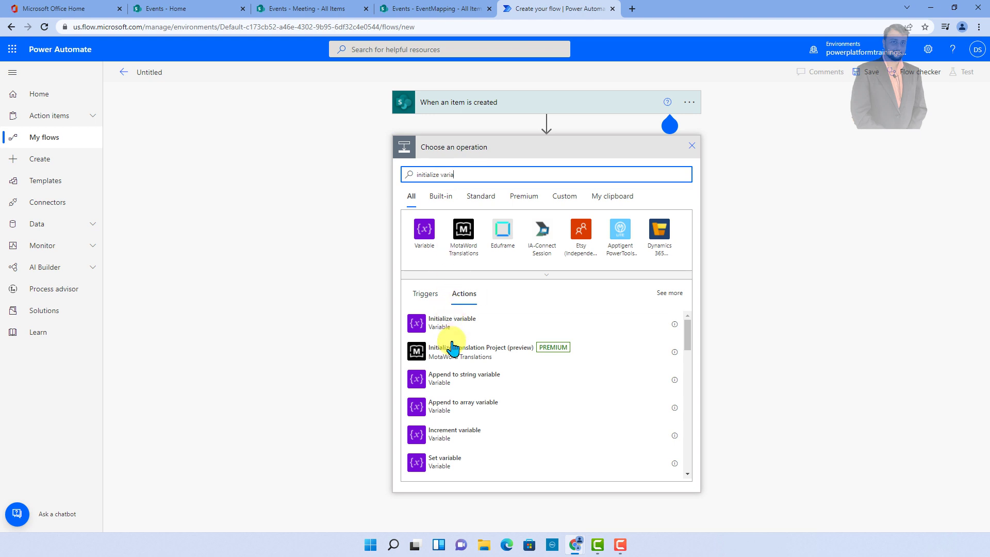
left_click(455, 332)
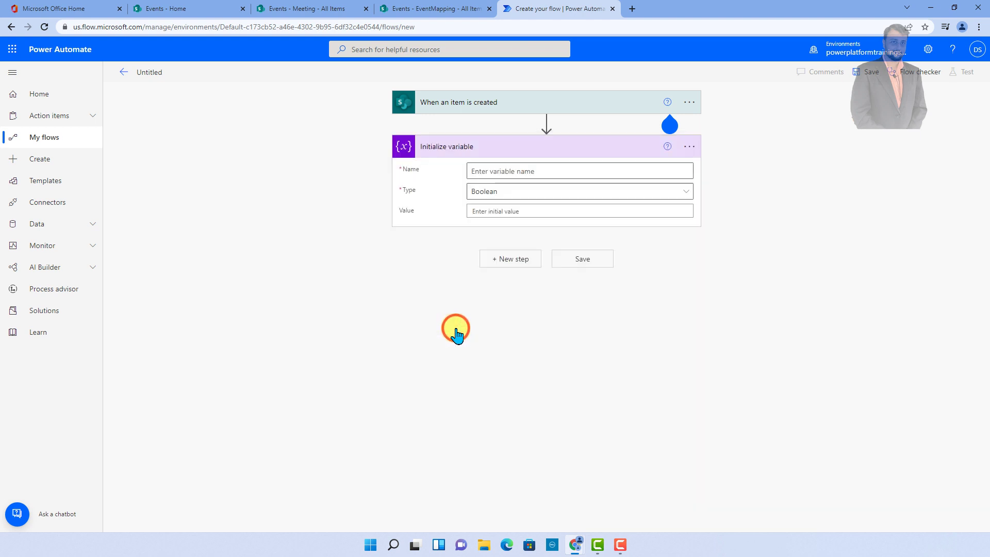
left_click(506, 171)
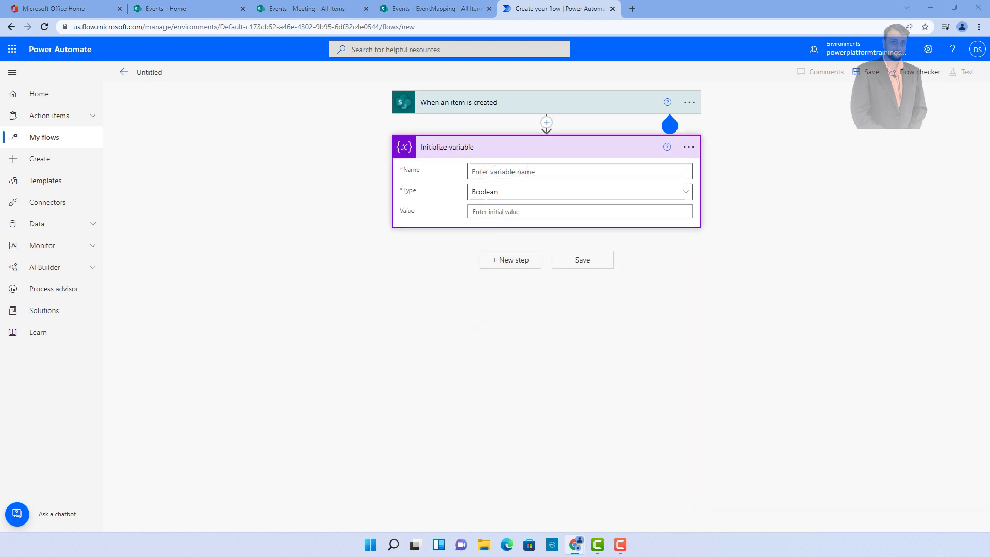
left_click(521, 170)
type("vMeetingBody")
left_click(537, 195)
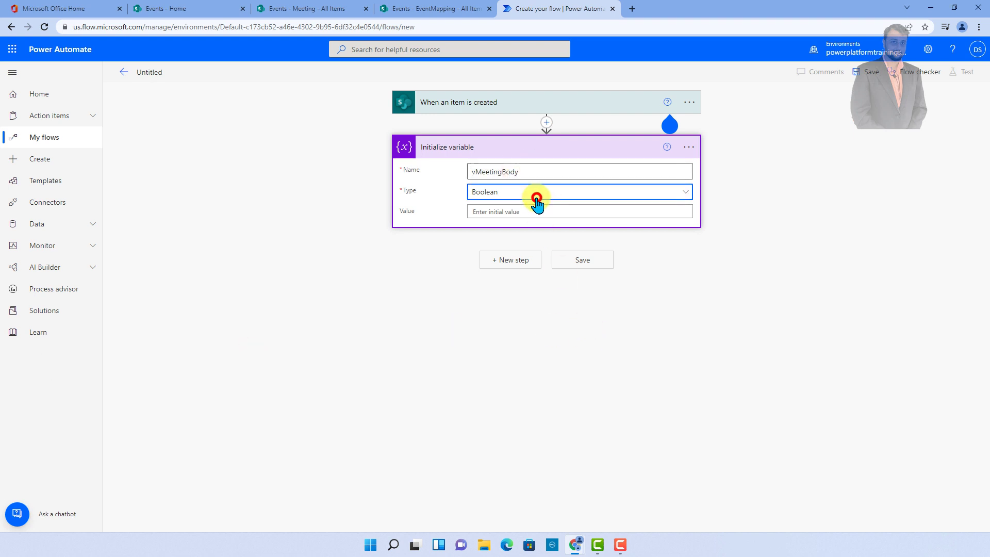
left_click(537, 345)
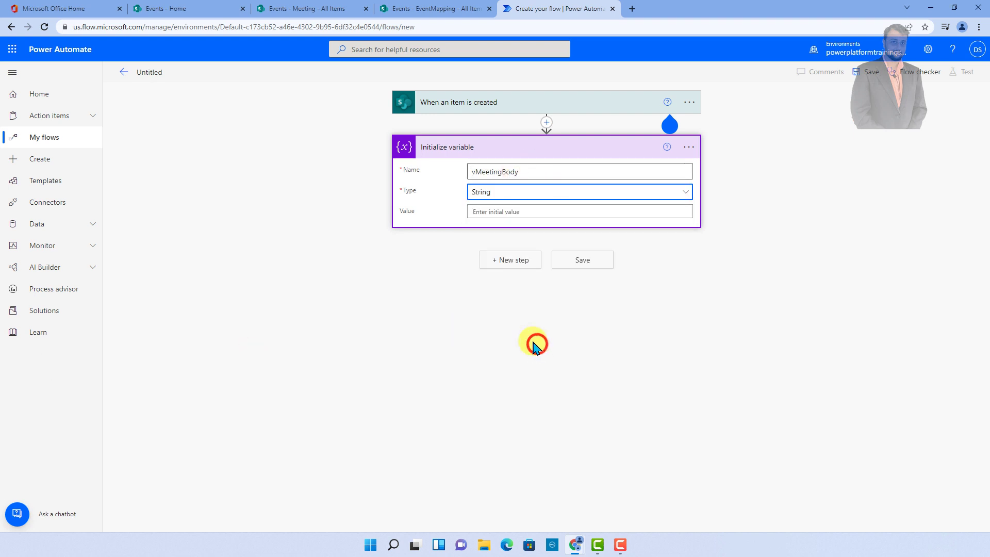
- Add a second Initialize variable step named vAttendees of type Array
left_click(521, 266)
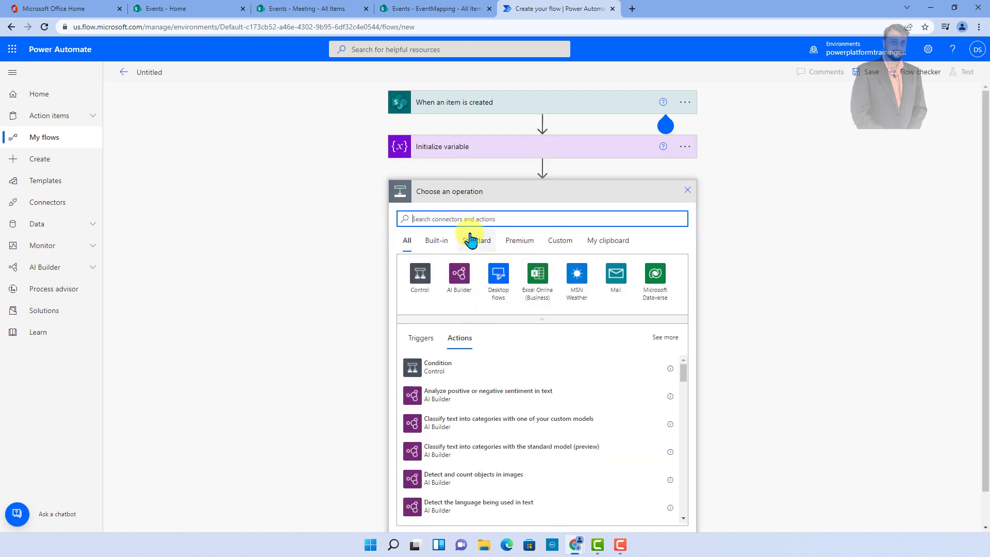
type("initializ")
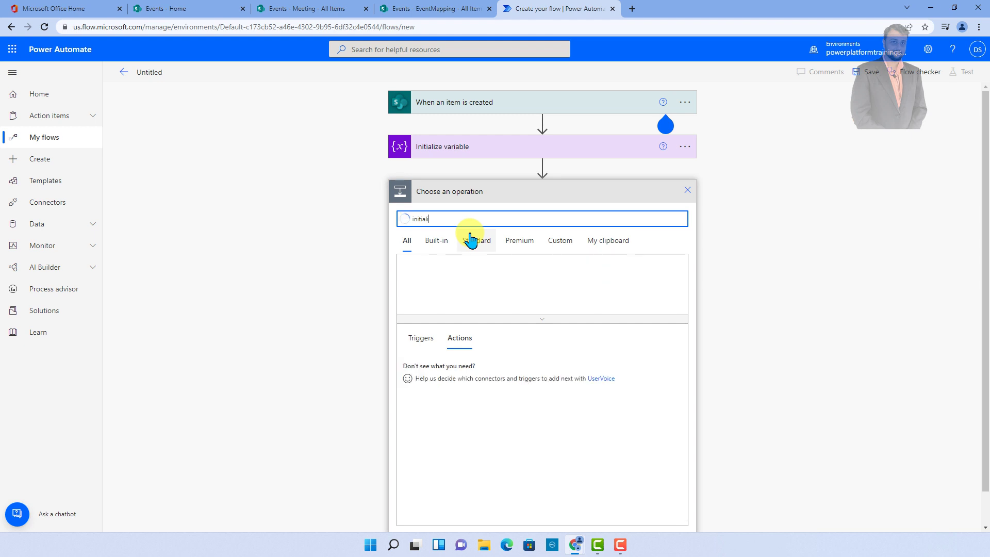
left_click(442, 362)
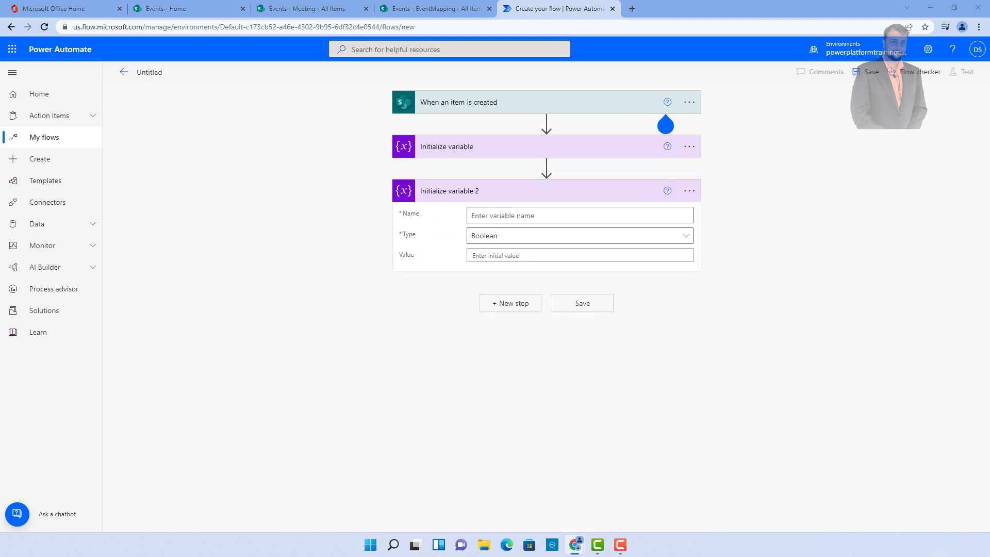
left_click(514, 215)
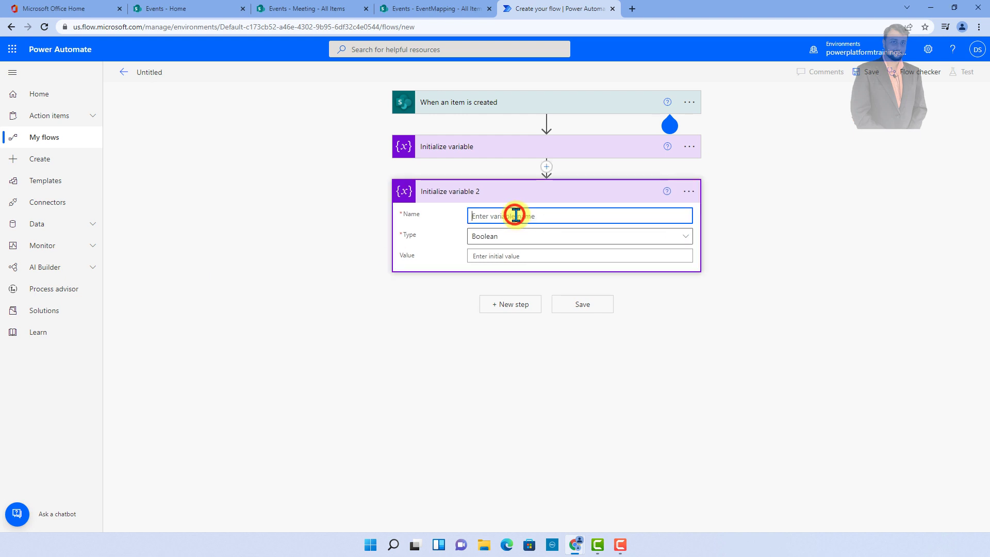
type("vAttendees")
left_click(524, 237)
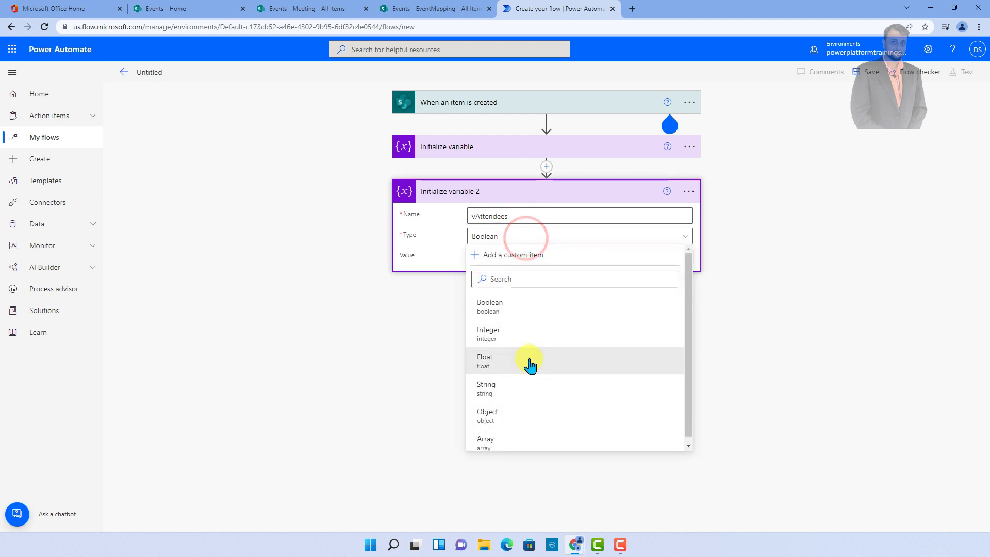
left_click(521, 438)
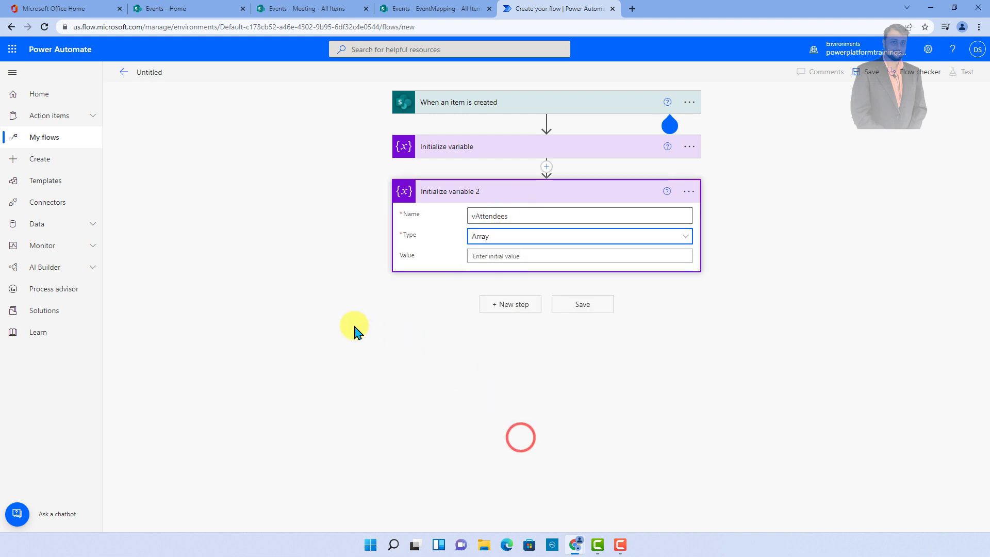
left_click(507, 304)
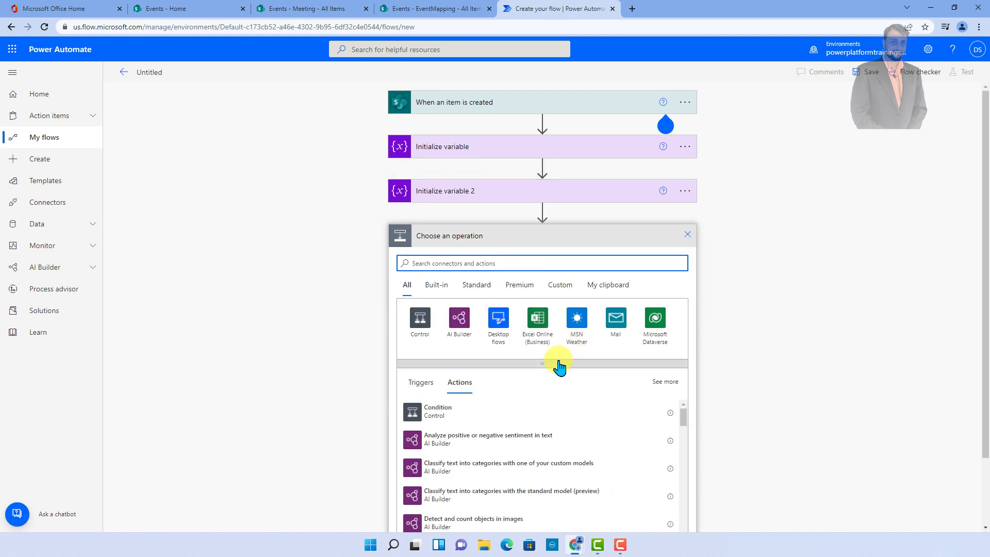
- Add an Append to array variable step targeting vAttendees
left_click(479, 266)
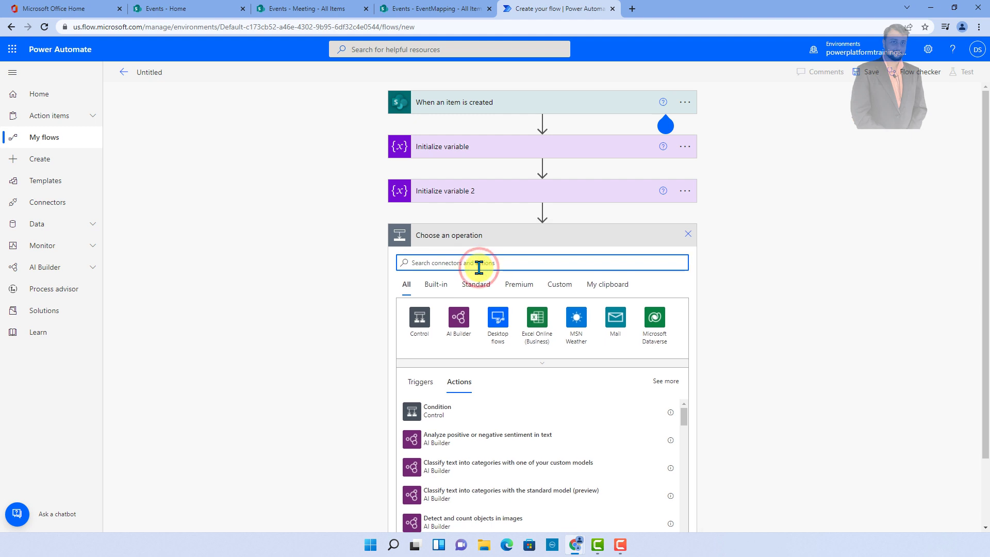
type("append to")
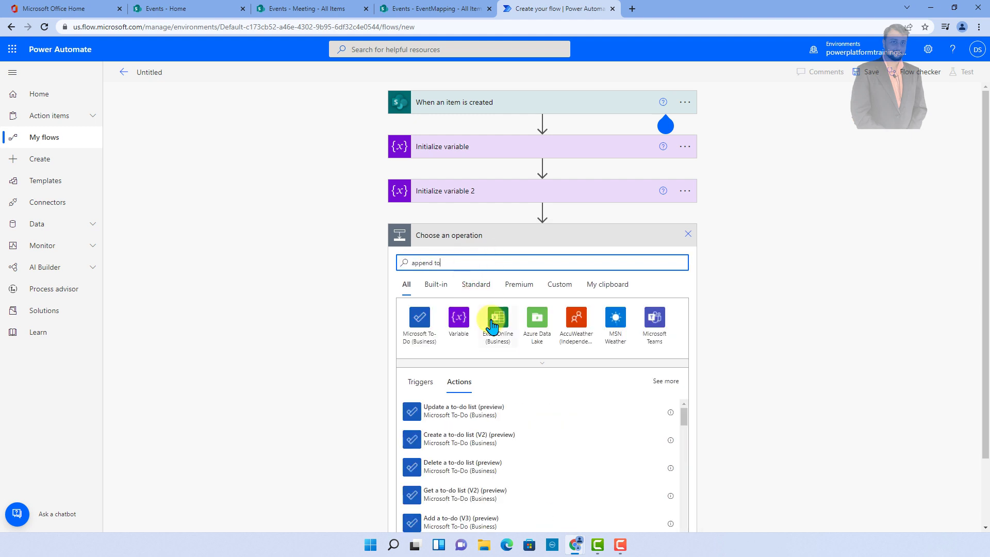
left_click(458, 332)
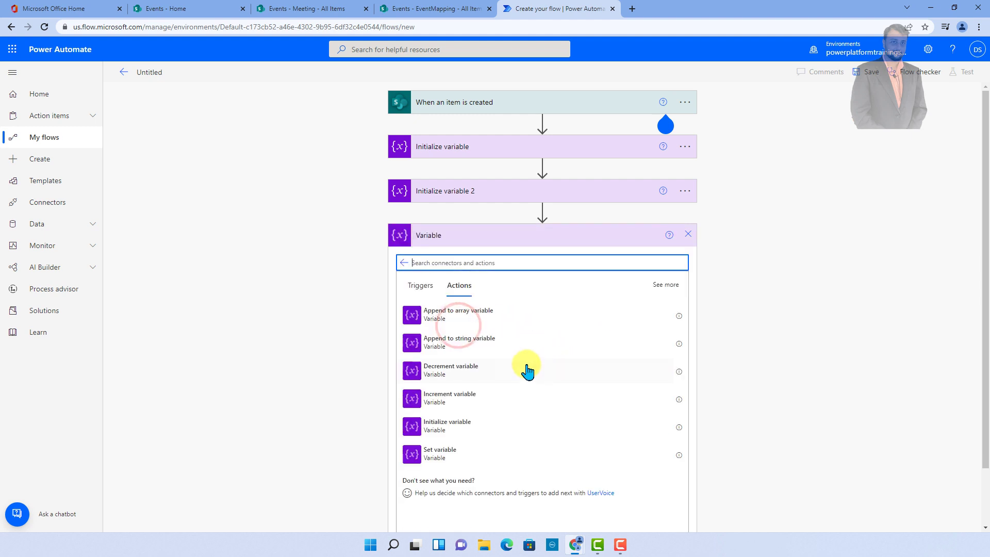
left_click(499, 321)
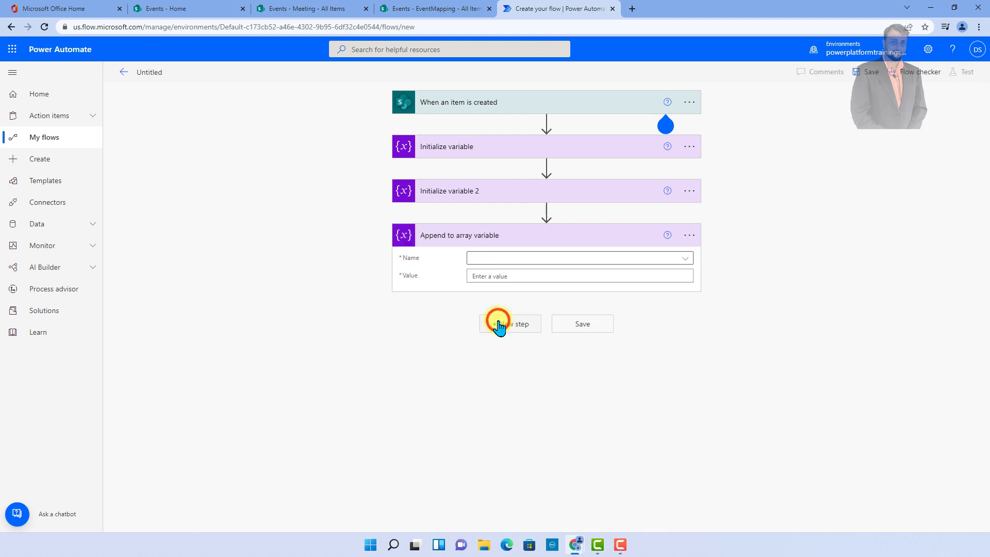
left_click(513, 261)
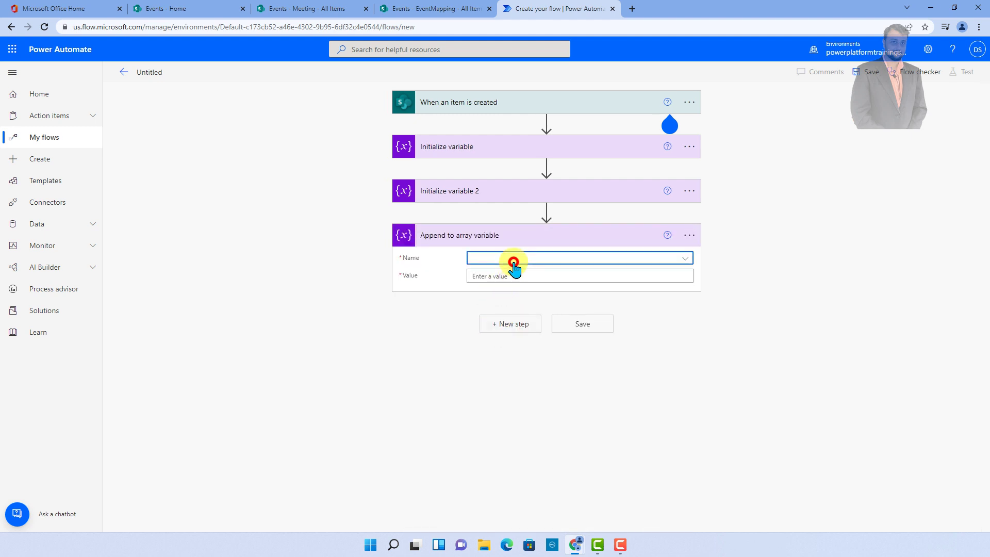
left_click(503, 294)
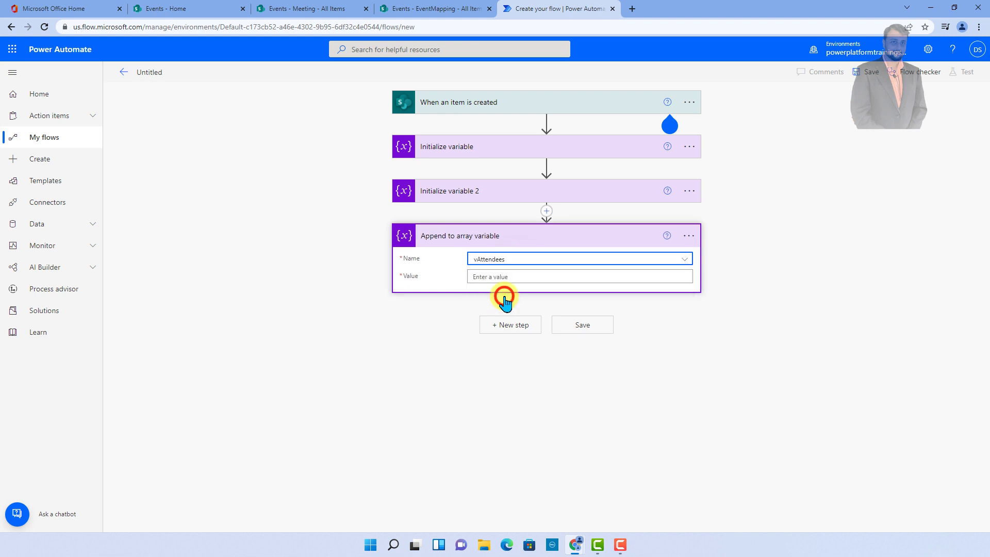
- Paste the JSON attendee template as the value, clear its DisplayName and Email tokens, and search dynamic content for 'dis'
left_click(502, 276)
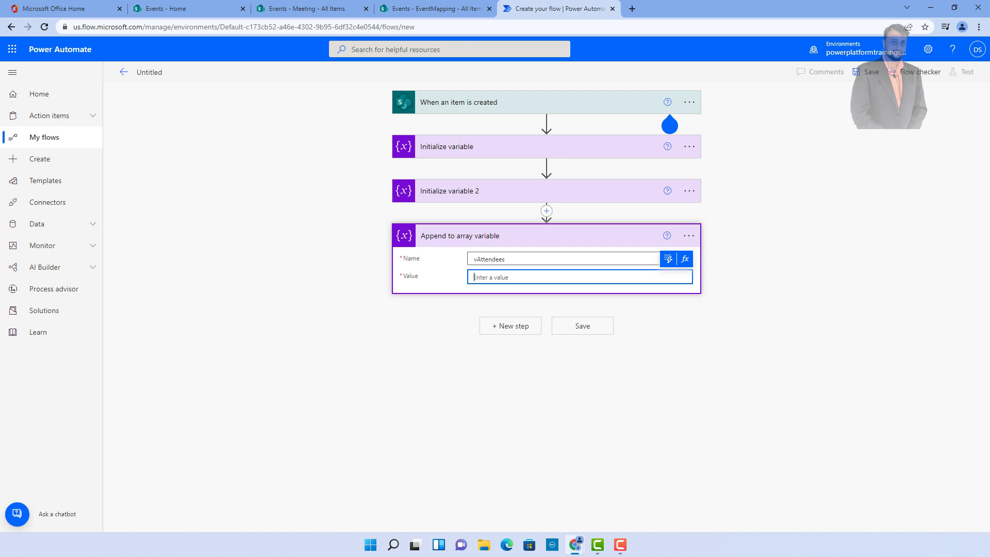
key("alt+Tab")
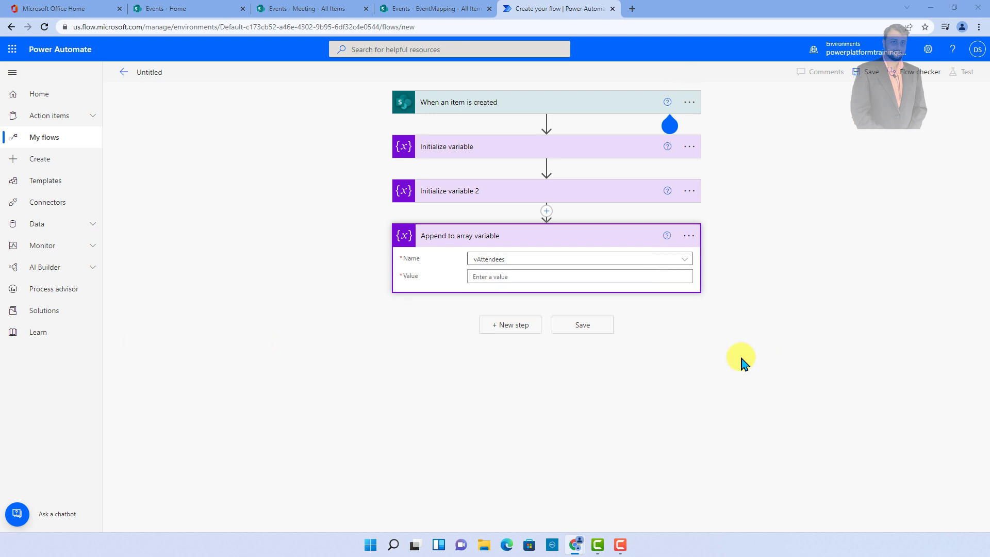
left_click(537, 277)
type("{   \"type\": \"required\",   \"emailAddress\": {     \"name\": \"DisplayName\",     \"address\": \"Email\"   } }")
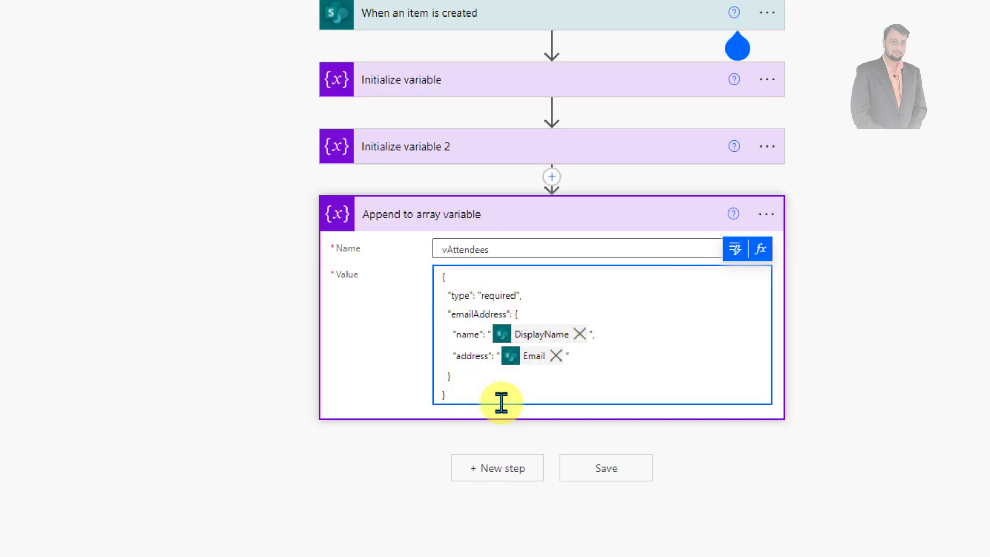
left_click(581, 334)
left_click(553, 351)
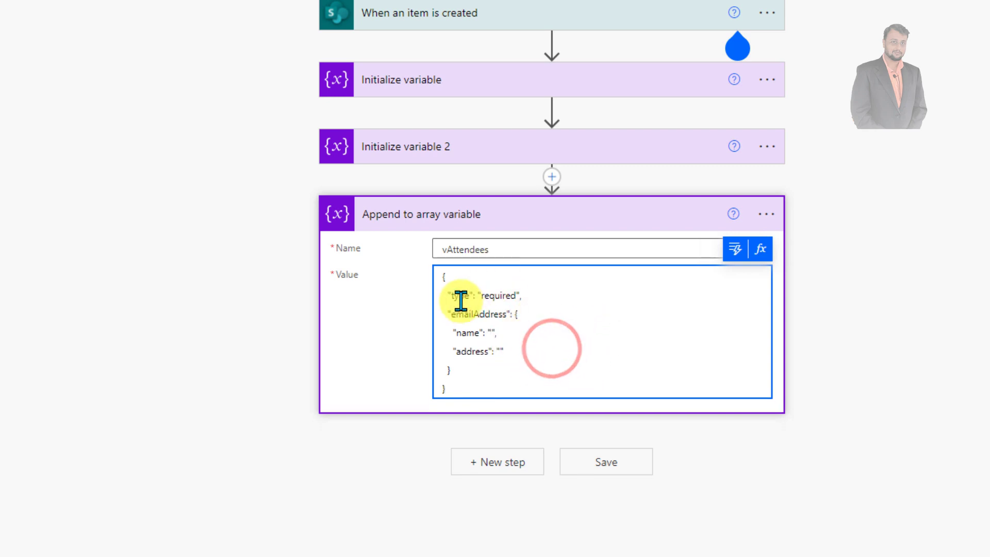
left_click(490, 332)
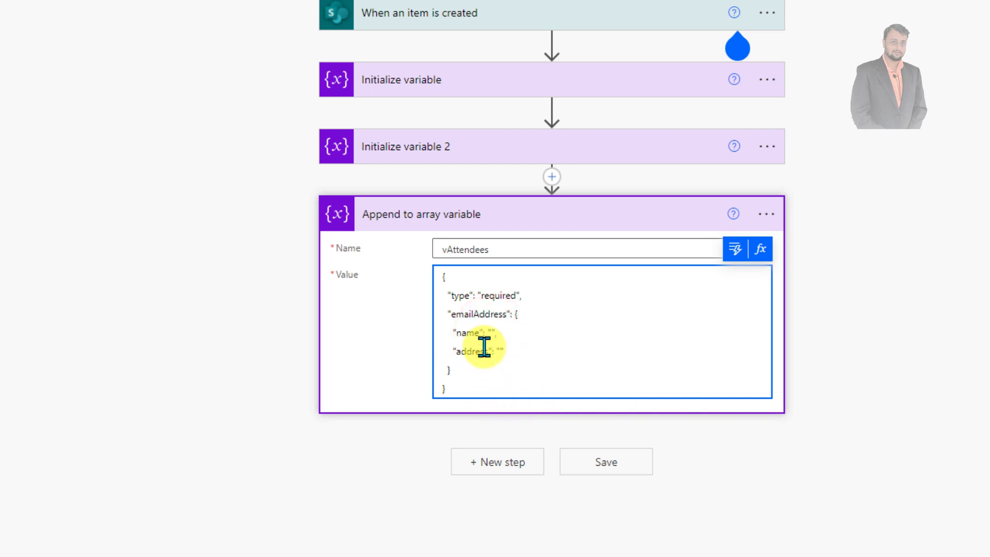
left_click(734, 249)
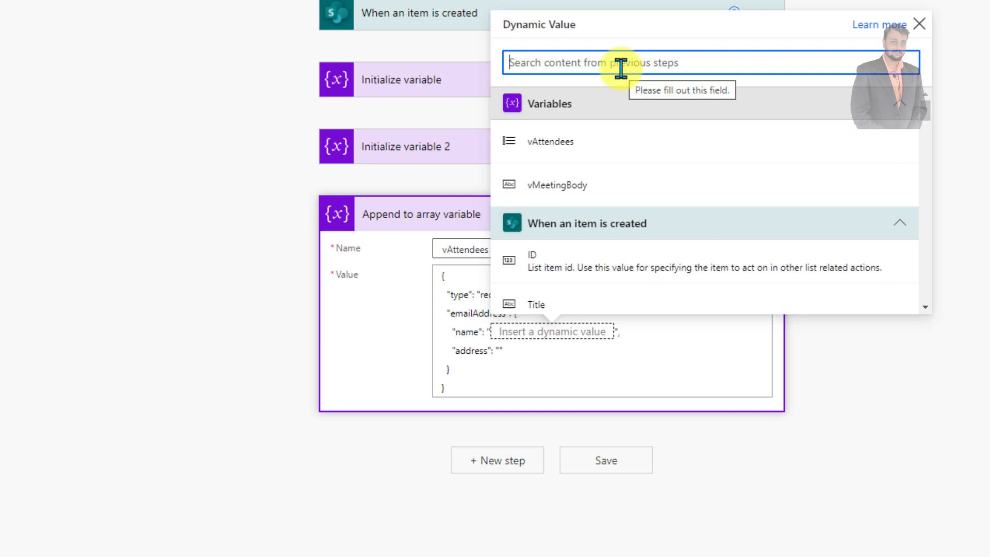
type("di")
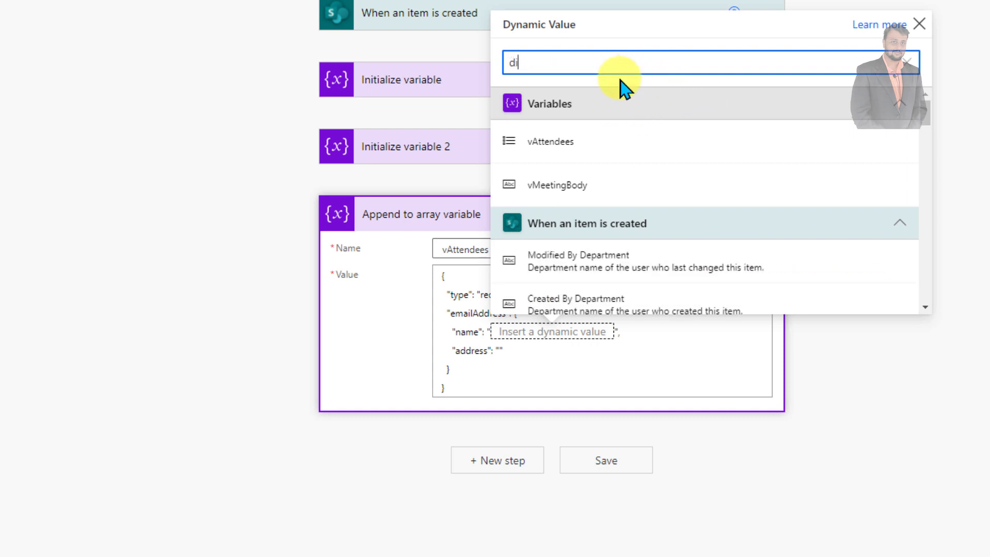
type("s")
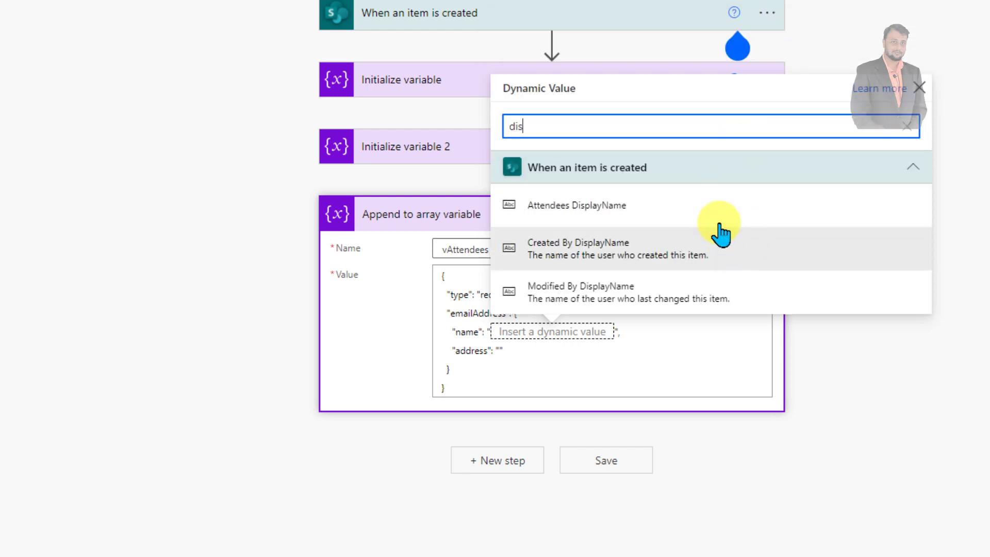
- Fill the attendee name with Attendees DisplayName and address with Attendees Email, then collapse the Apply to each loop
left_click(637, 217)
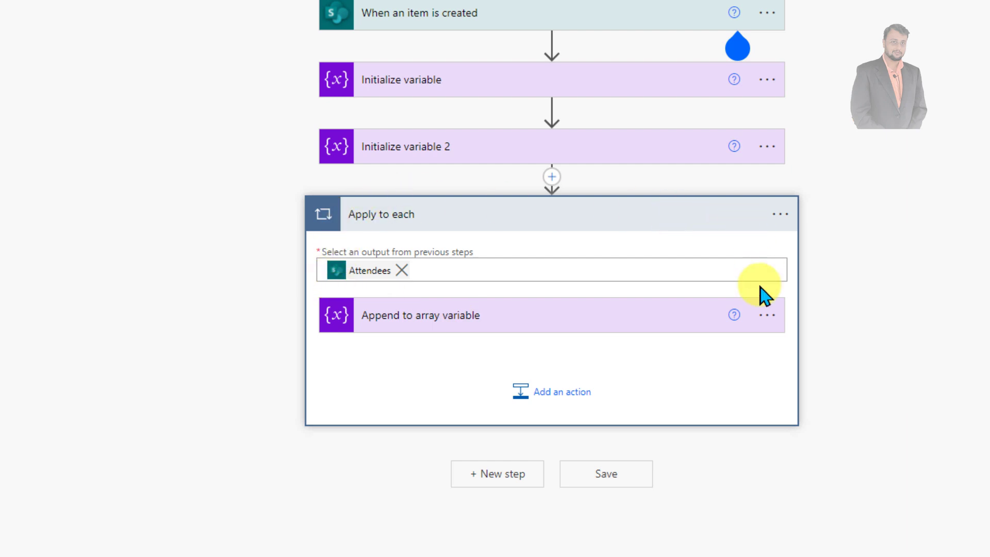
left_click(508, 323)
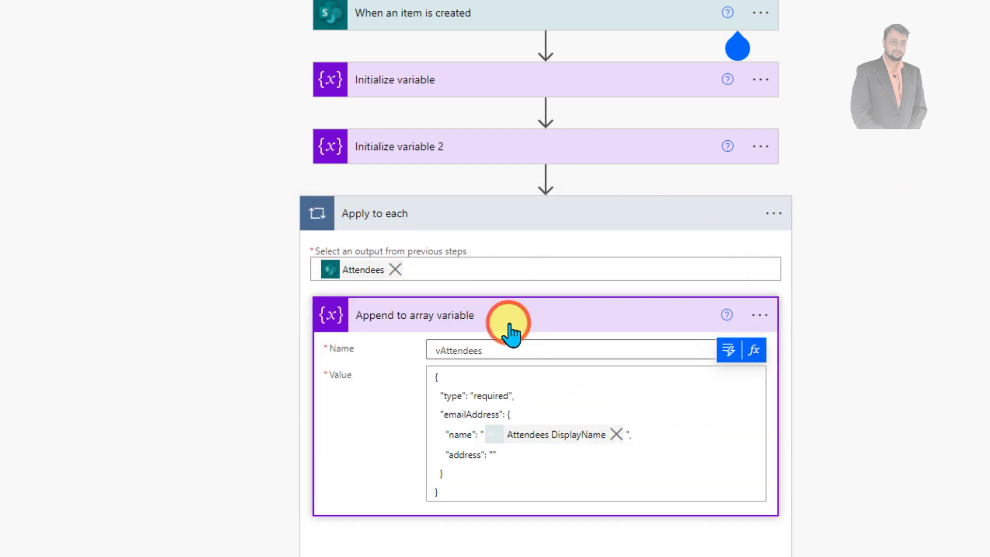
left_click(495, 455)
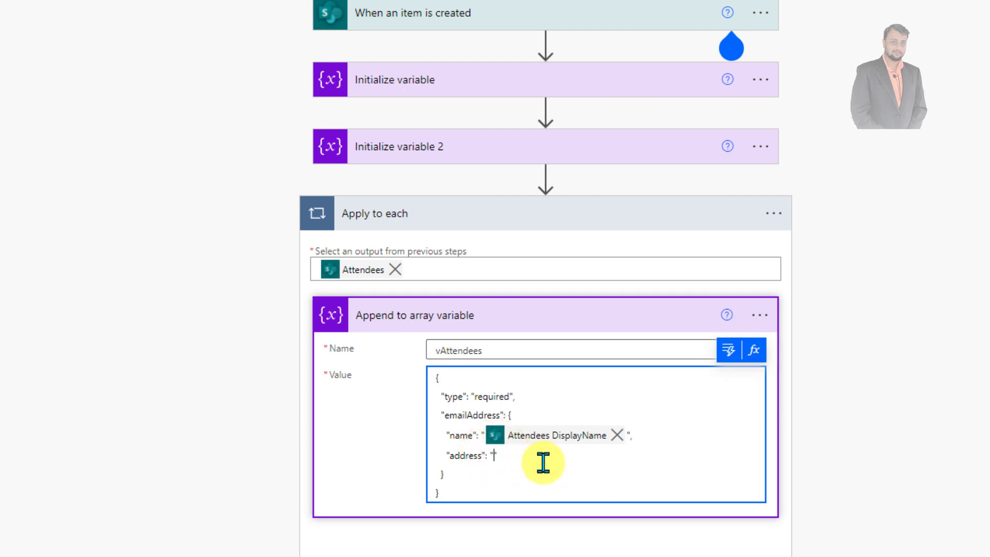
left_click(726, 353)
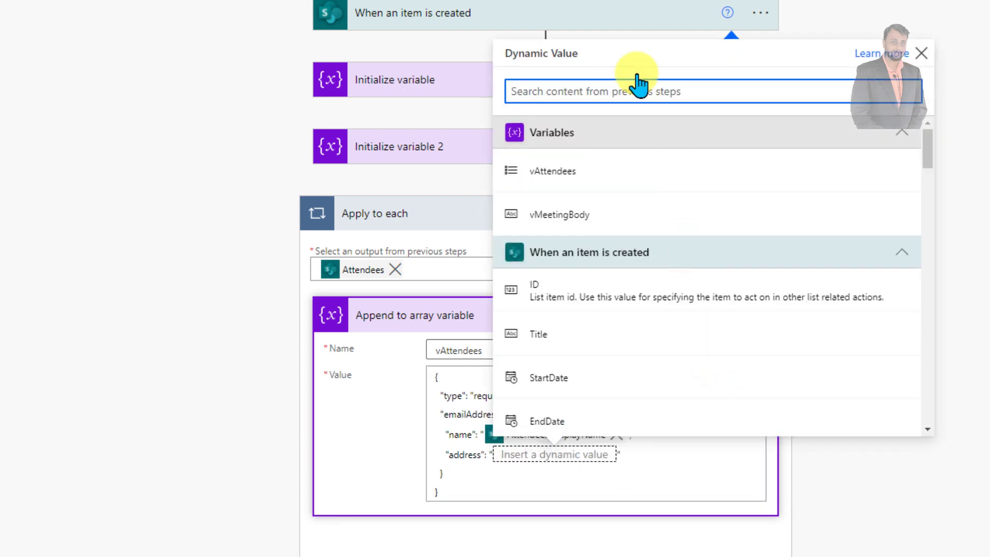
type("e")
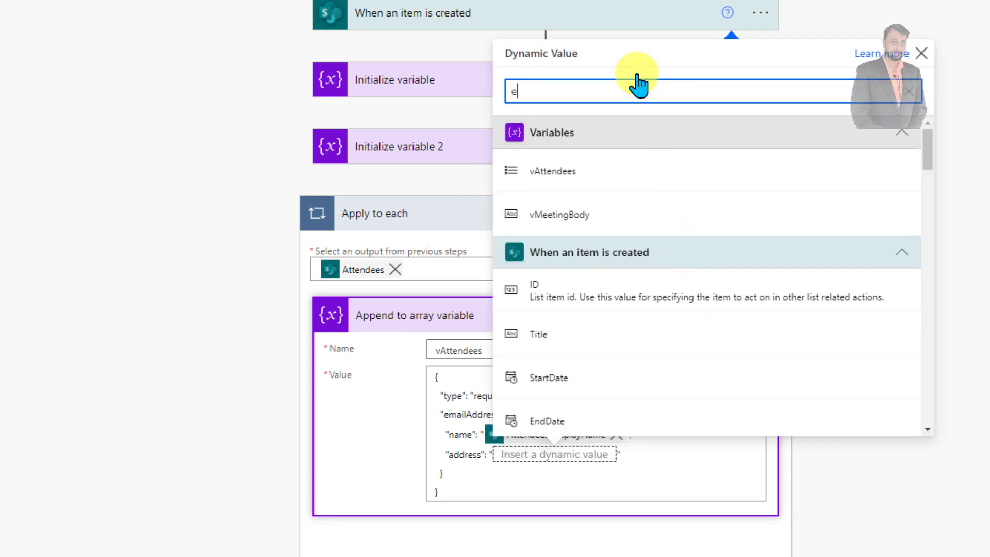
type("mai")
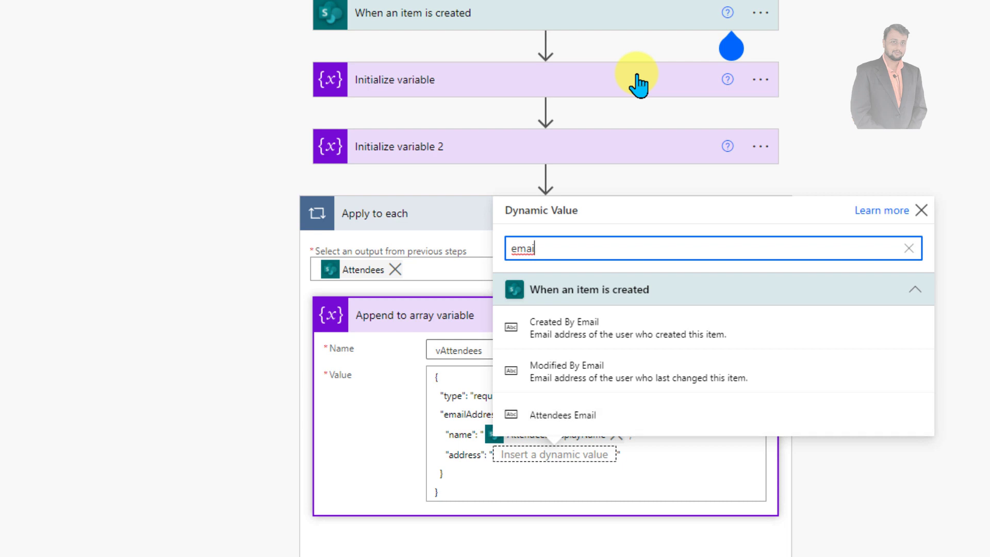
left_click(619, 419)
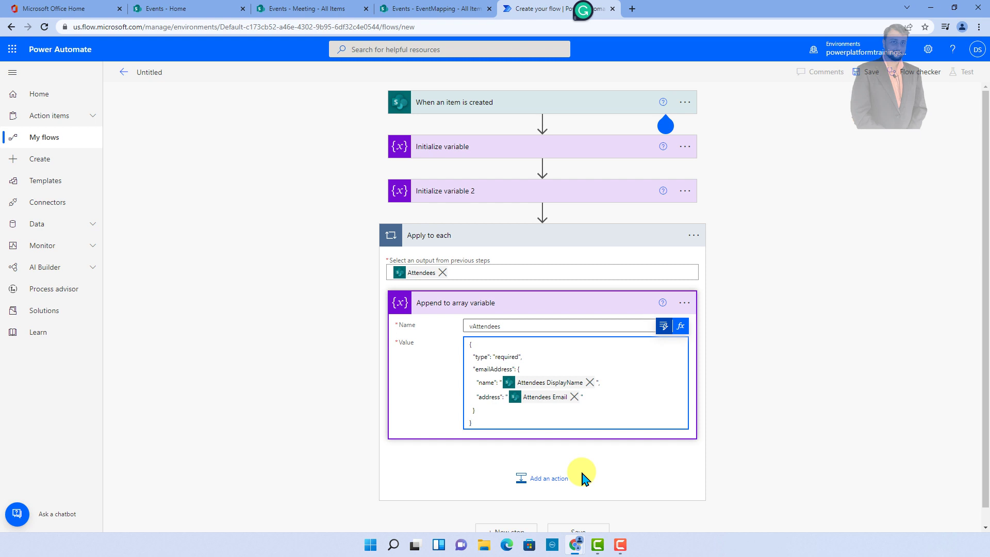
left_click(491, 151)
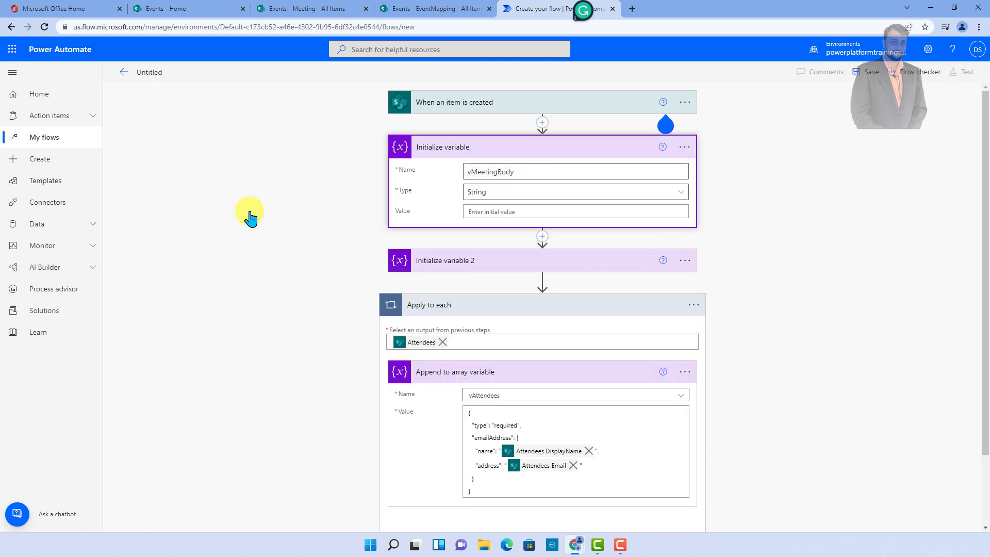
left_click(429, 305)
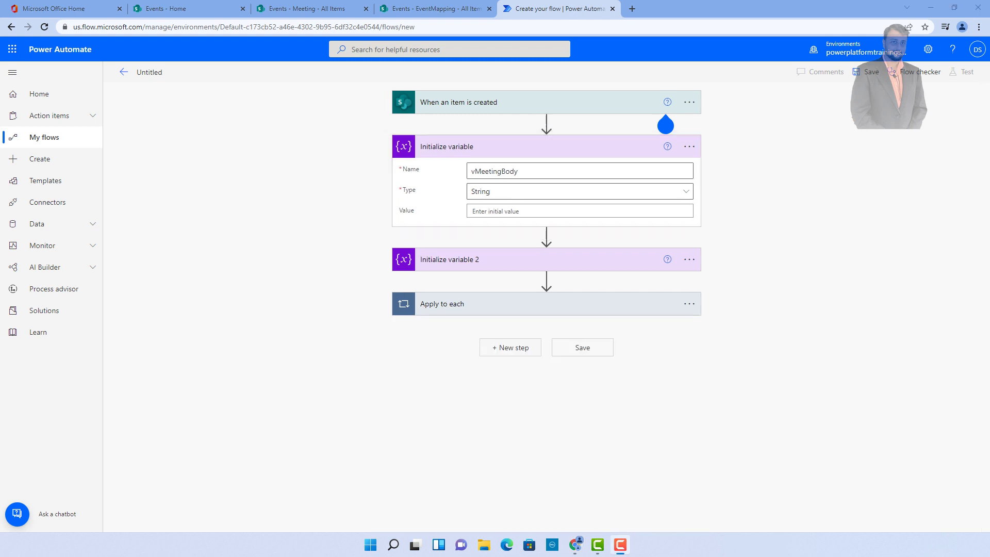
- Add a Set variable step for vMeetingBody and paste the JSON meeting body as its value
left_click(522, 349)
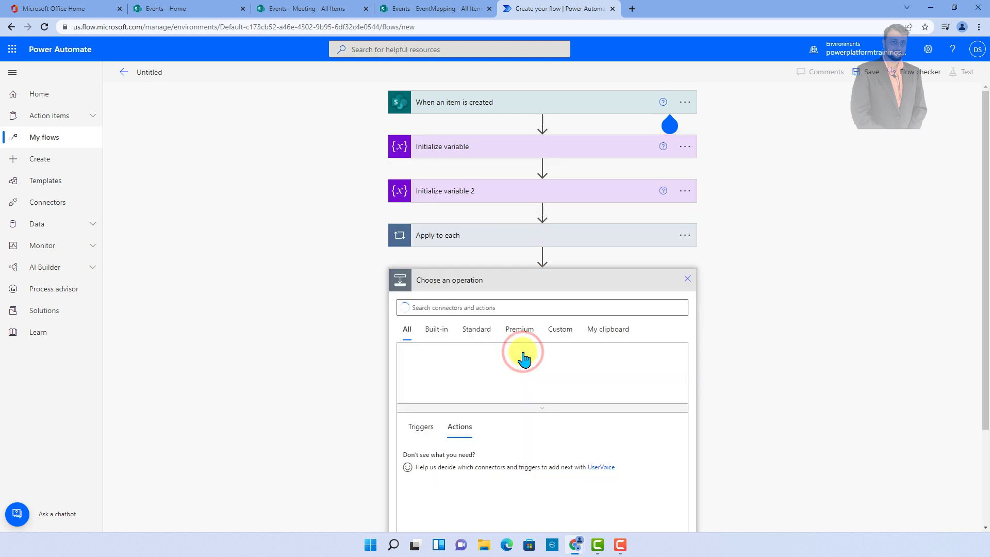
left_click(527, 308)
type("set")
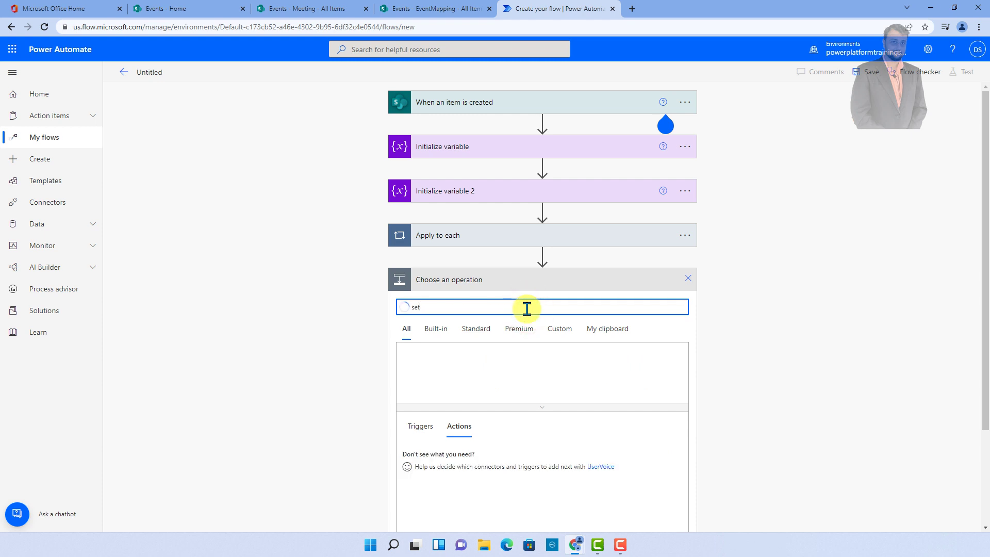
type(" varia")
left_click(442, 453)
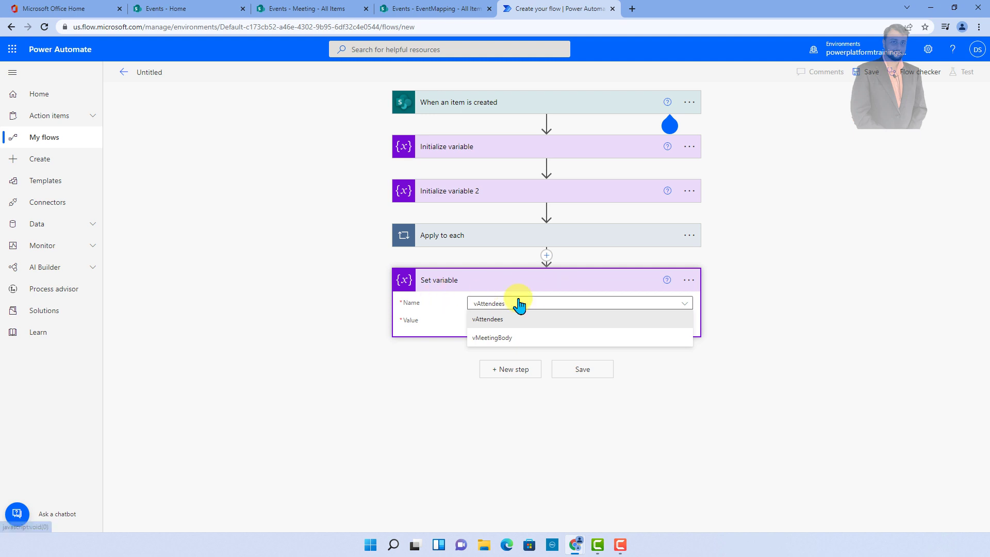
left_click(516, 340)
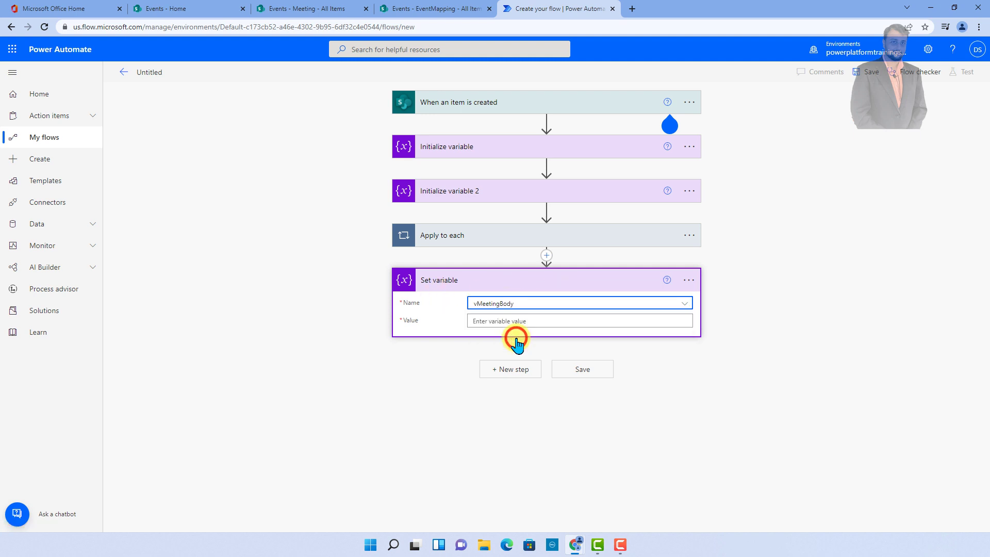
left_click(511, 320)
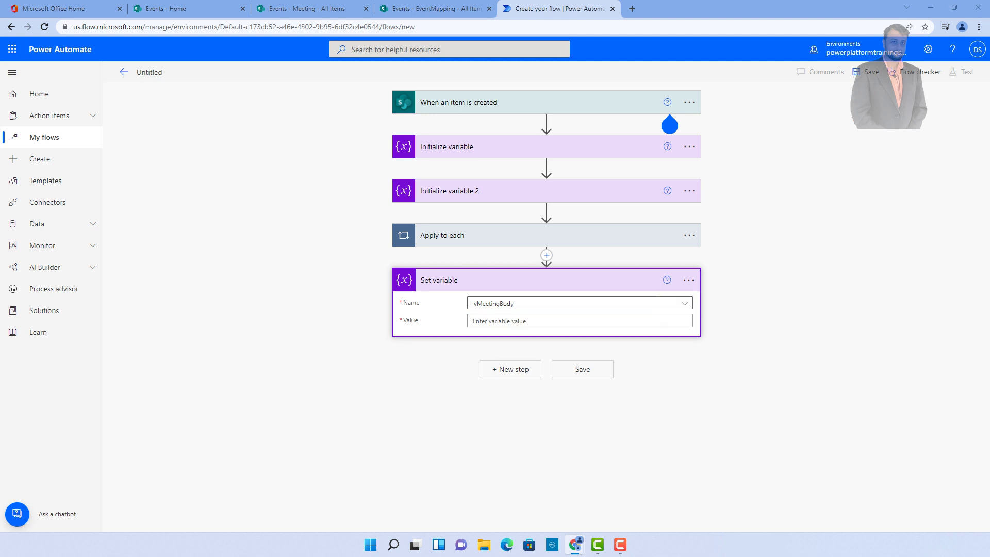
left_click(542, 322)
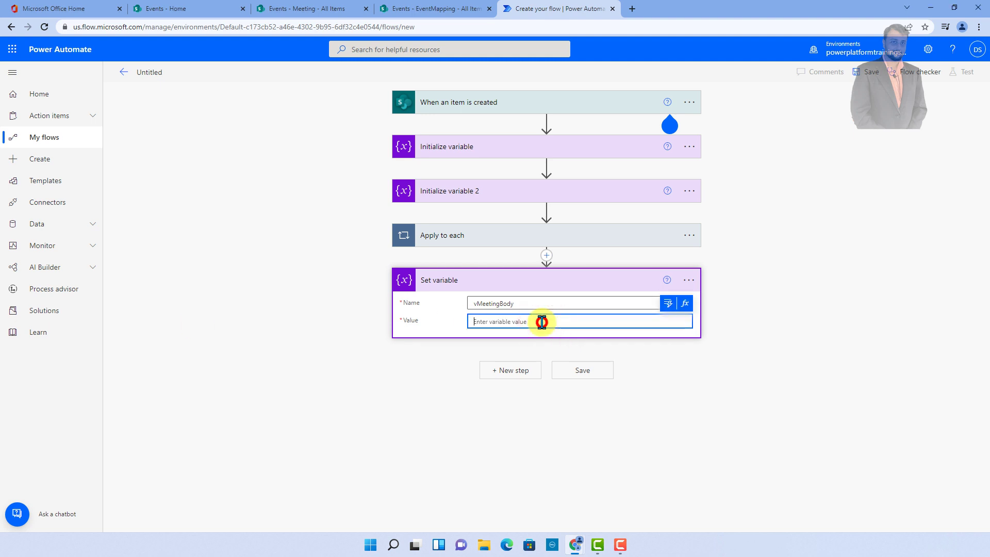
key("ctrl+v")
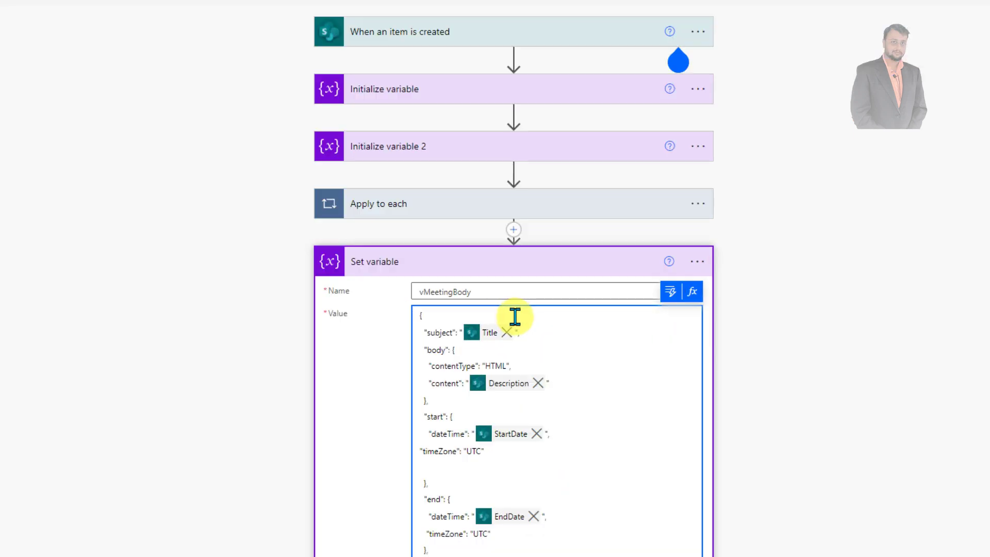
- Replace the subject's Title token with a freshly inserted Title dynamic value
scroll(515, 317, "down", 3)
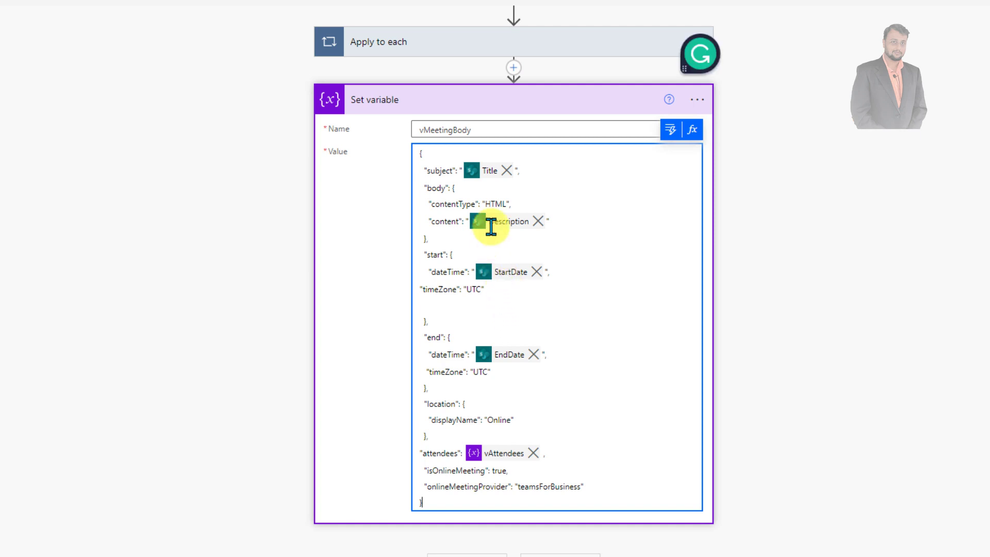
left_click(507, 171)
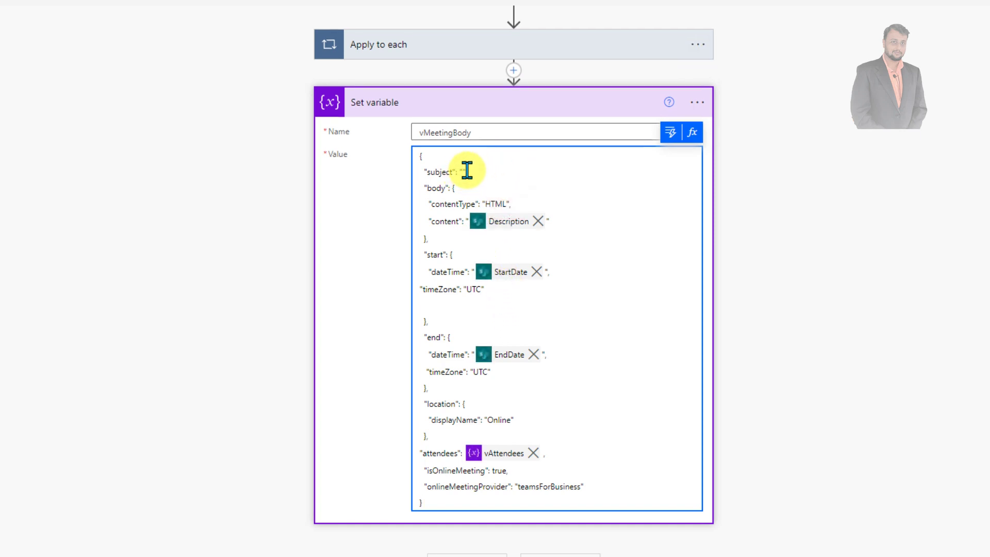
left_click(463, 172)
left_click(670, 133)
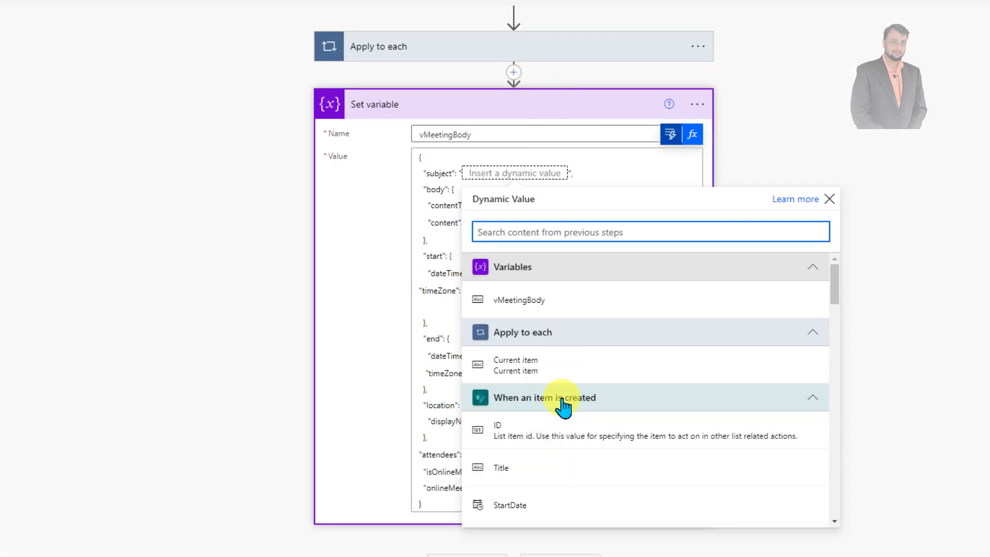
left_click(557, 470)
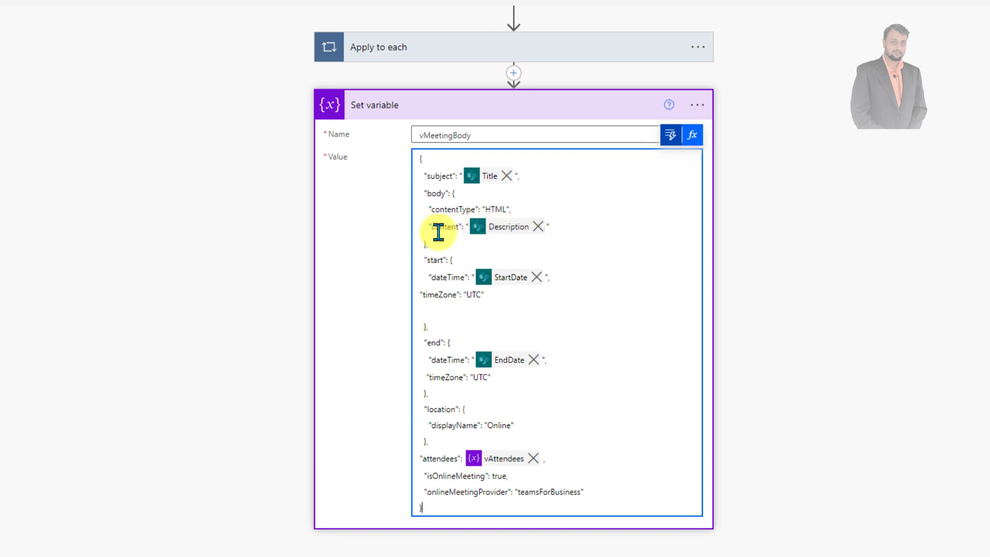
- Reinsert Description into the content value and clear the StartDate and EndDate tokens
left_click(537, 227)
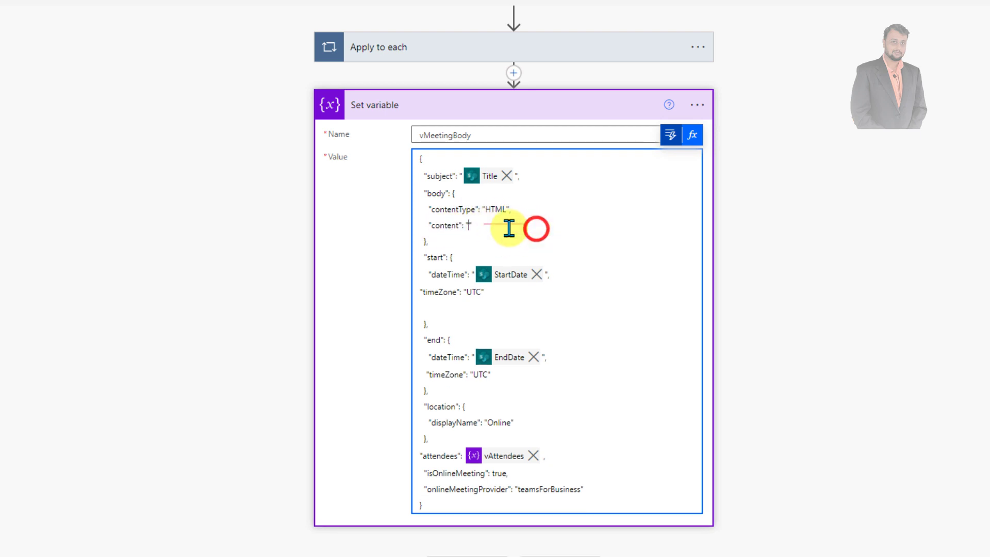
left_click(471, 225)
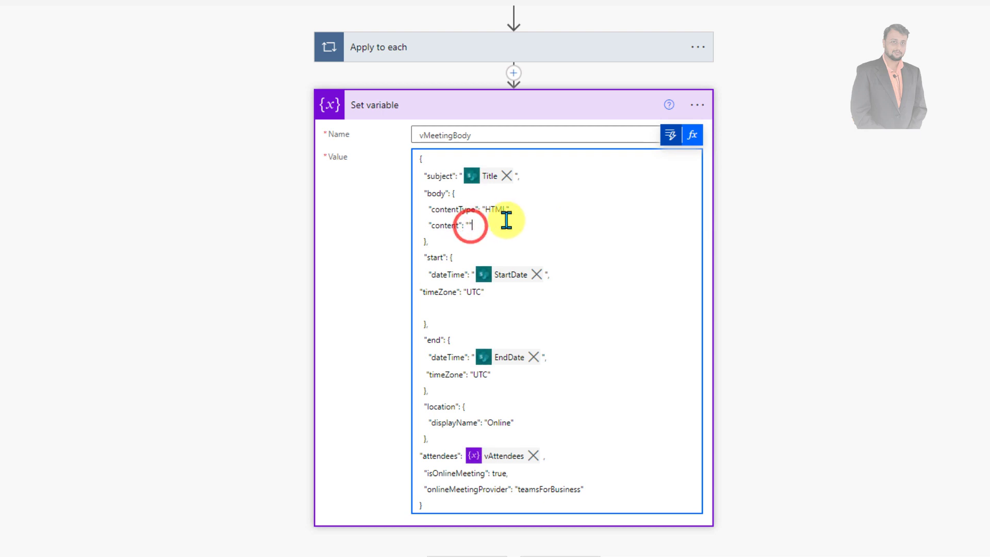
left_click(467, 225)
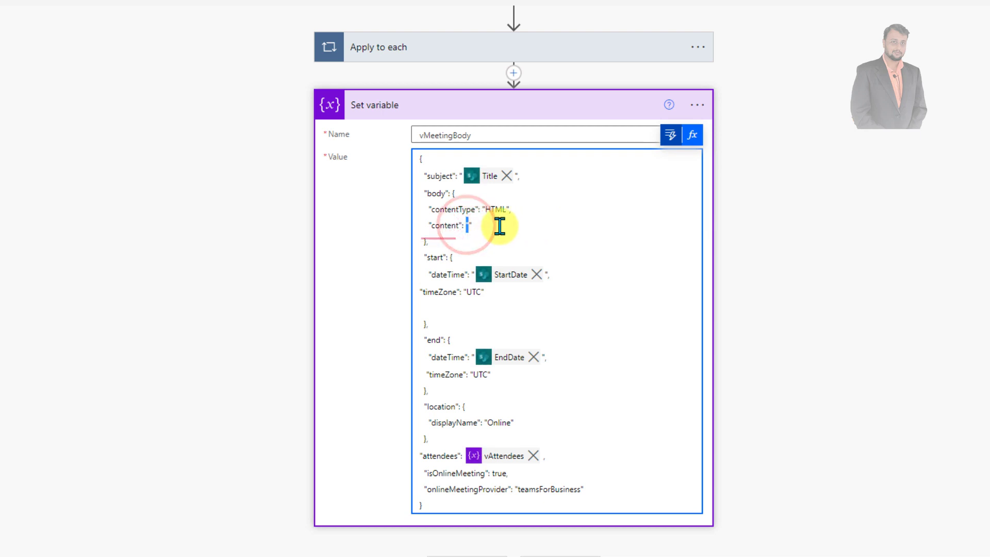
left_click(670, 135)
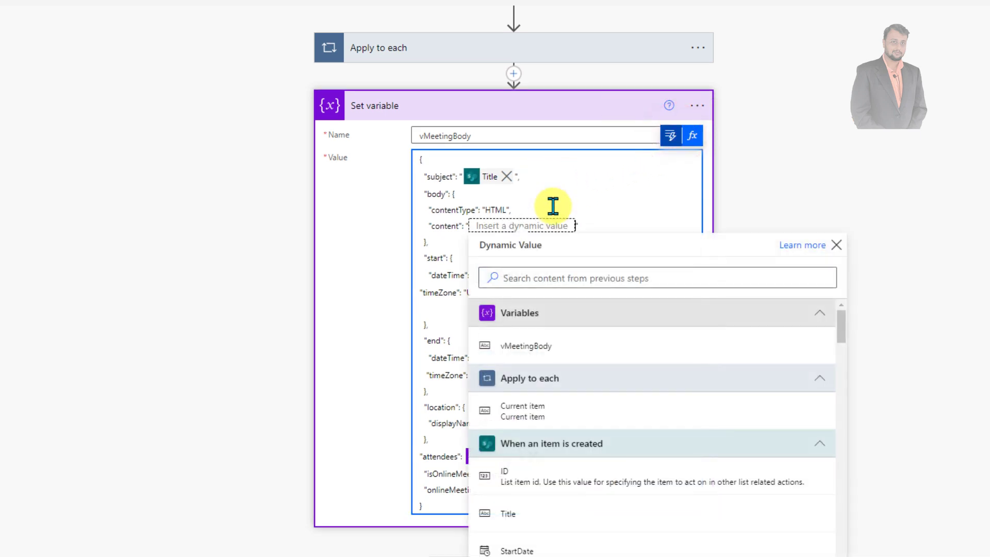
left_click(580, 298)
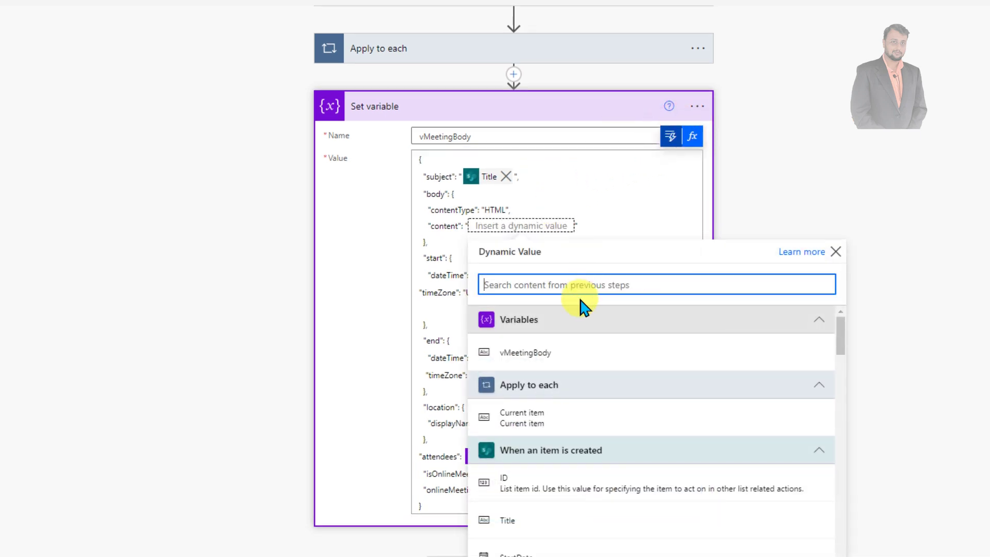
type("descr")
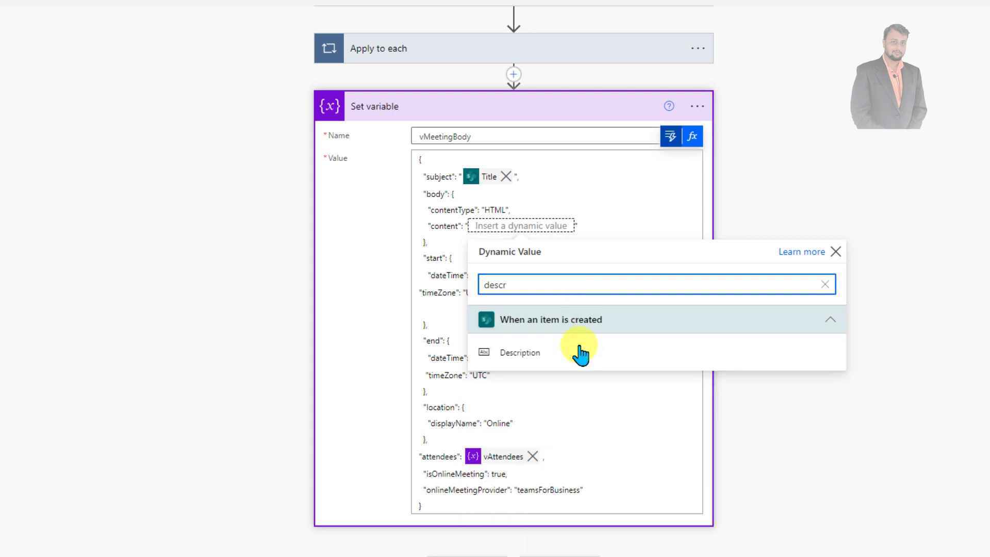
left_click(553, 350)
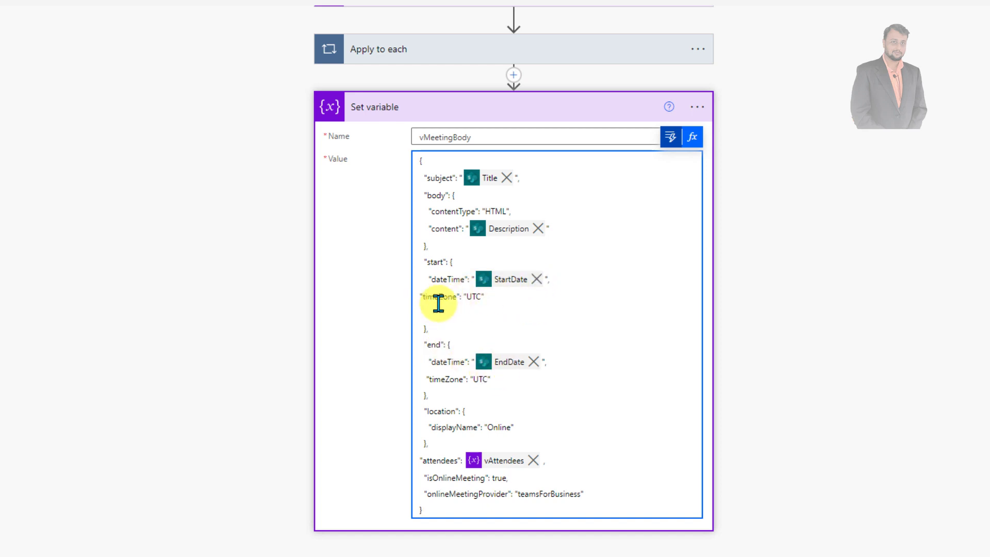
left_click(536, 281)
left_click(534, 358)
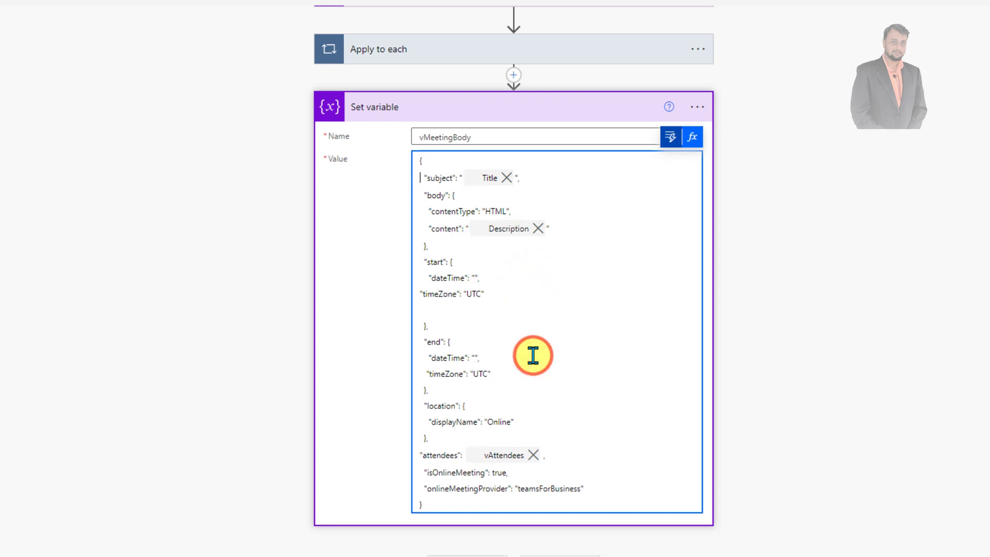
- Insert StartDate into the start dateTime and EndDate into the end dateTime of the meeting body
left_click(476, 277)
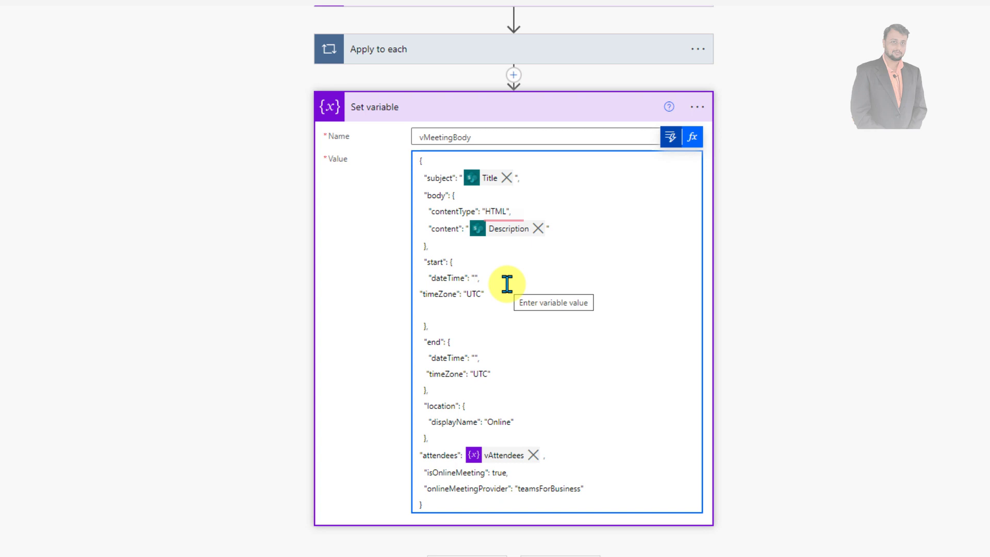
left_click(475, 278)
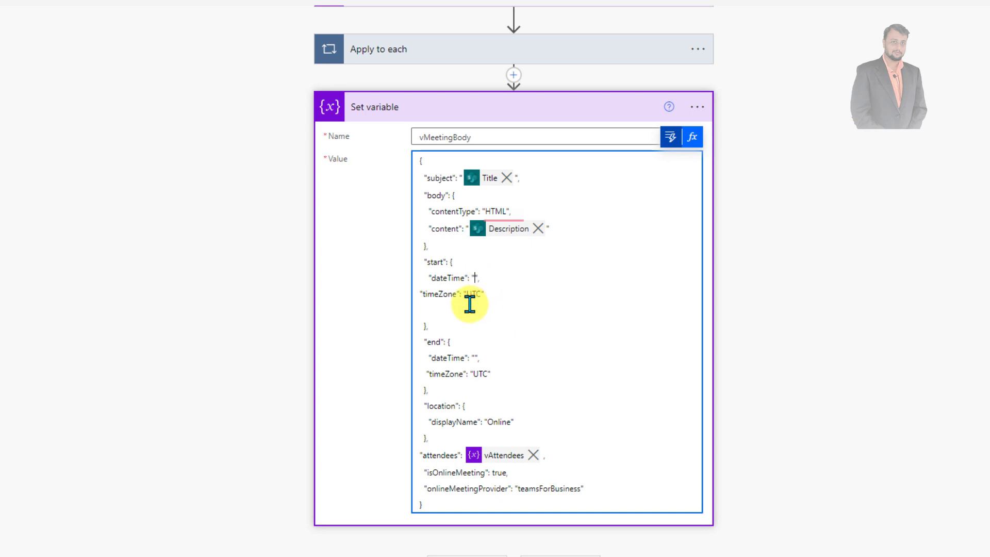
left_click(475, 276)
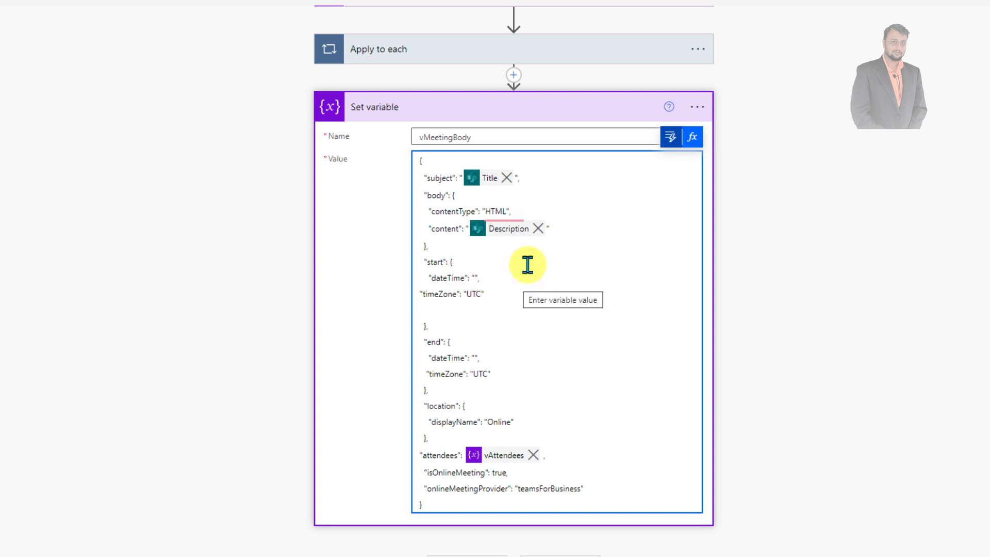
left_click(671, 139)
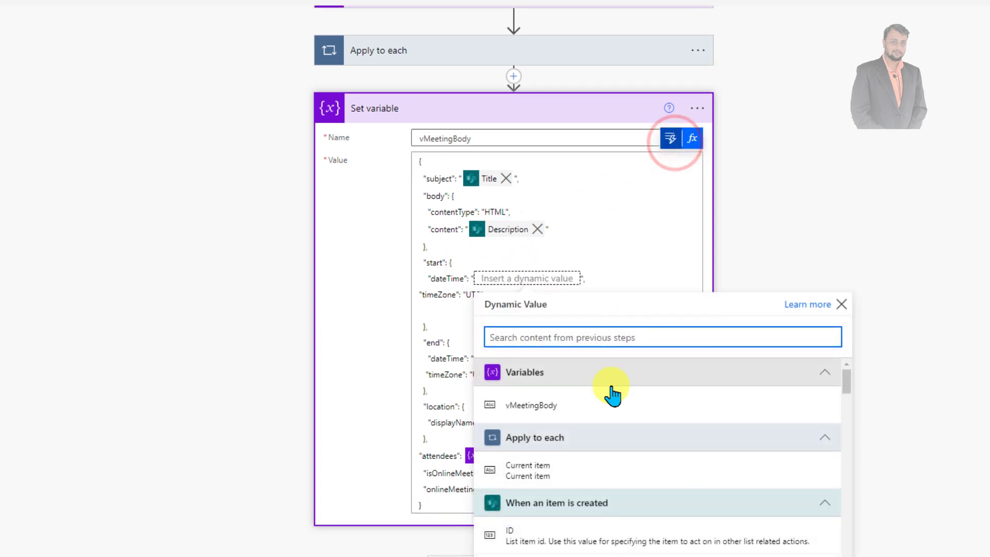
type("star")
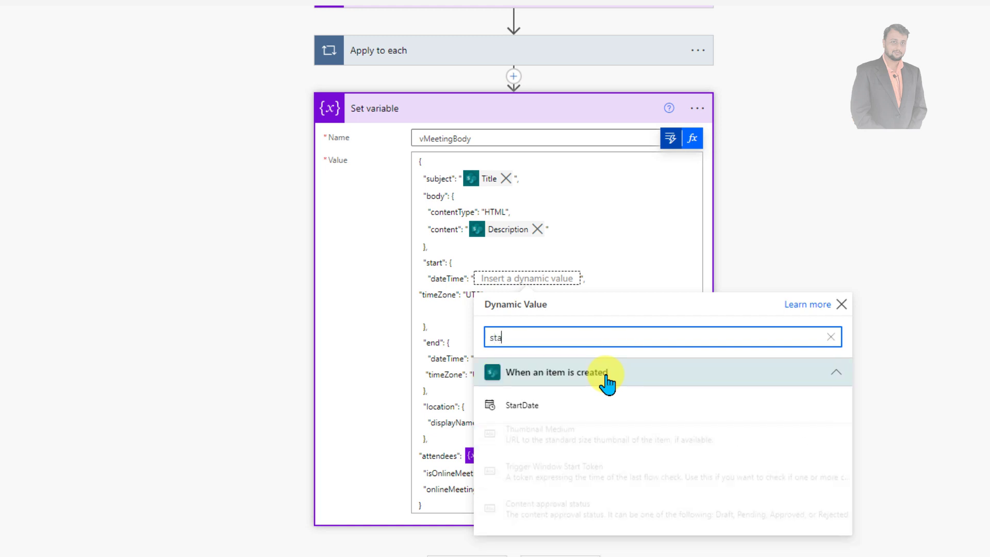
left_click(586, 401)
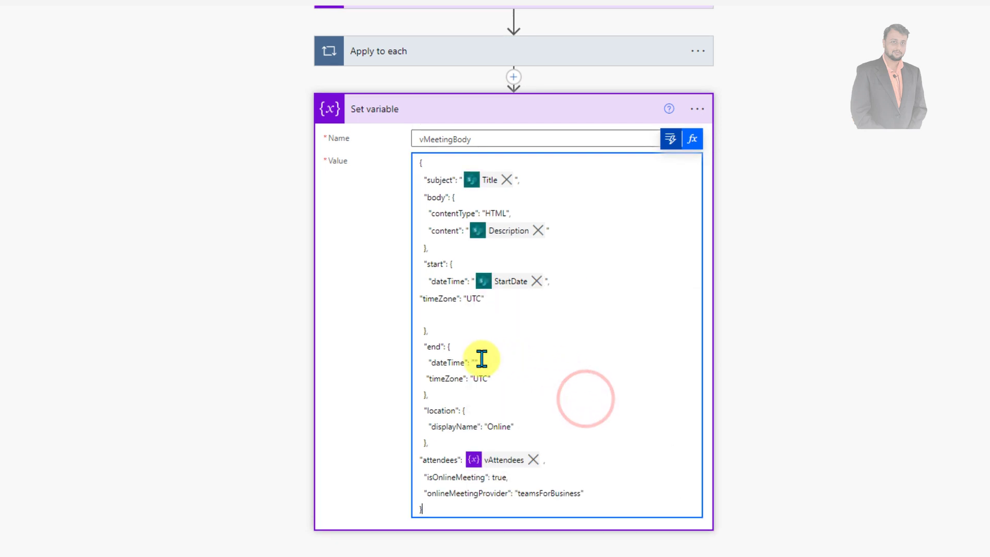
left_click(473, 362)
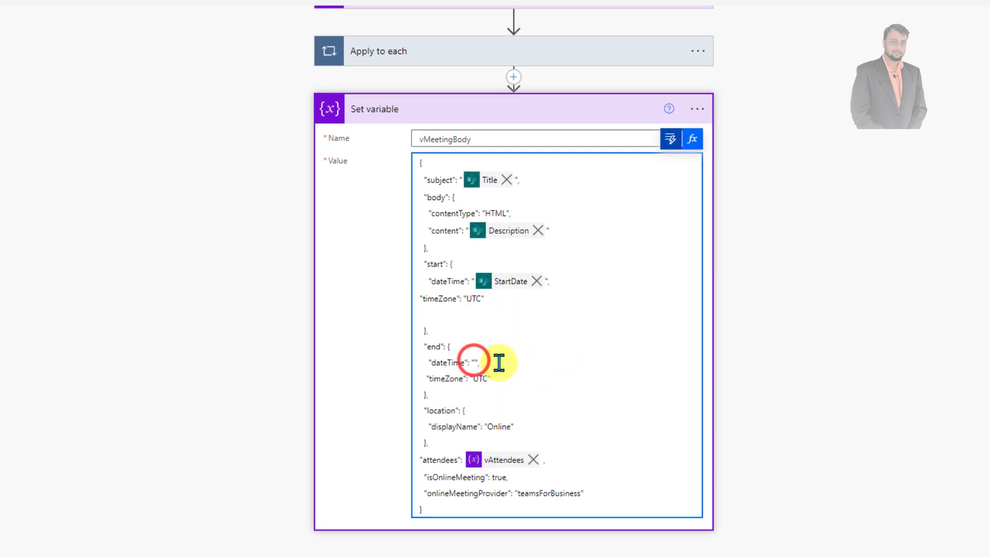
left_click(671, 139)
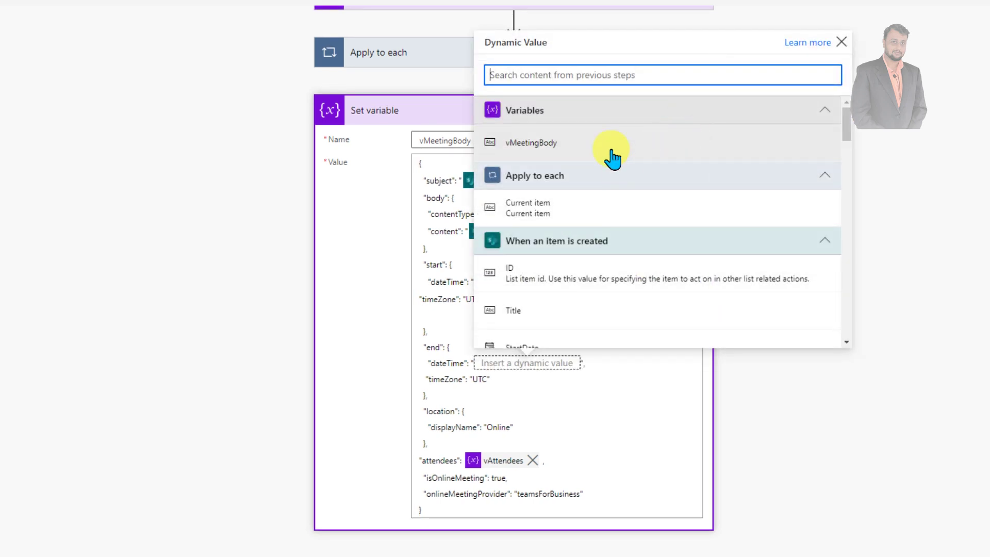
type("end")
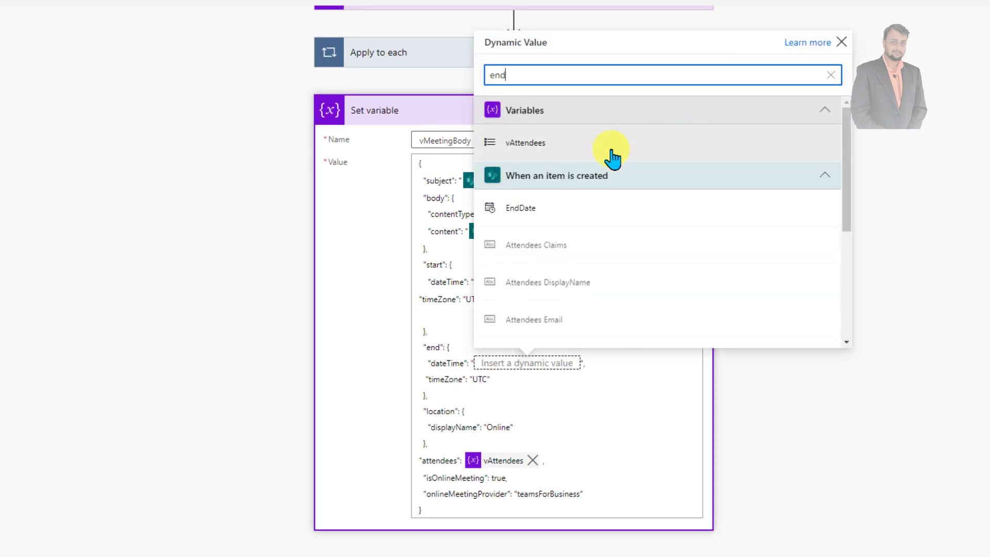
left_click(592, 202)
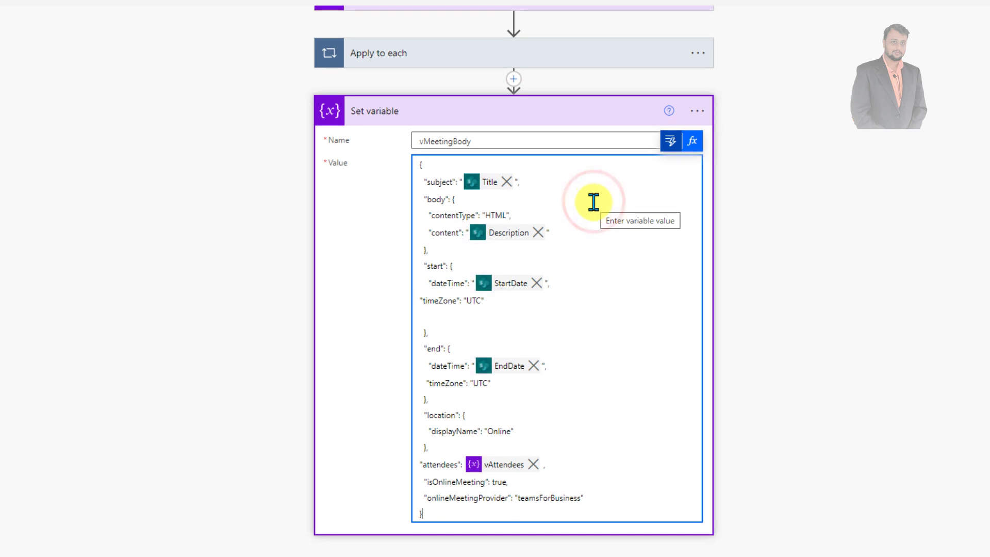
- Replace the attendees value with the vAttendees variable from dynamic content
scroll(552, 372, "down", 1)
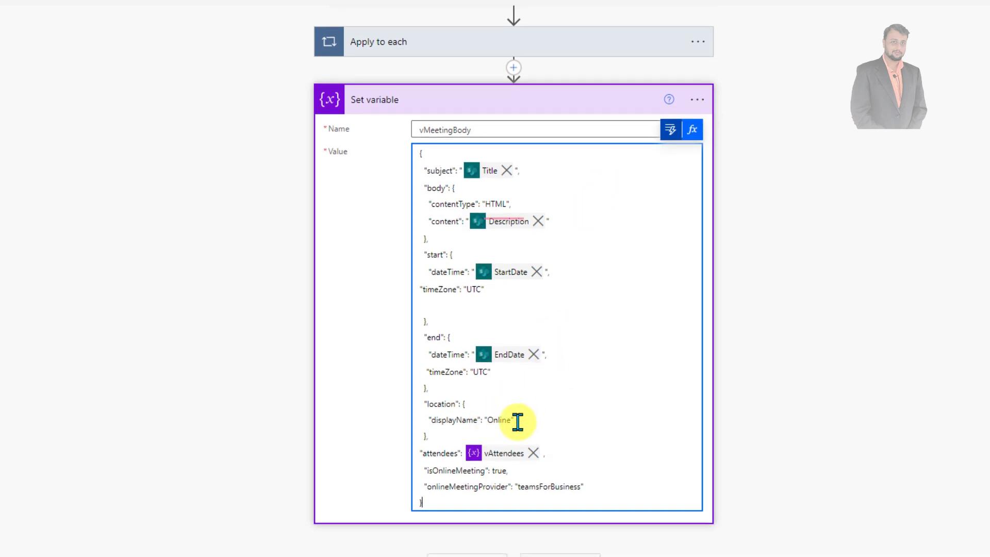
scroll(491, 210, "up", 3)
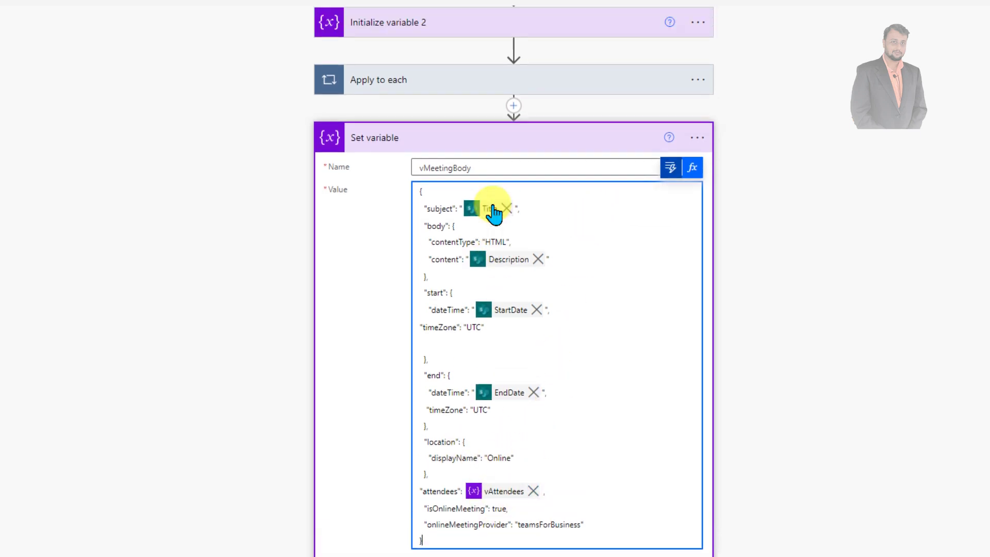
left_click(494, 151)
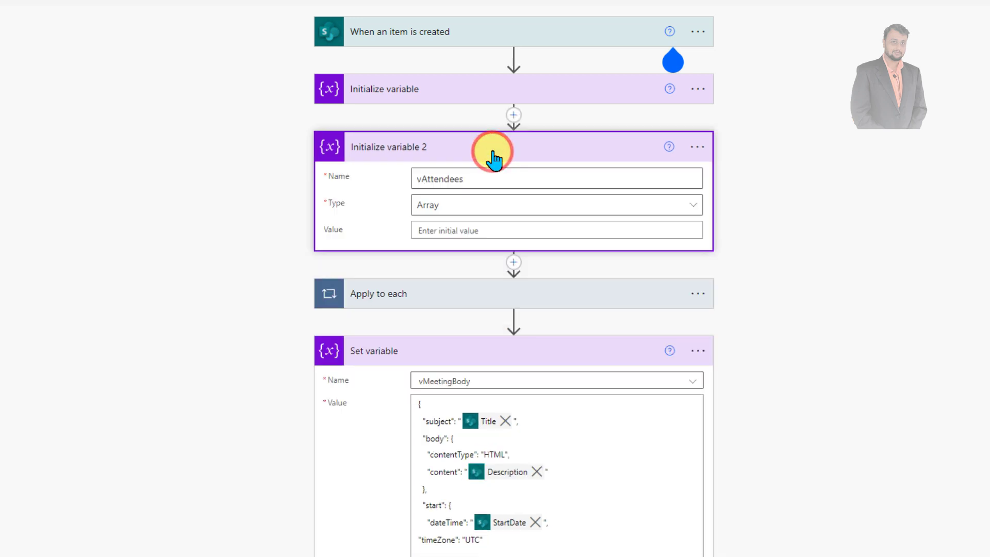
scroll(493, 181, "down", 5)
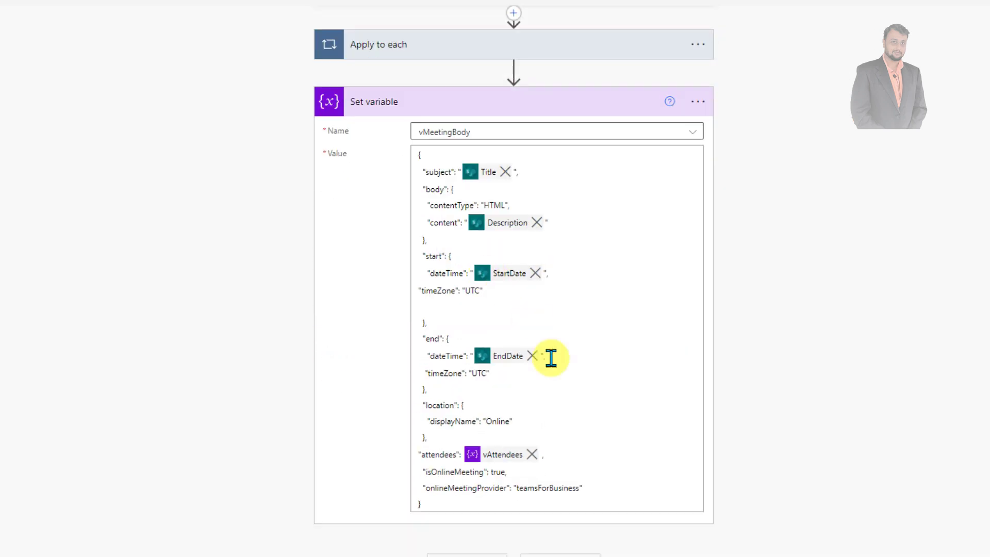
left_click(531, 454)
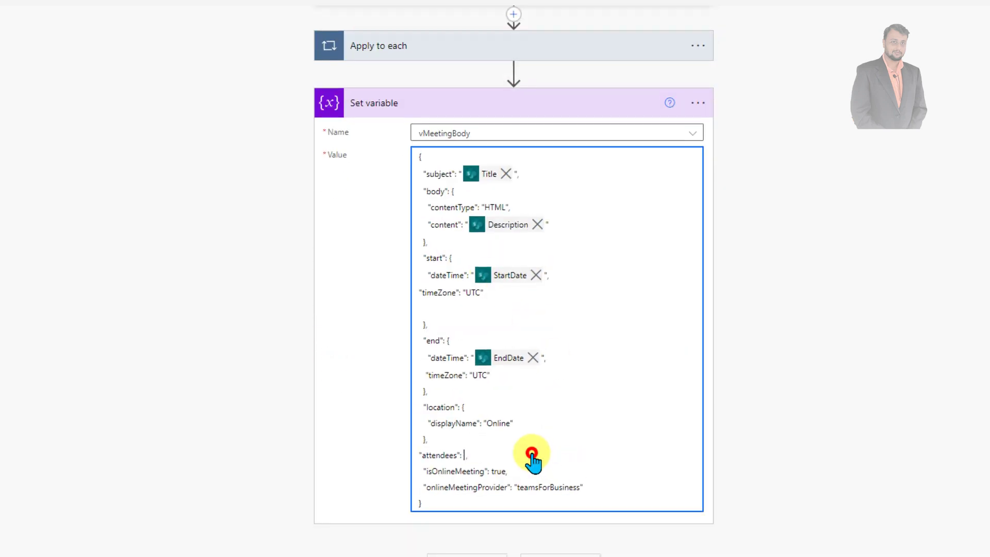
left_click(463, 453)
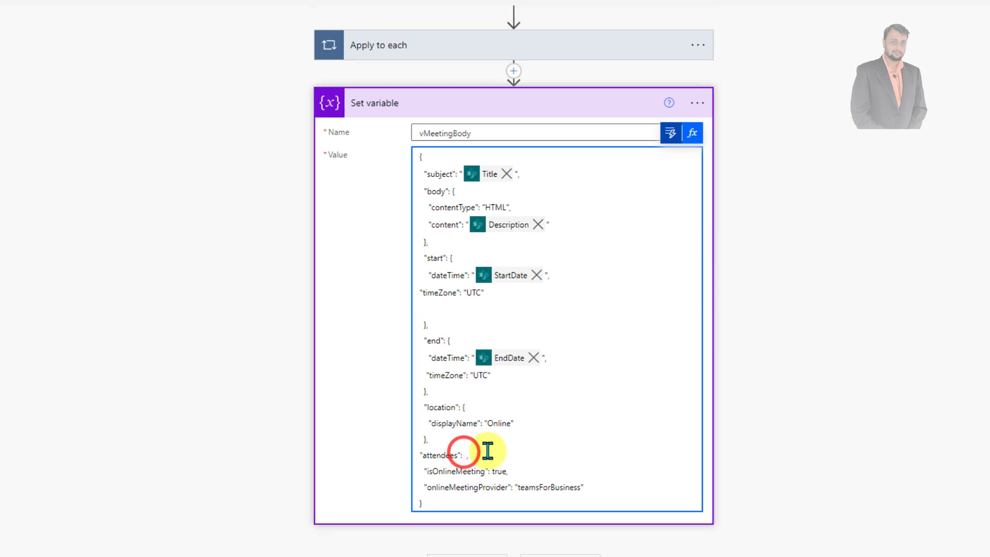
left_click(669, 133)
type("at")
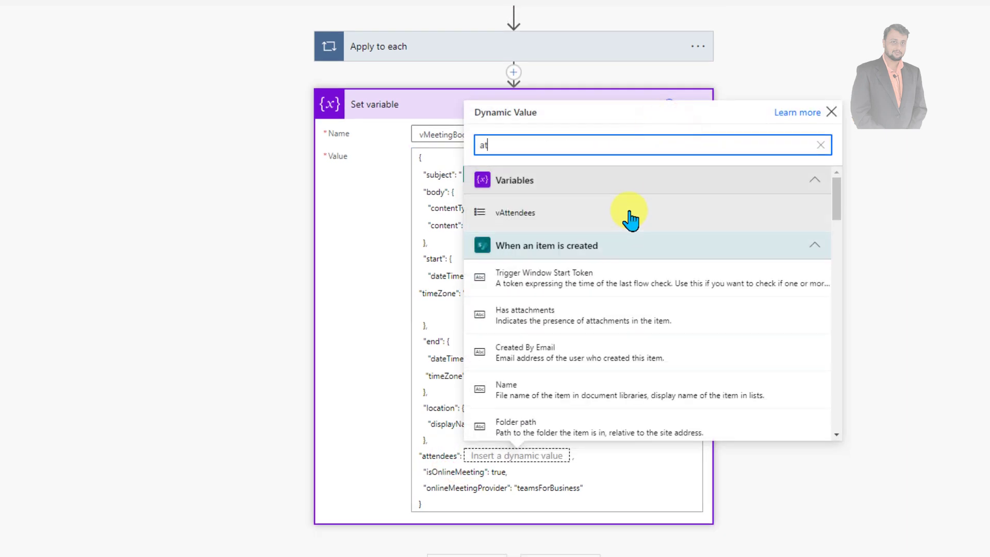
left_click(627, 219)
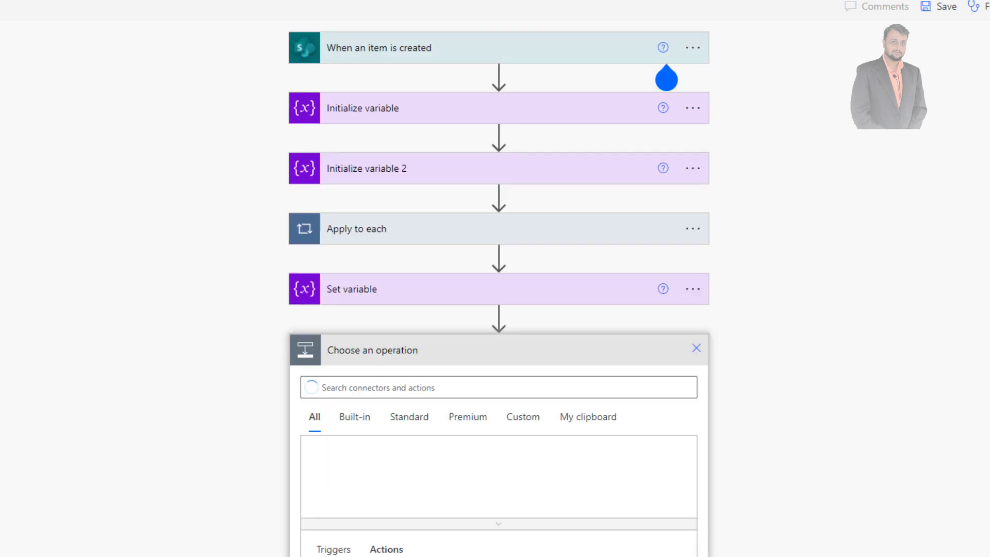
- Search 'http' and add HTTP with Azure AD's Invoke an HTTP request action
scroll(441, 459, "down", 5)
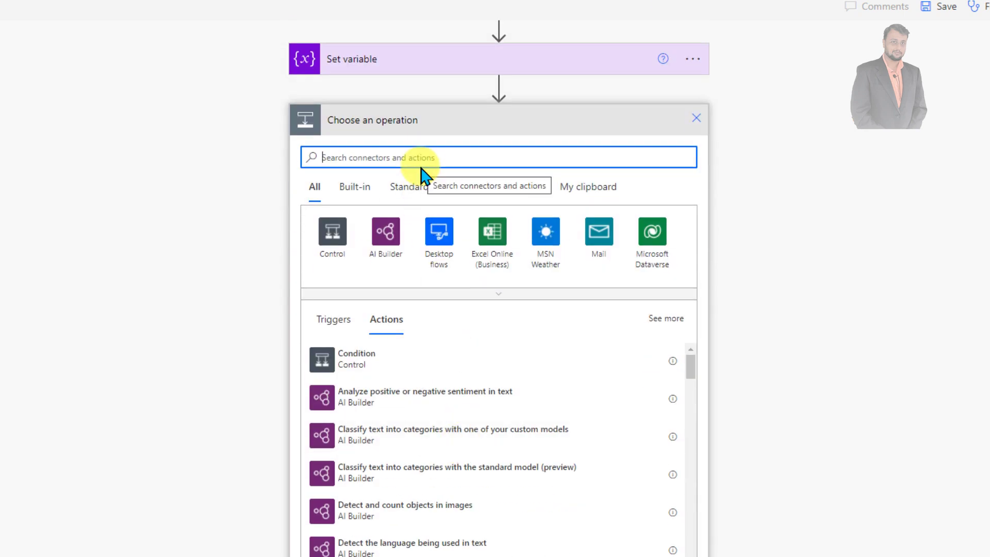
type("htt")
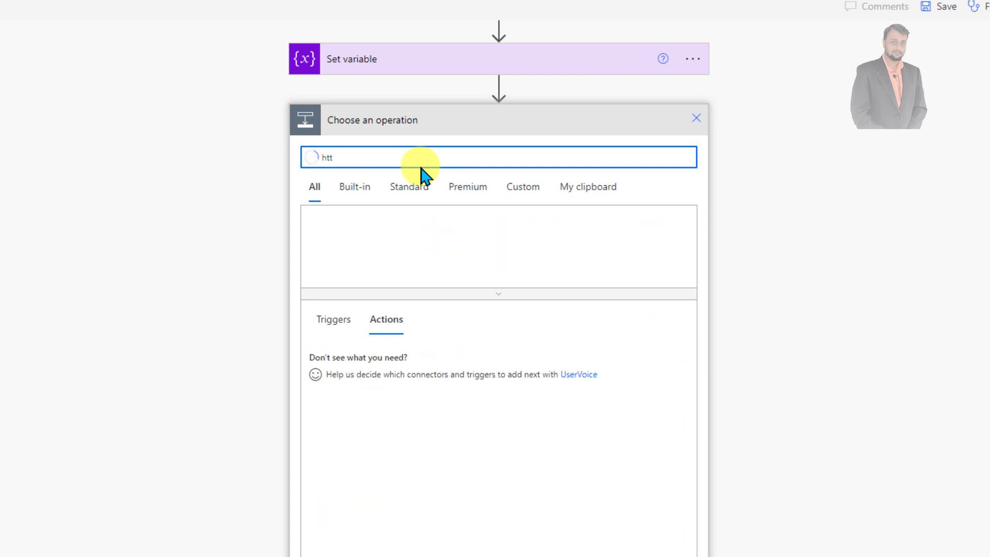
type("p")
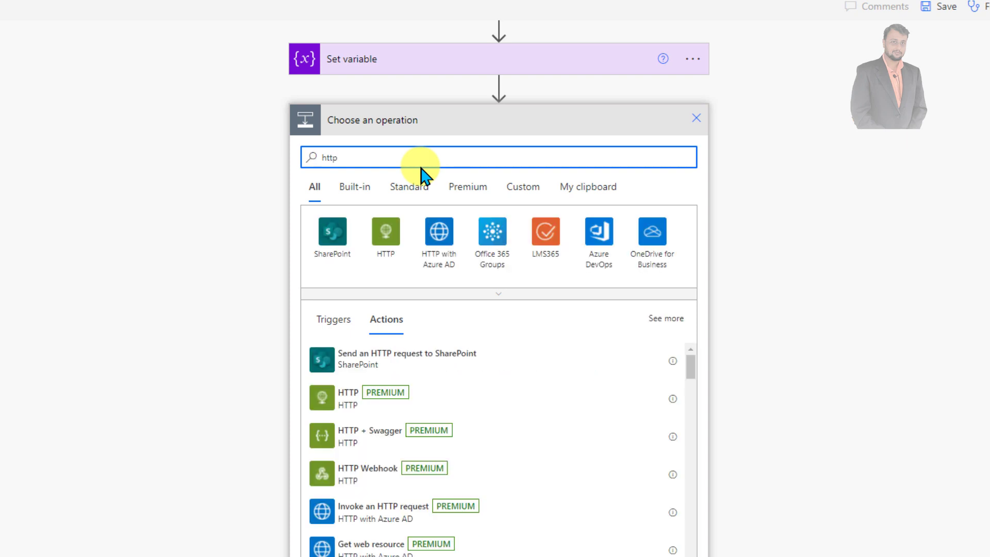
left_click(438, 242)
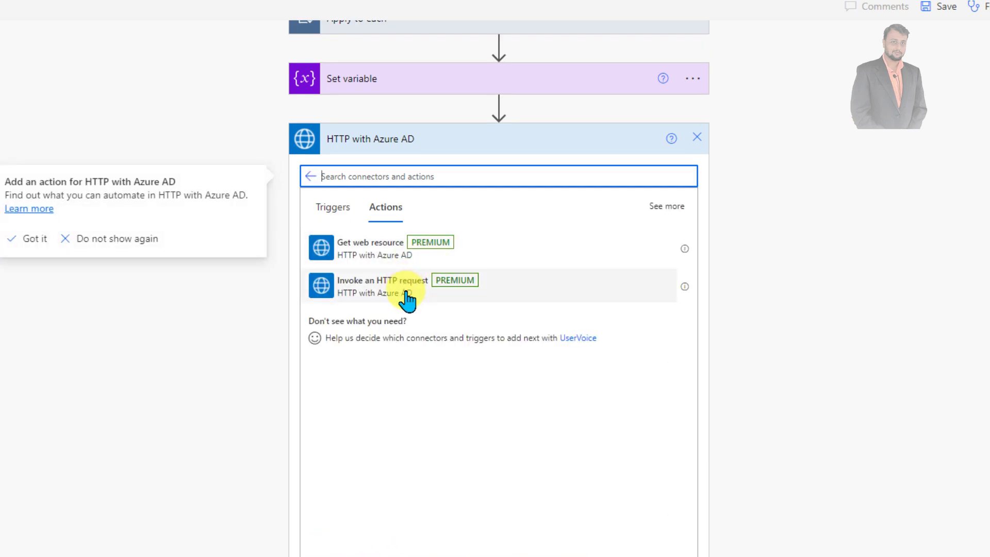
left_click(406, 291)
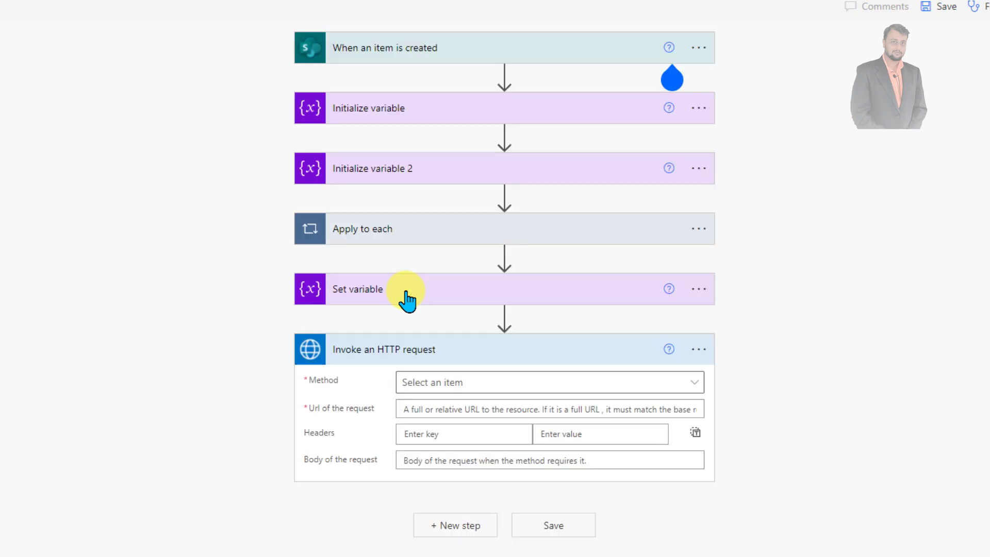
left_click(486, 384)
left_click(482, 320)
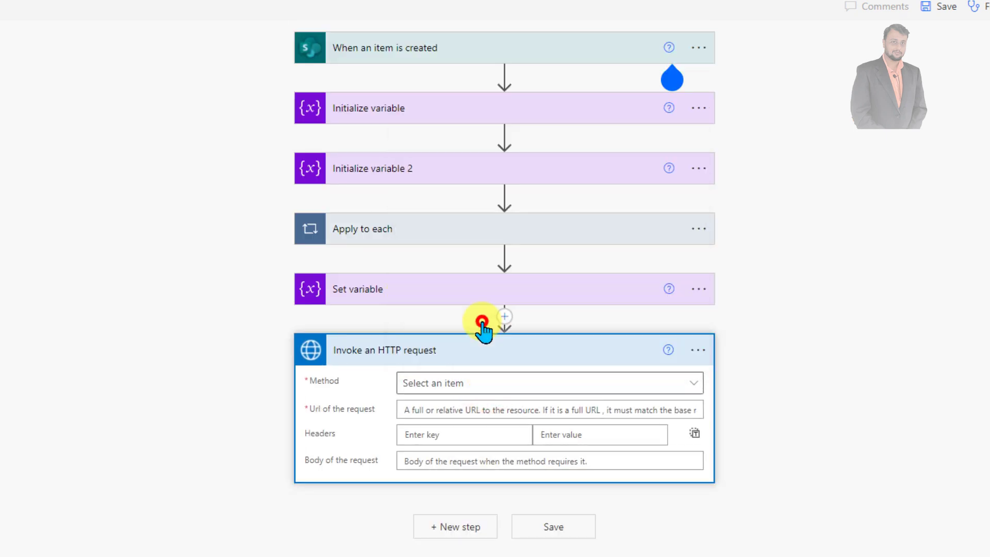
left_click(434, 410)
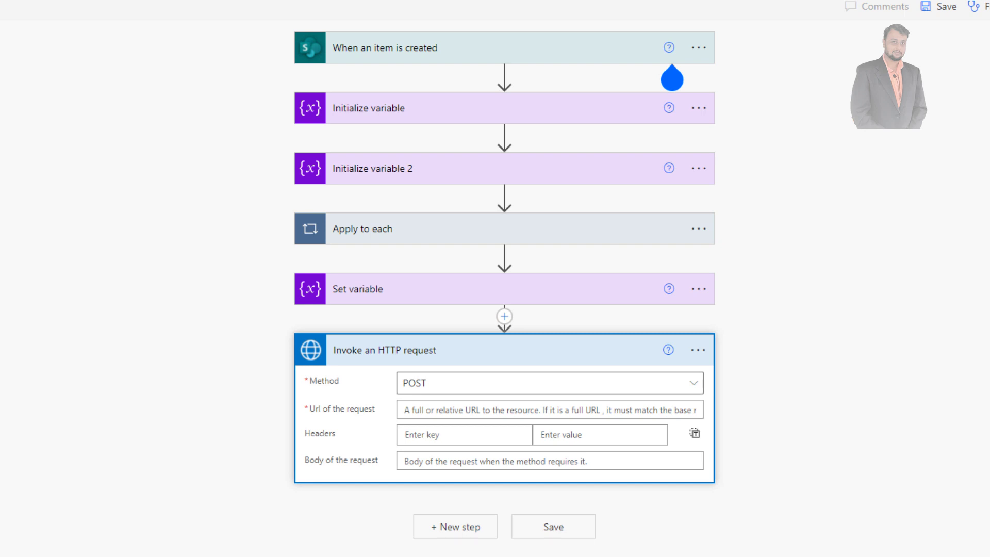
left_click(504, 410)
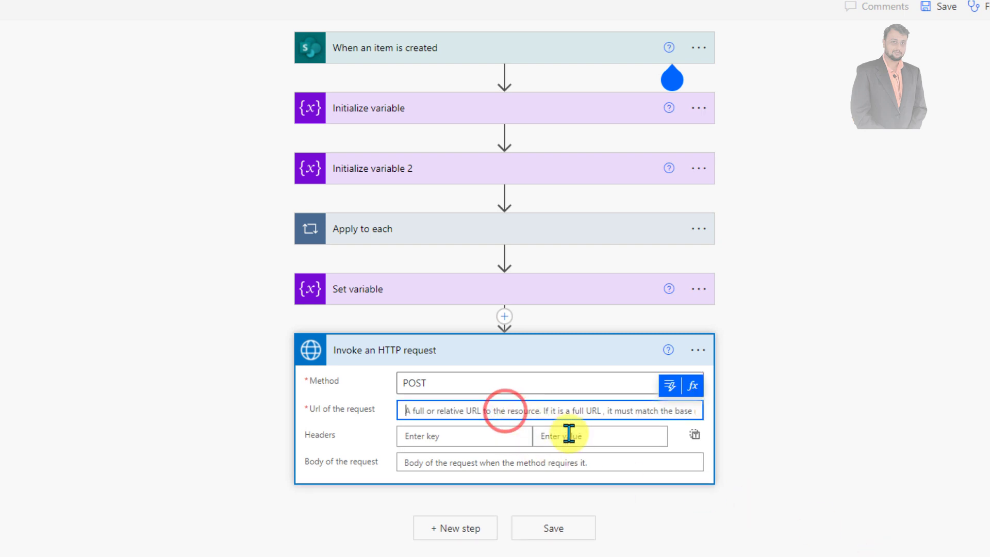
type("https://graph.microsoft.com/v1.0/me/events")
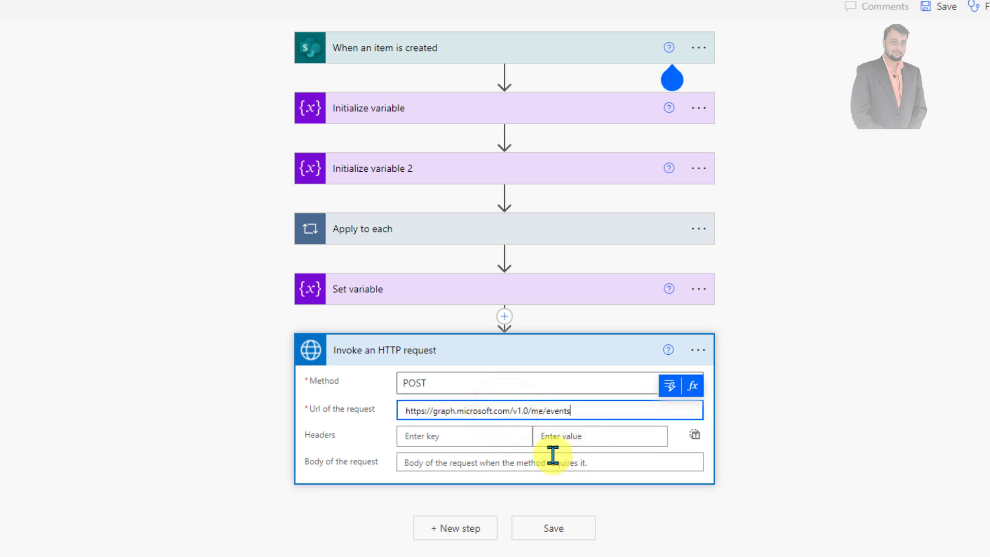
- Add a request header named content-type
left_click(512, 438)
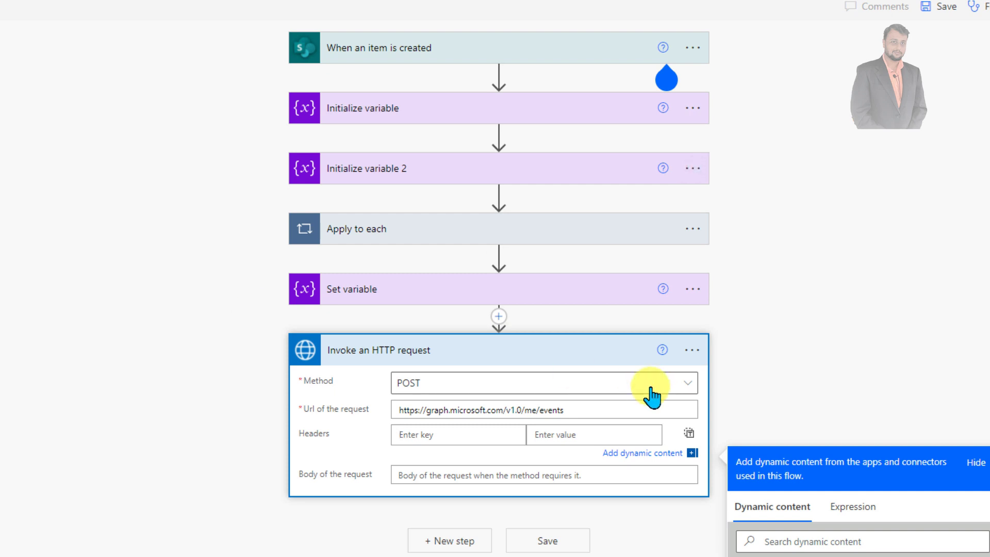
left_click(455, 433)
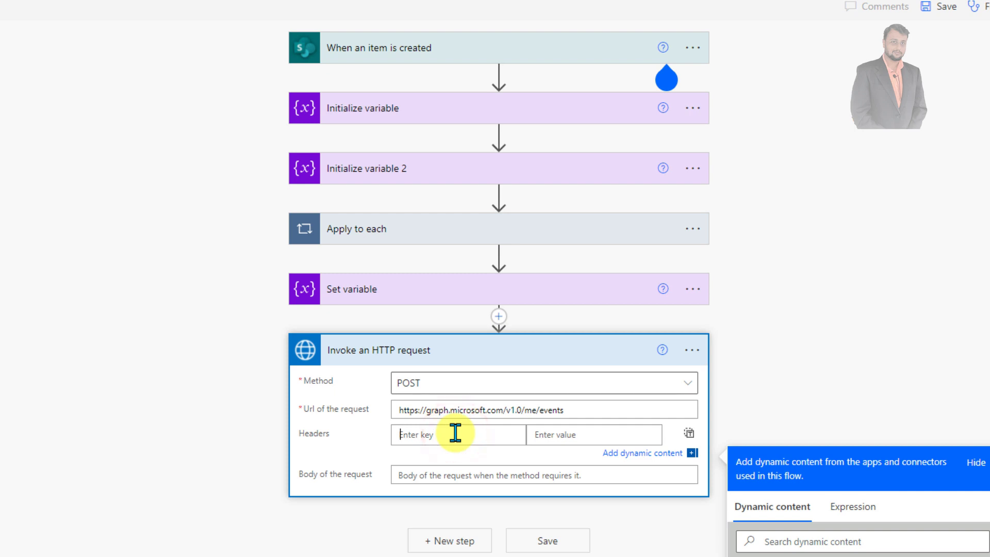
type("content-type")
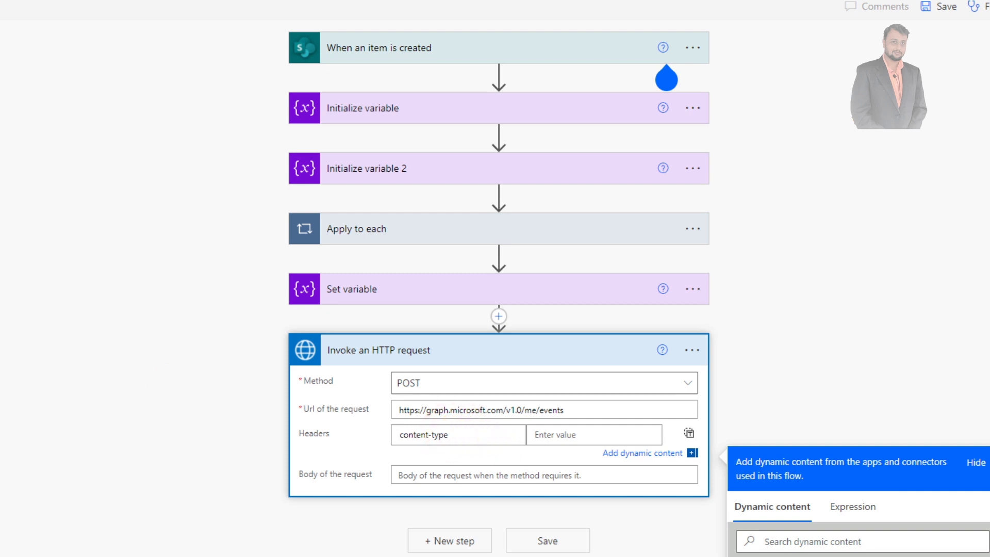
left_click(591, 432)
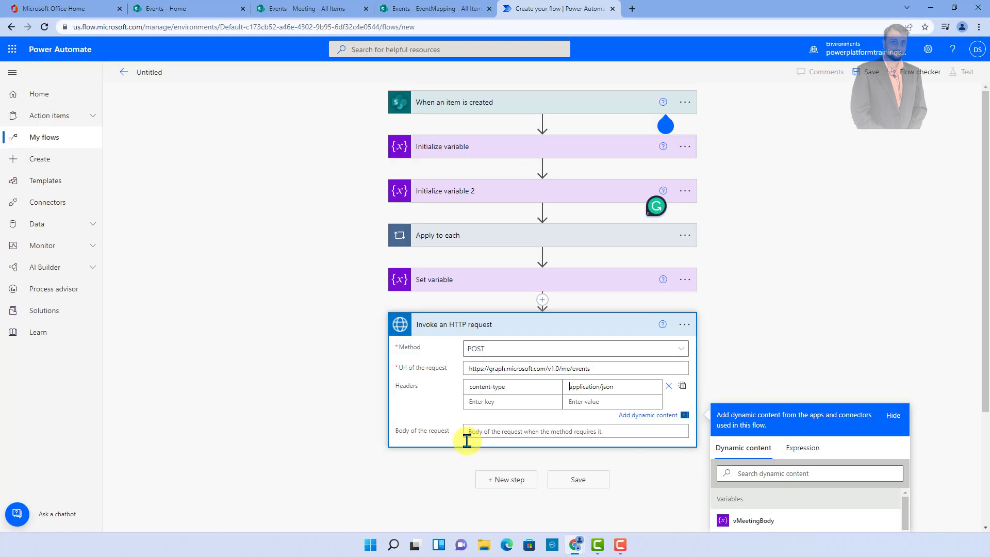
- Use the vMeetingBody variable as the HTTP request body, then add a new step after it
left_click(472, 433)
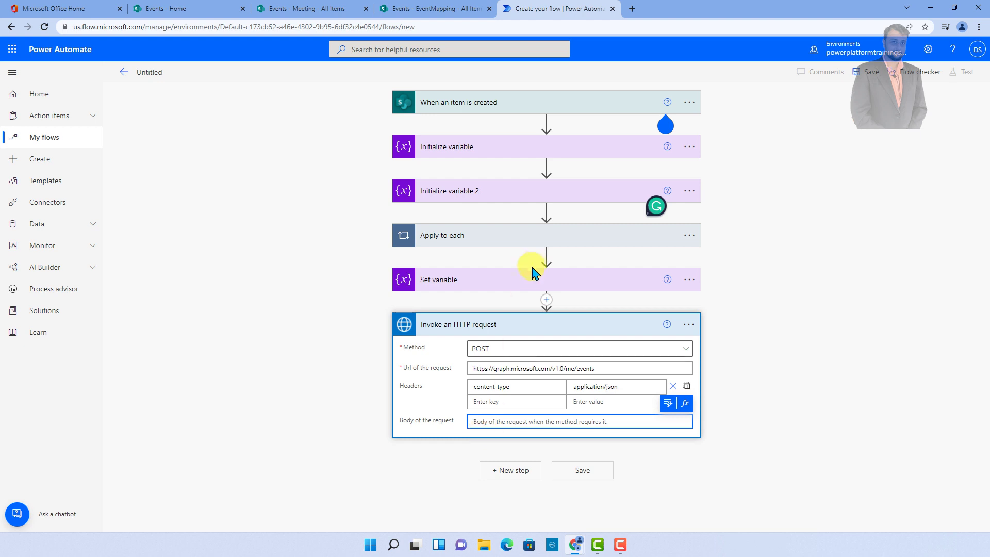
left_click(513, 281)
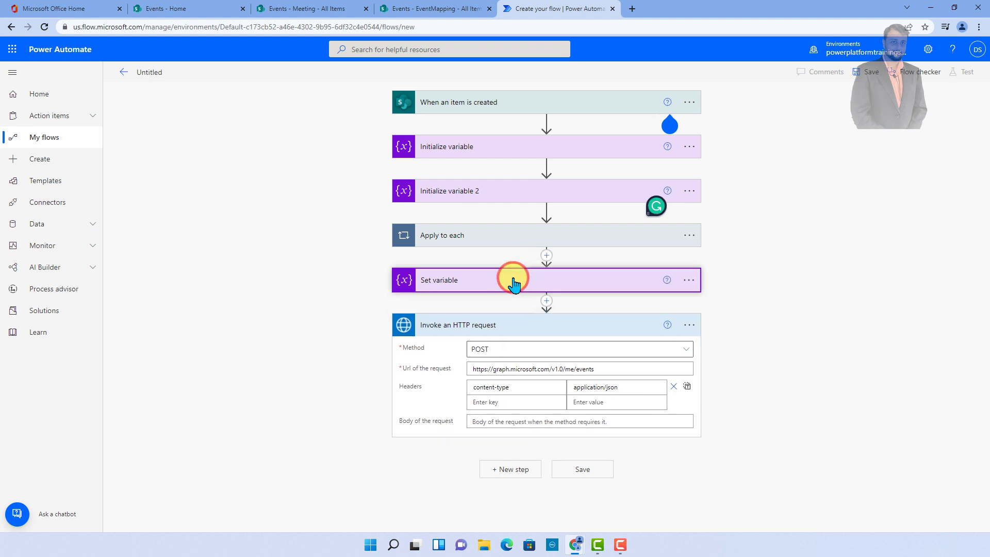
scroll(545, 360, "down", 5)
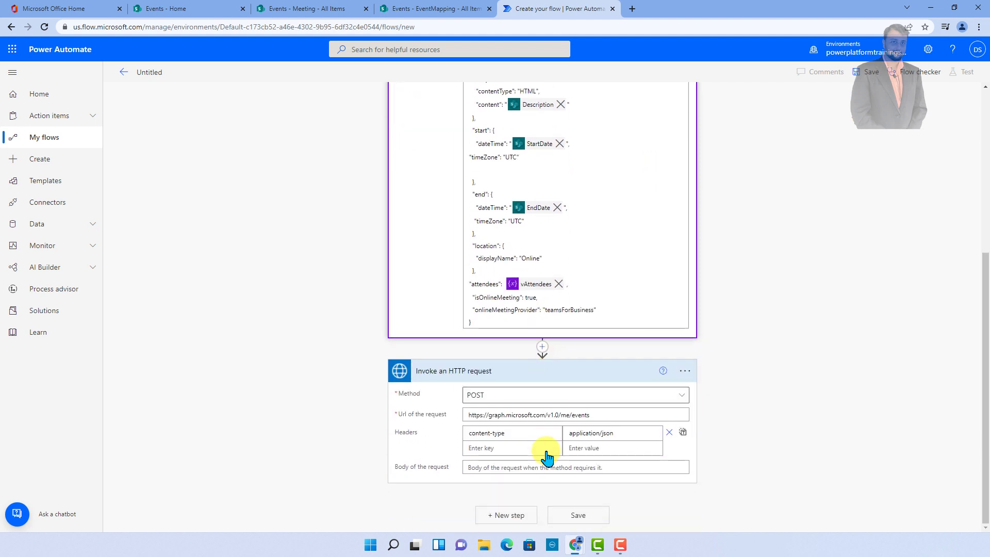
left_click(535, 467)
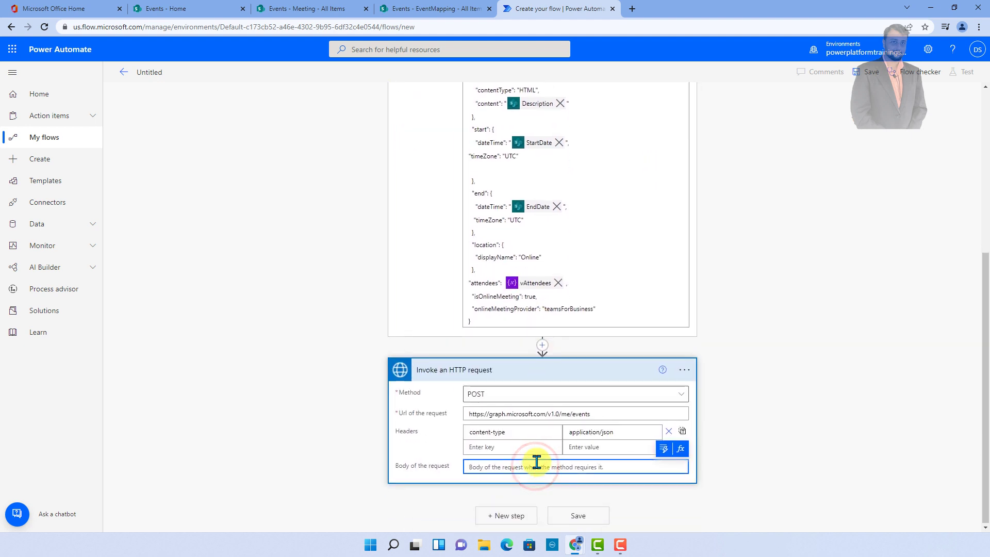
left_click(664, 449)
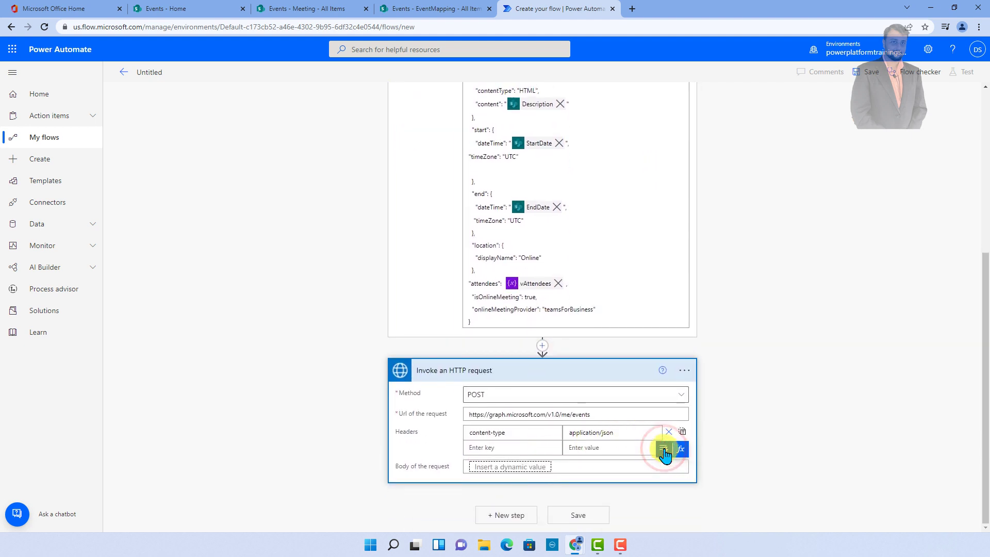
left_click(534, 279)
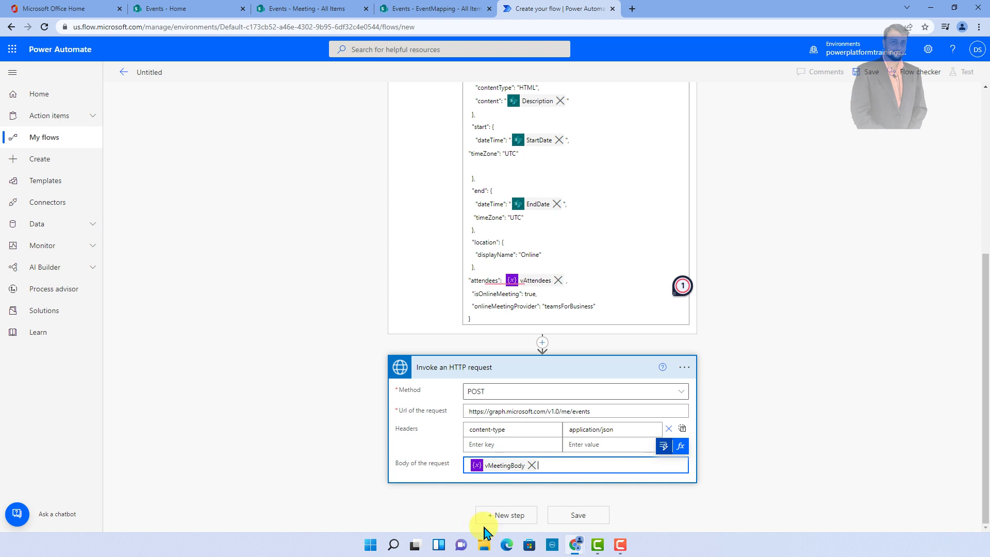
left_click(511, 515)
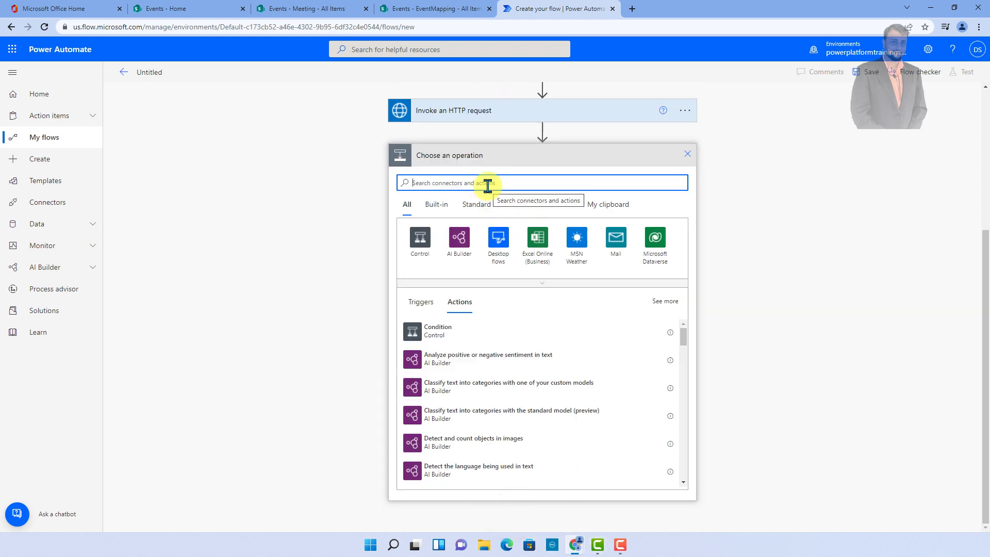
- Add a SharePoint Create item action targeting the EventMapping list on the Events site
type("crea")
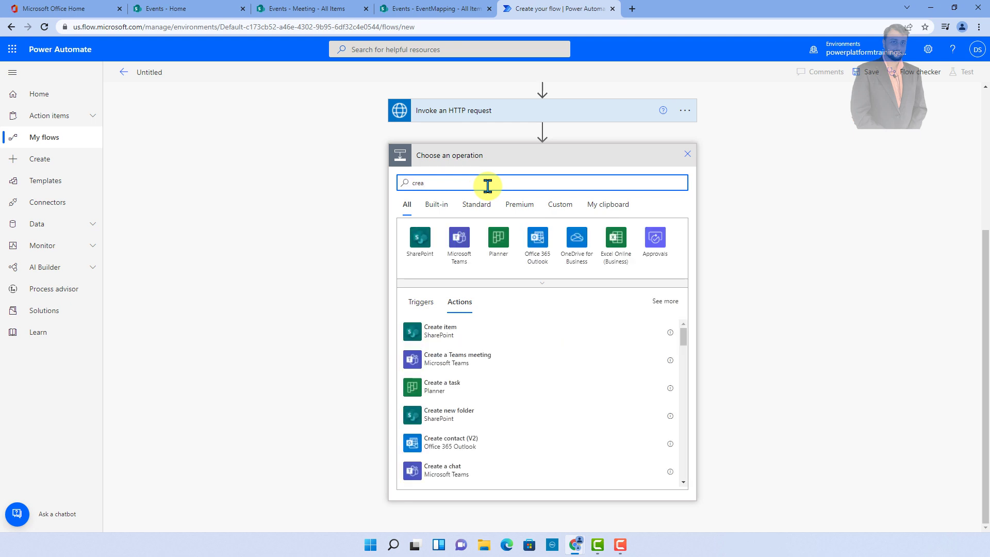
type("te")
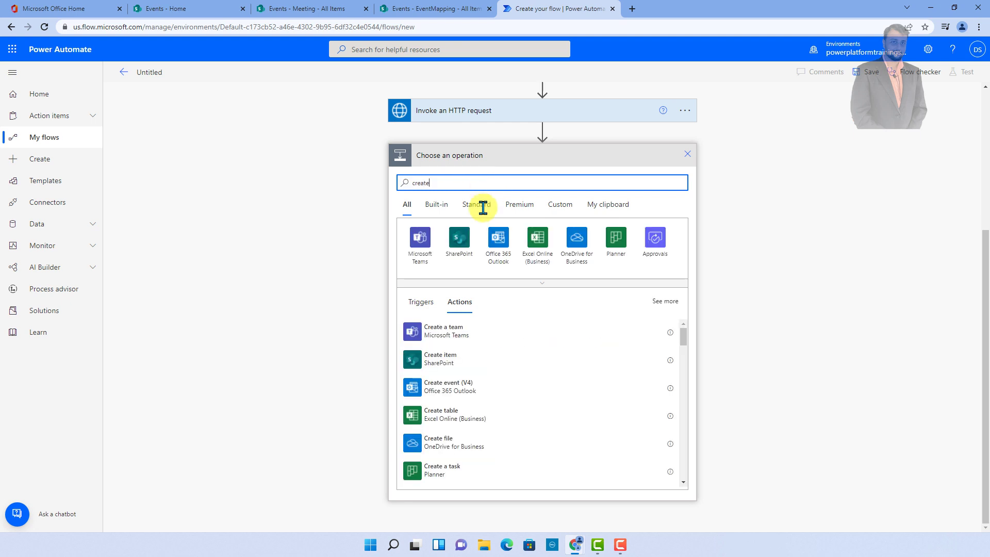
left_click(470, 361)
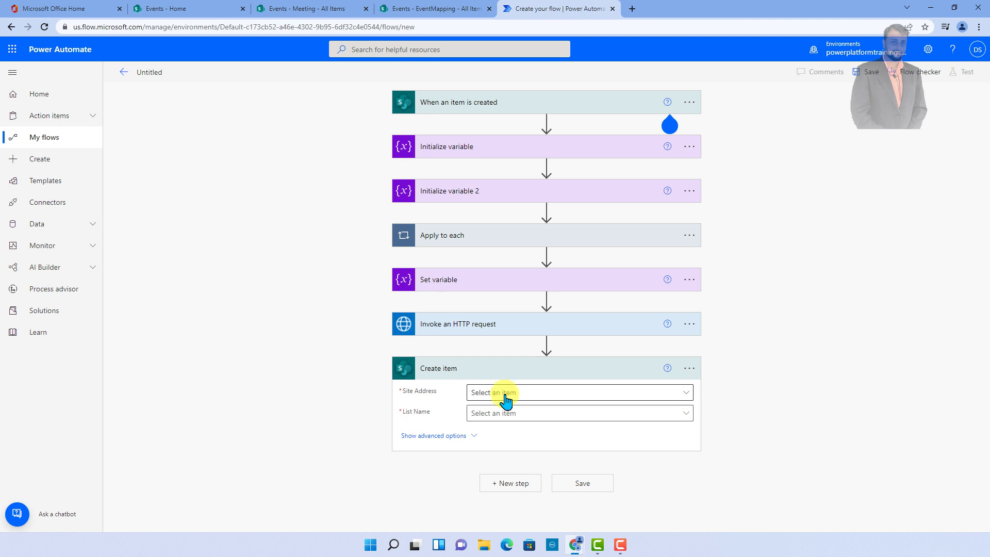
left_click(512, 397)
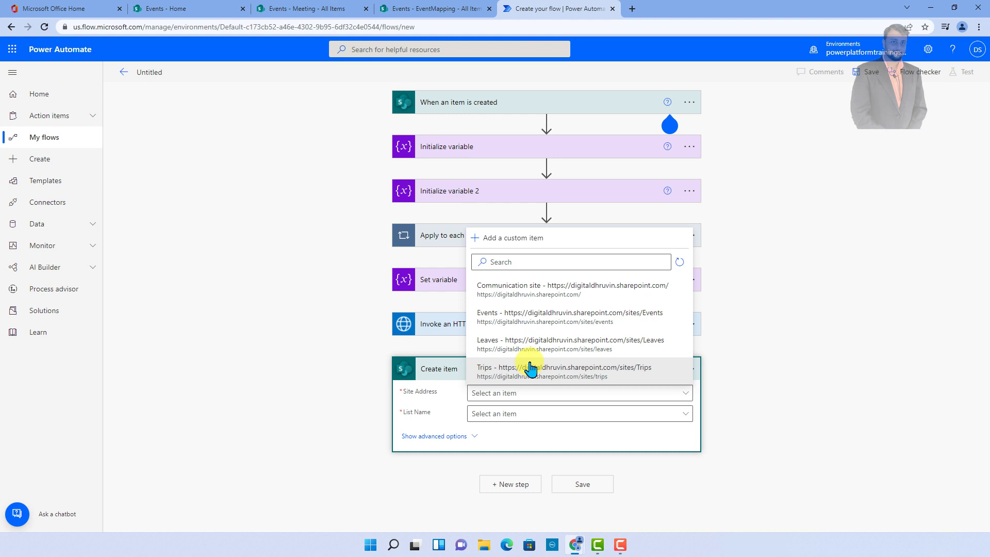
left_click(533, 316)
left_click(507, 413)
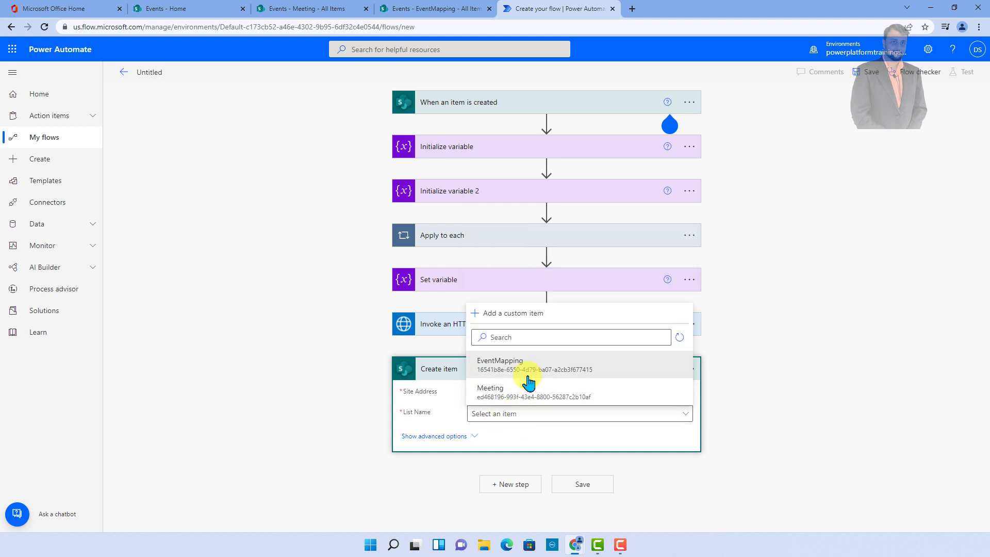
left_click(527, 376)
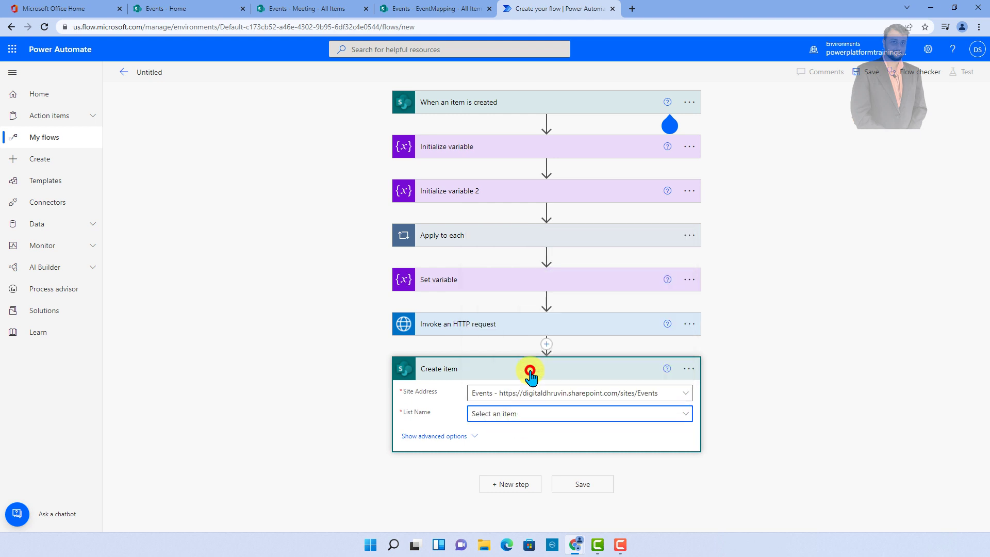
left_click(482, 434)
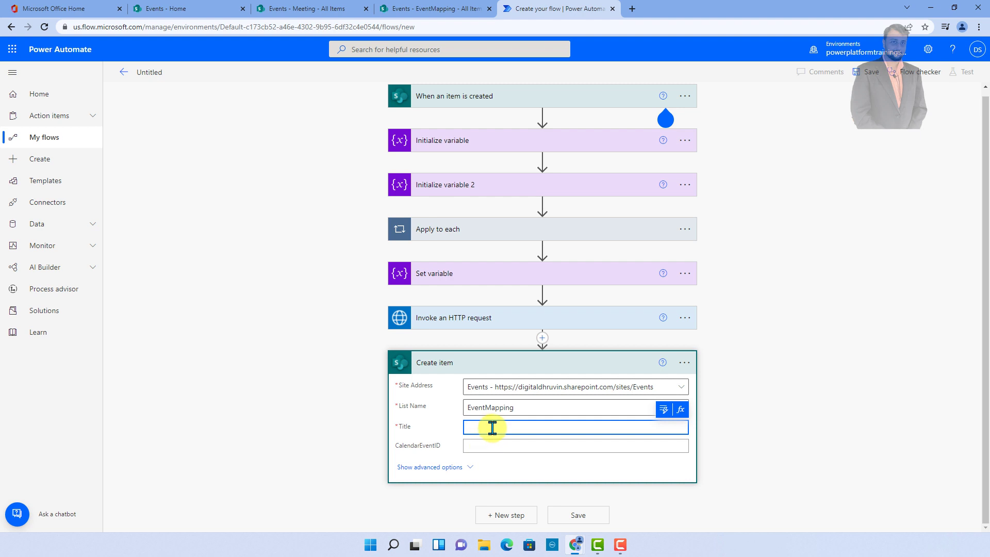
- Set Title to the trigger's ID and CalendarEventID to body('Invoke_an_HTTP_request')?['id']
left_click(663, 410)
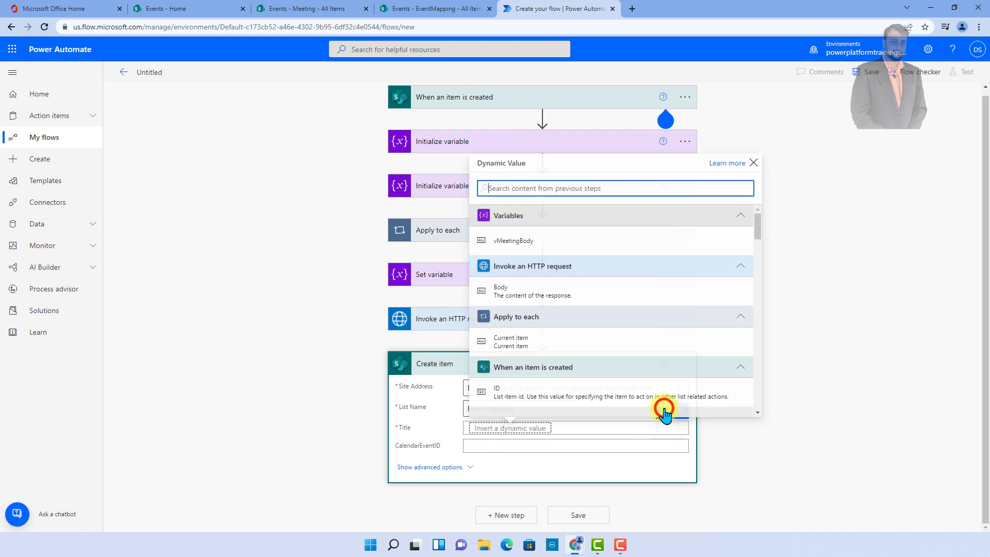
left_click(542, 404)
left_click(507, 448)
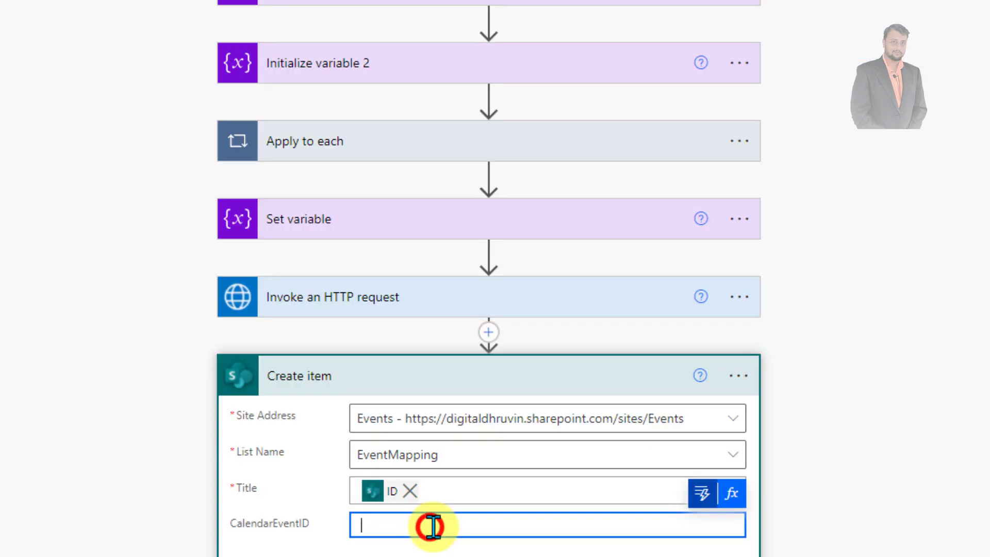
left_click(509, 450)
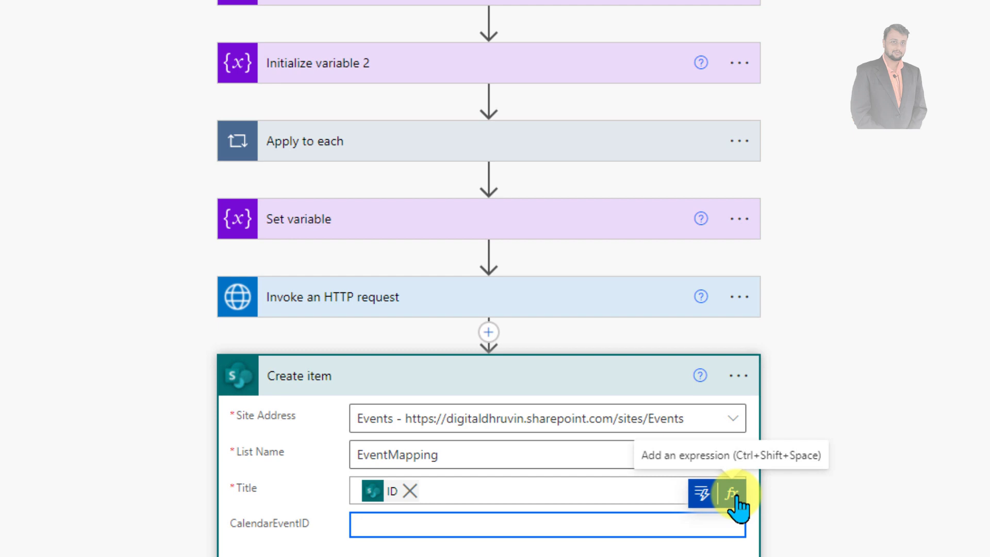
left_click(732, 494)
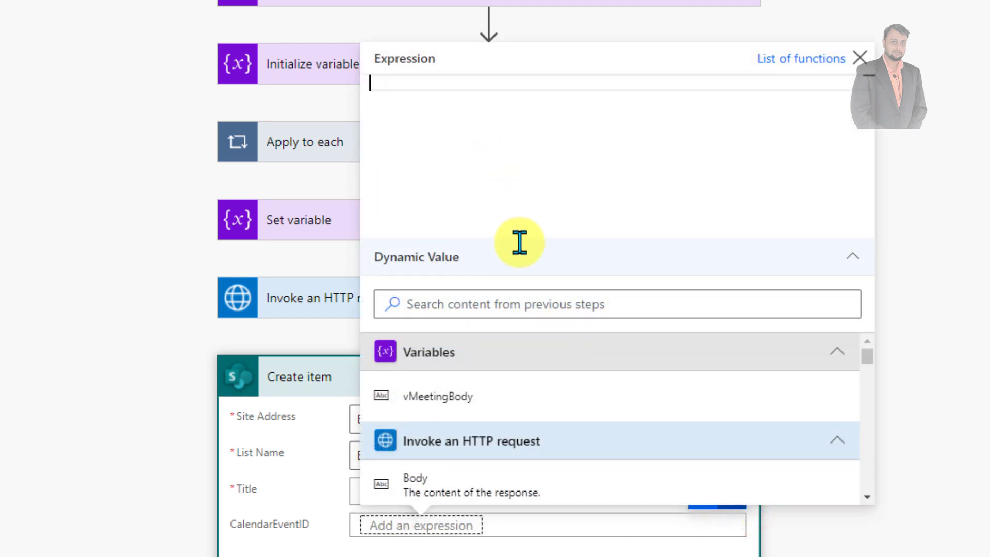
left_click(508, 492)
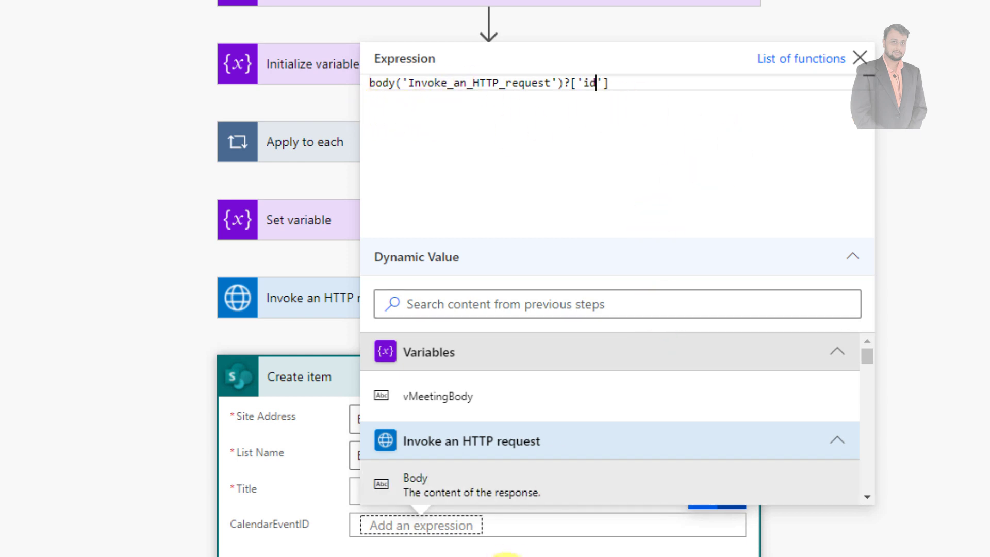
left_click(985, 277)
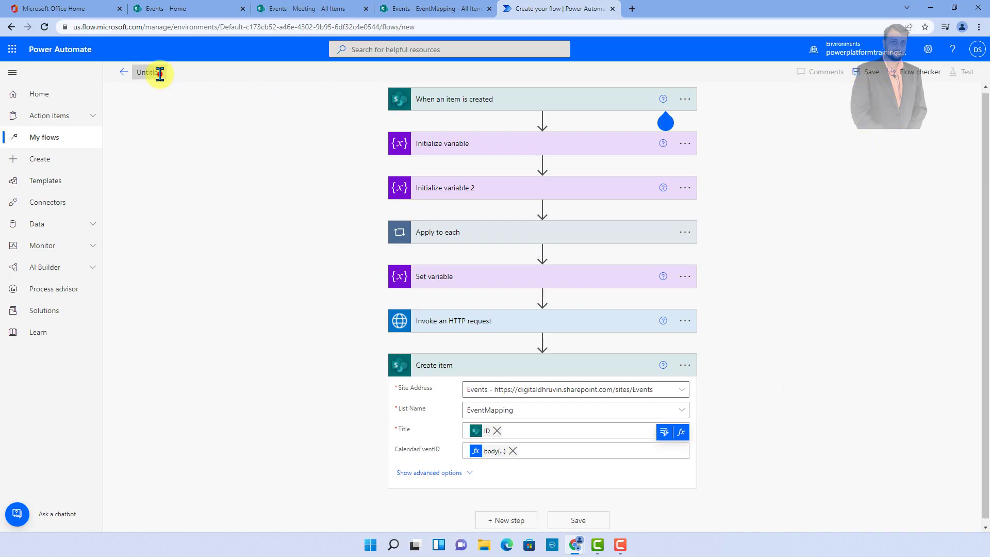
- Rename the untitled flow to 'Create Teams Link' and save it
left_click(159, 74)
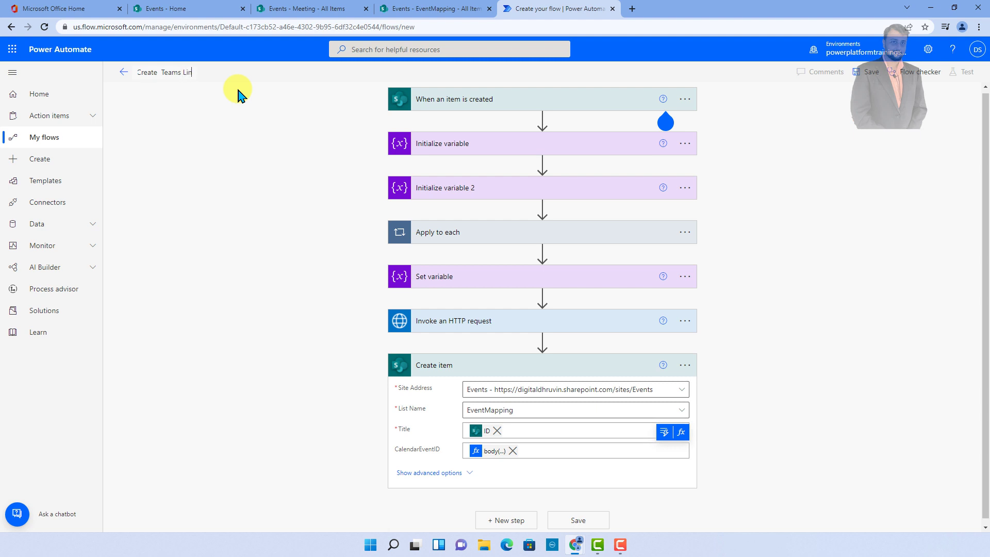
left_click(860, 74)
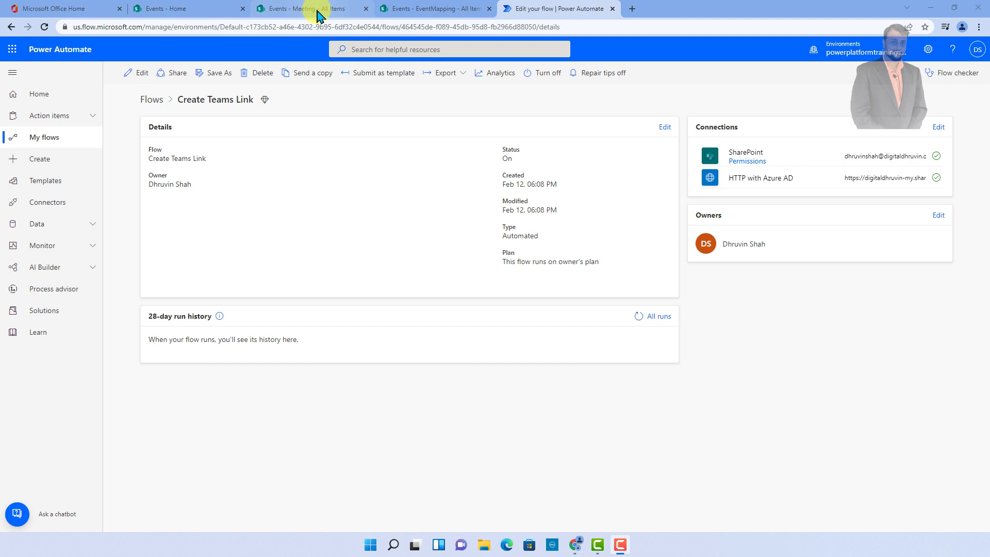
- Start a new Meeting item titled PBI UK UG, starting 2/17/2022 at 5:00 AM
left_click(318, 15)
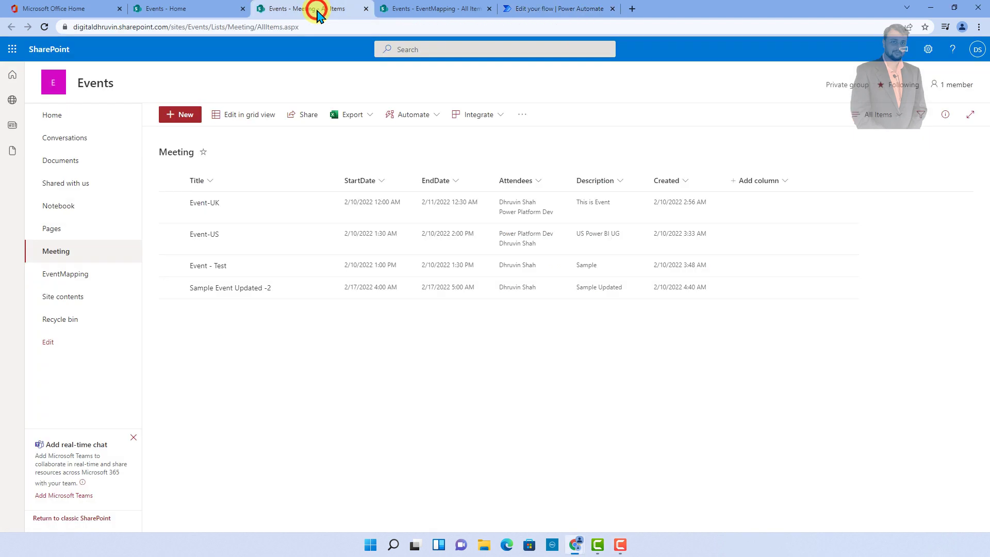
left_click(175, 114)
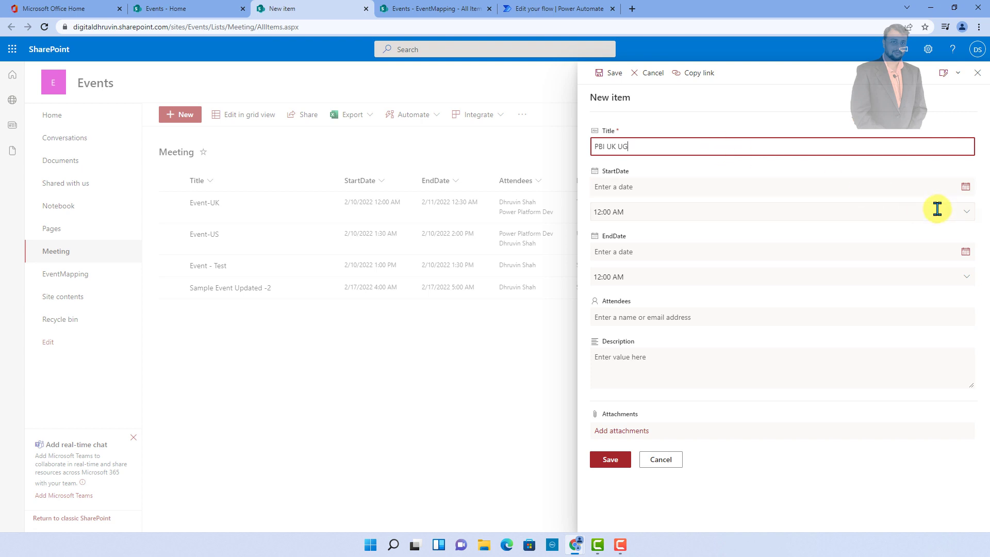
left_click(965, 187)
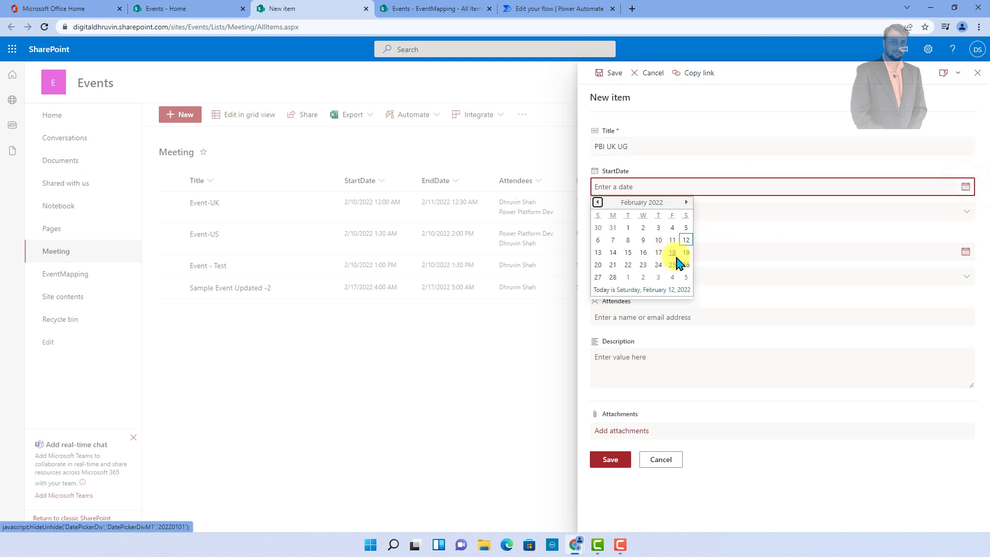
left_click(658, 253)
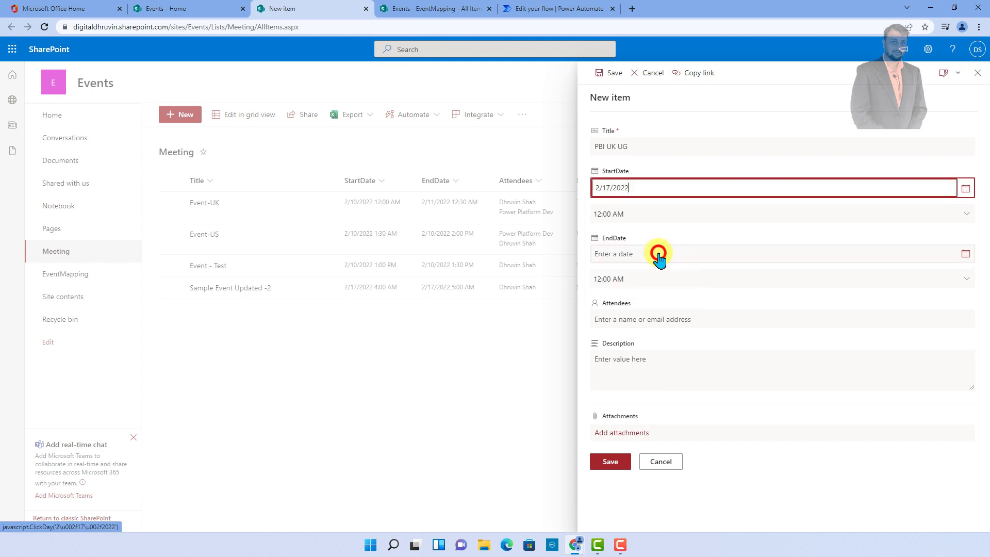
left_click(654, 211)
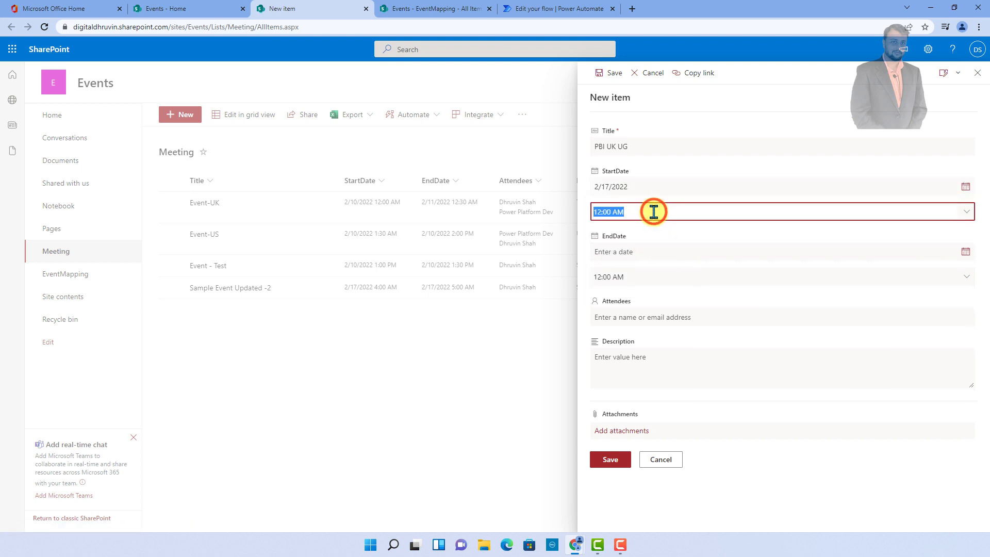
left_click(971, 221)
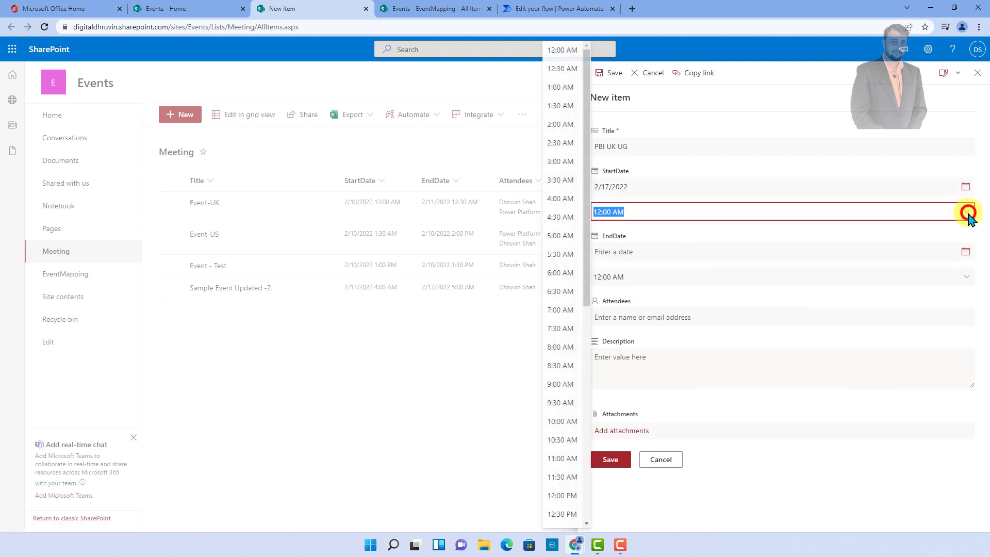
left_click(565, 239)
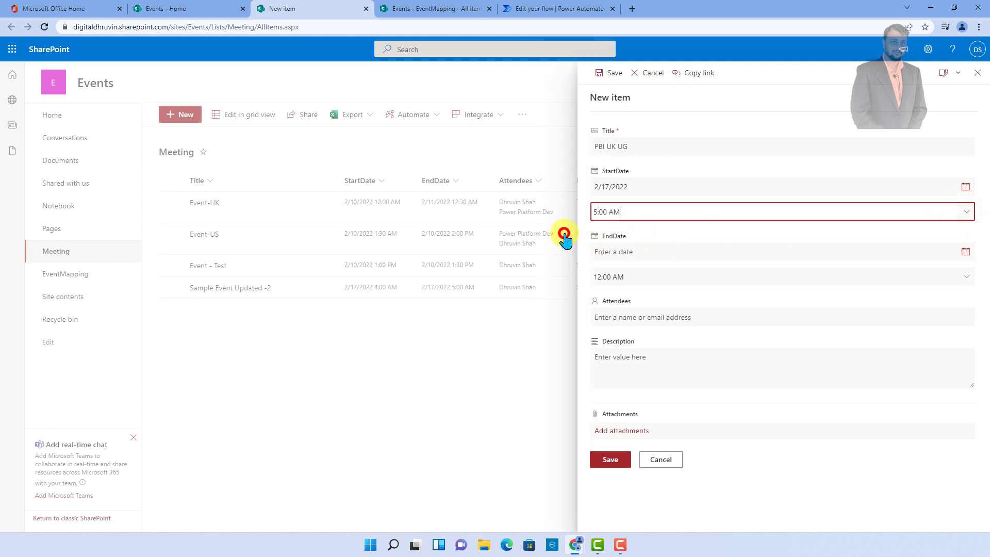
- Set the meeting's end to 2/17/2022 at 6:00 AM
left_click(635, 252)
left_click(966, 255)
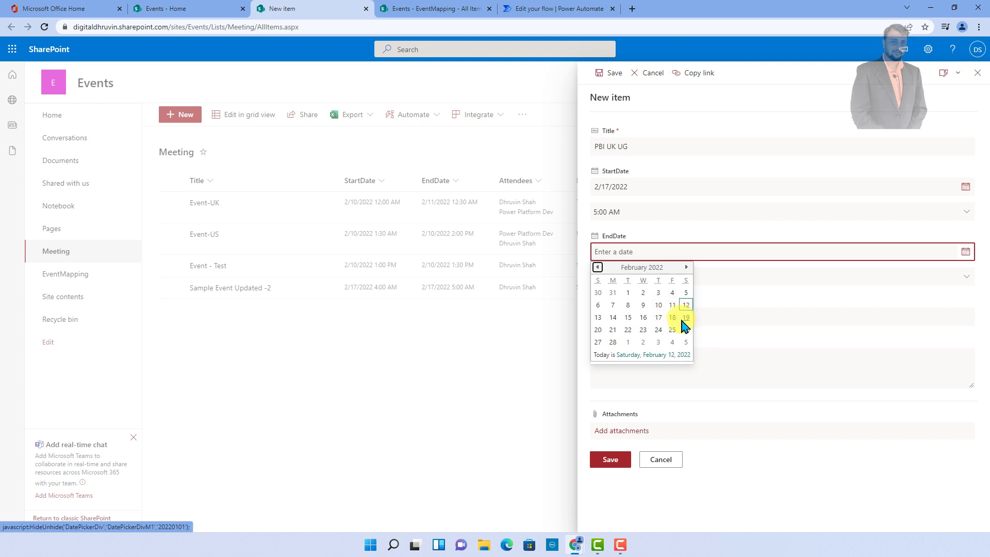
left_click(659, 317)
left_click(655, 281)
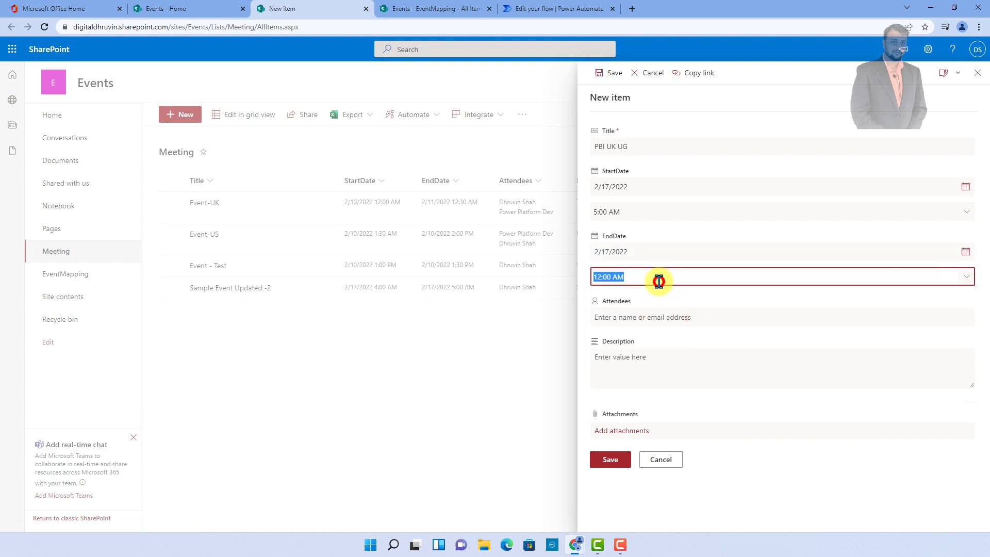
left_click(963, 278)
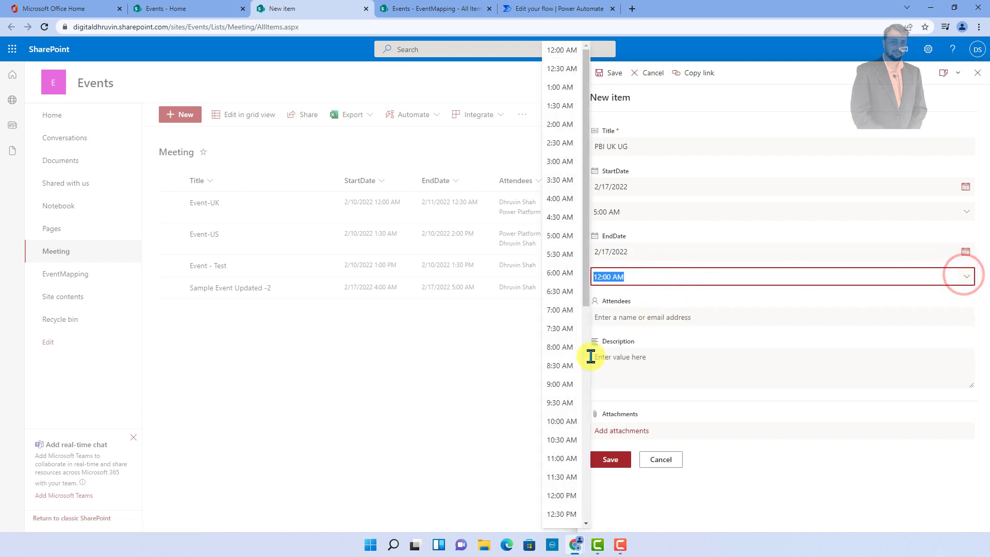
left_click(563, 272)
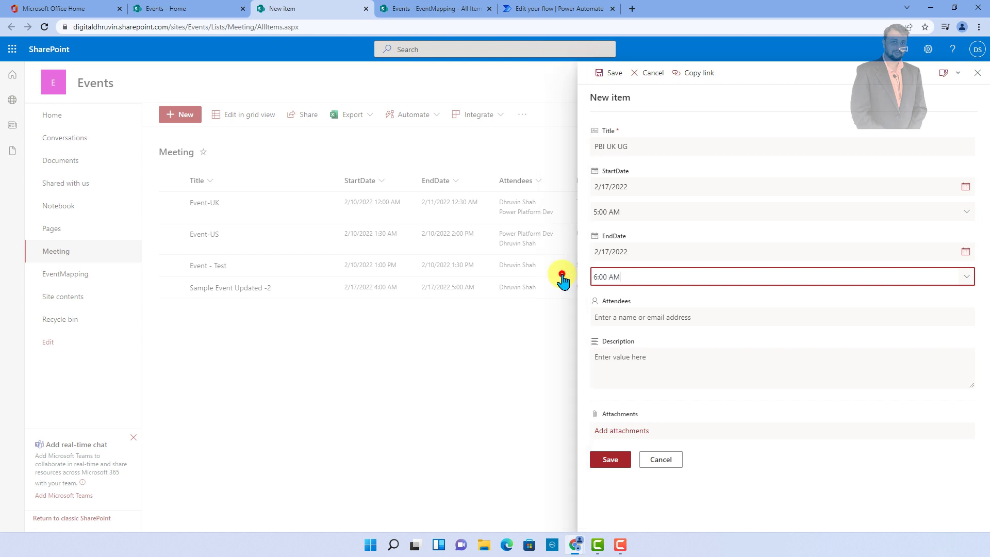
- Add a colleague and the Power Platform Dev group as attendees, enter a description, and save
left_click(636, 317)
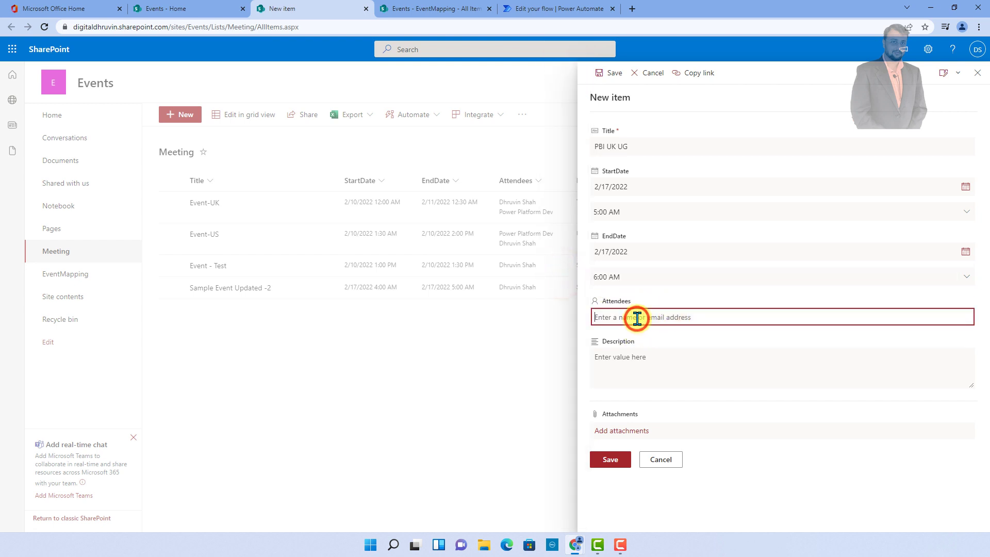
type("dhruvin")
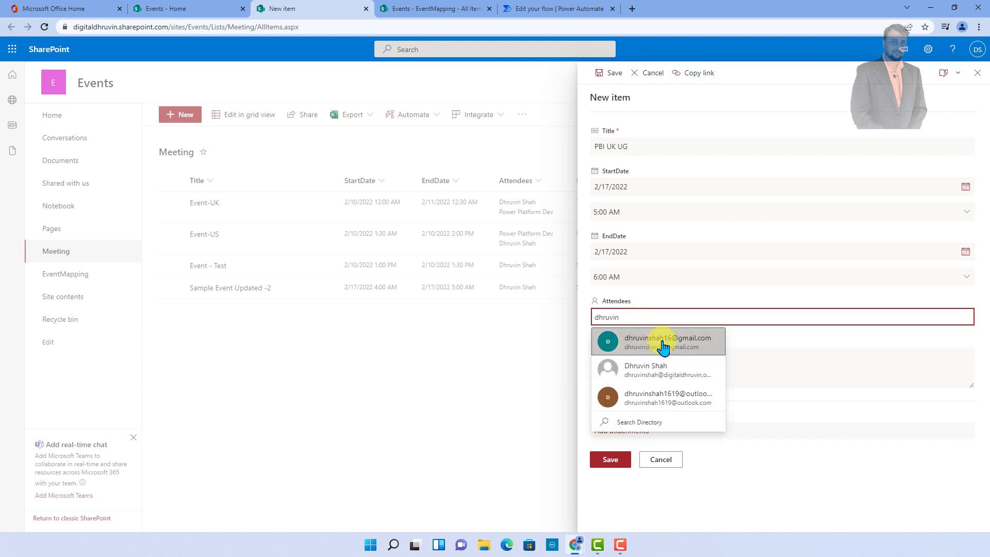
left_click(664, 373)
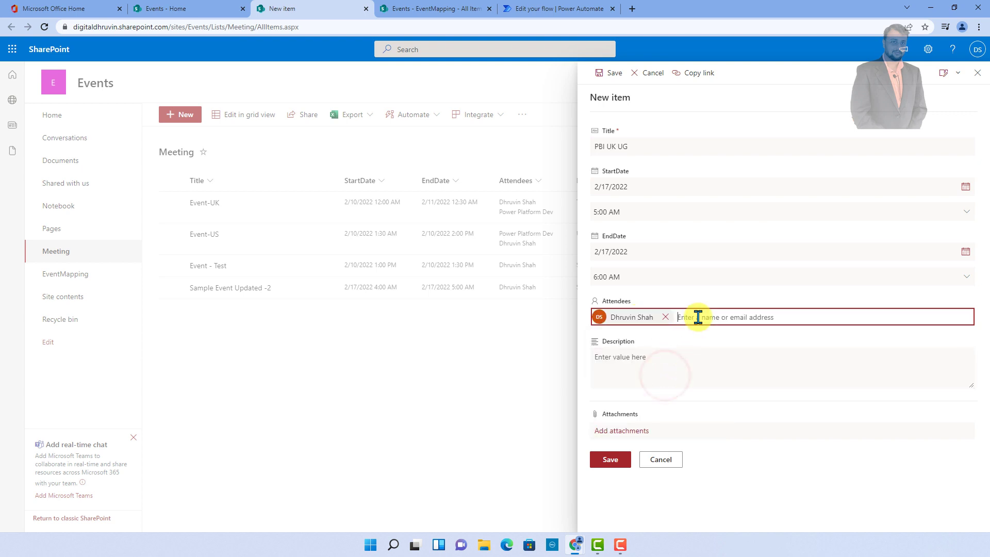
type("power")
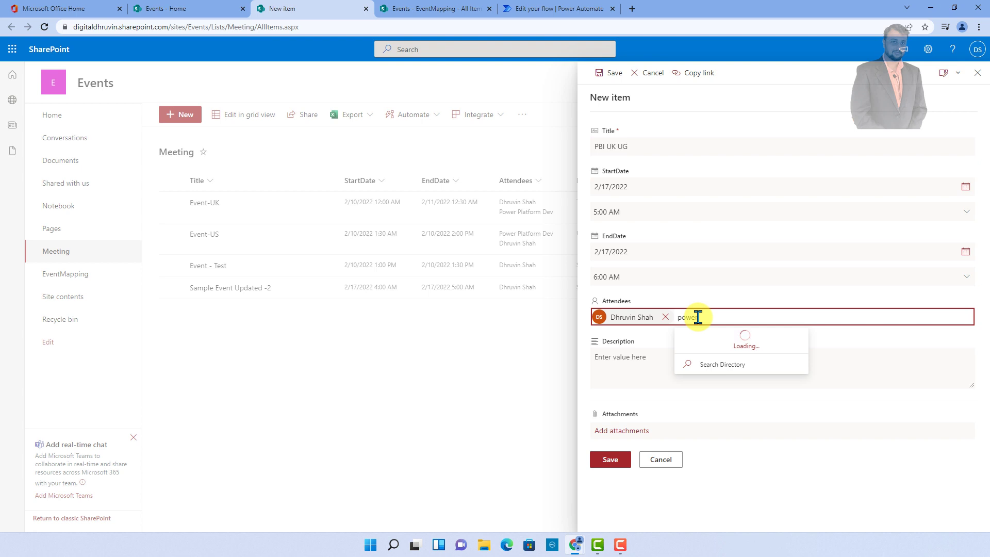
left_click(727, 343)
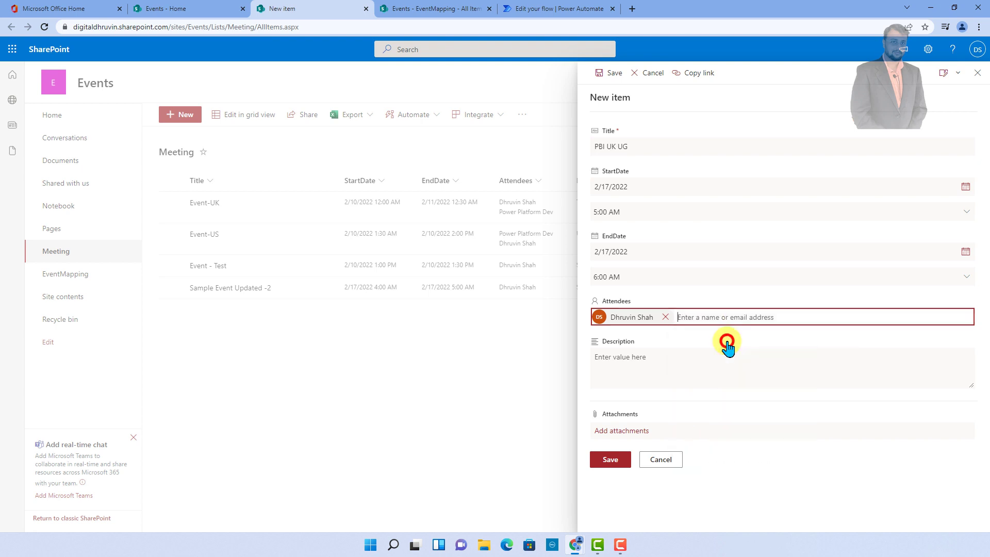
left_click(667, 365)
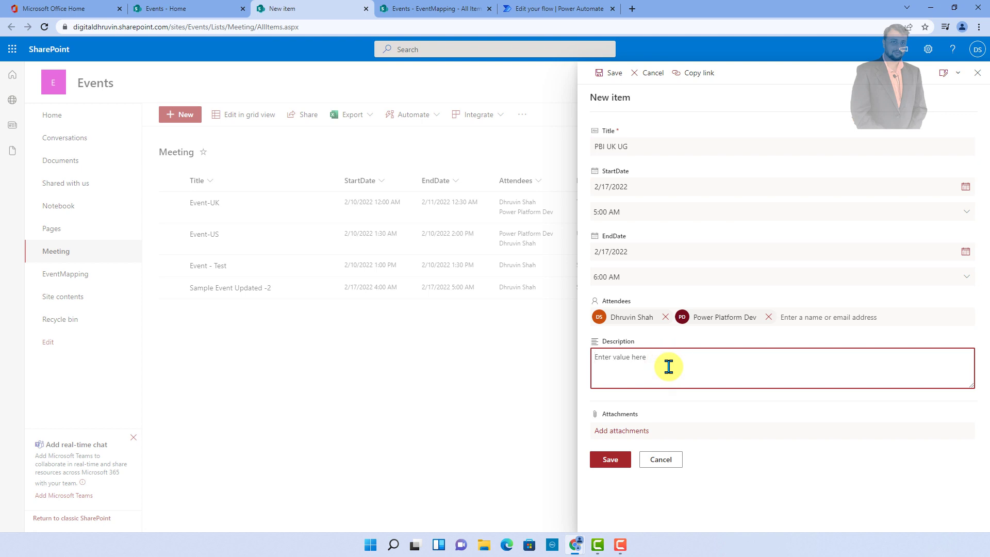
type("This is monthly event!")
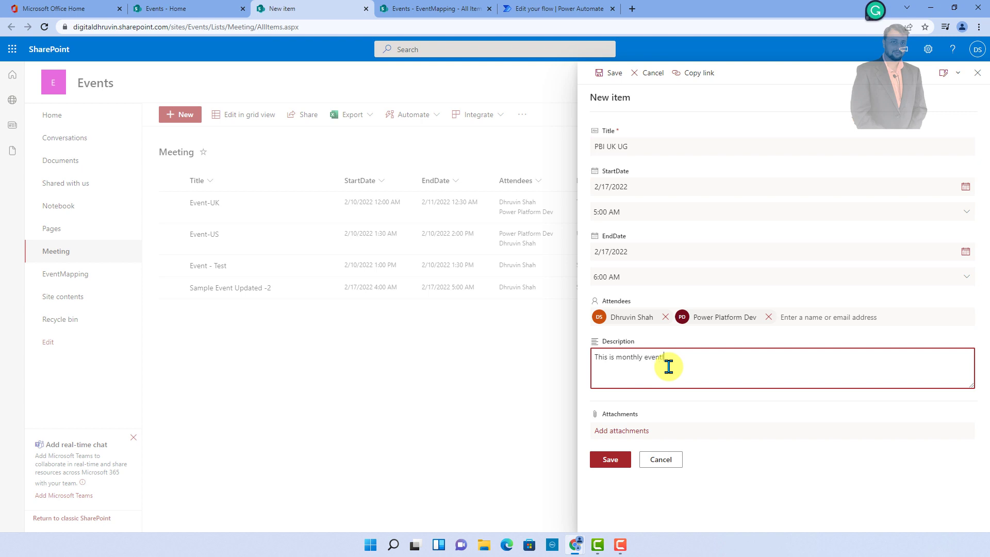
left_click(605, 466)
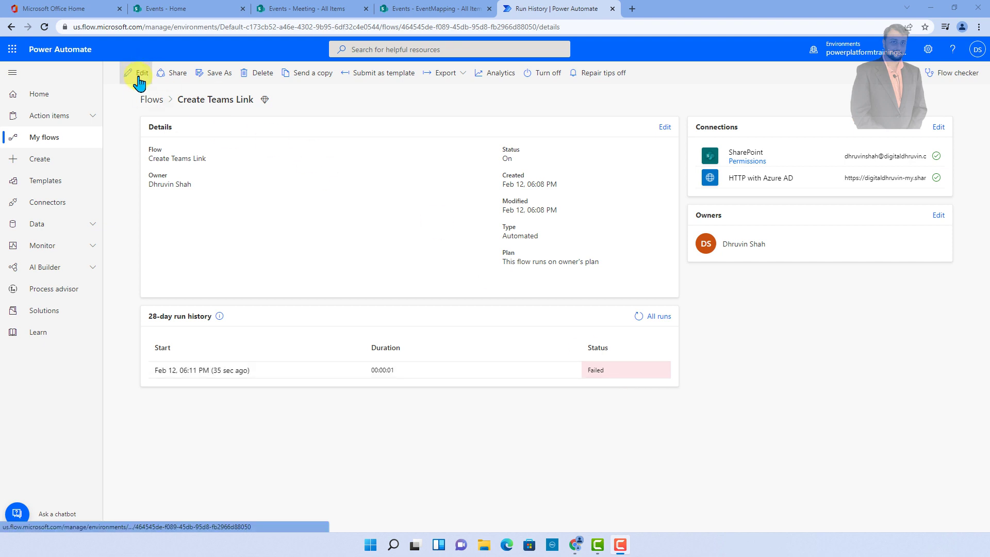
- Review the failed Create Teams Link run's error details, then open the flow for editing
left_click(192, 371)
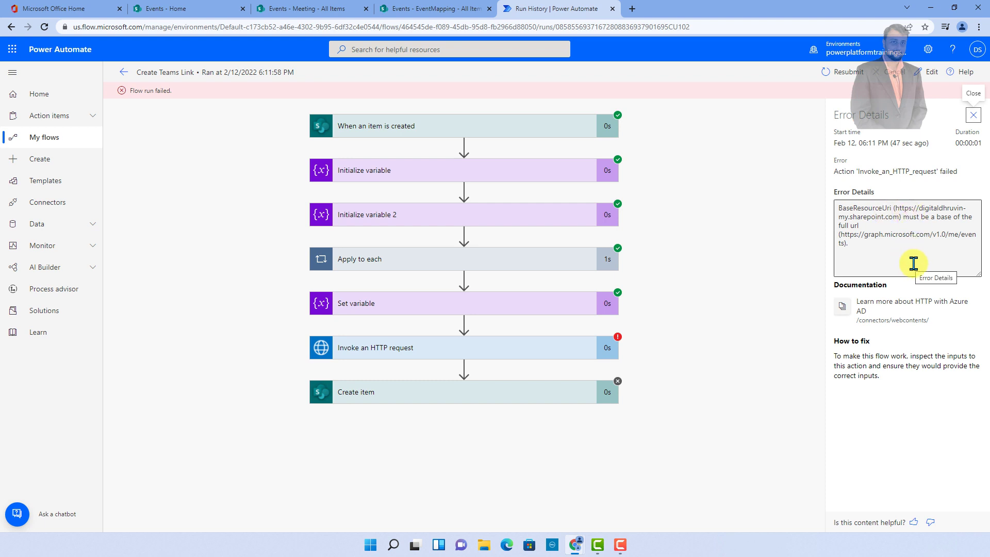
left_click(930, 76)
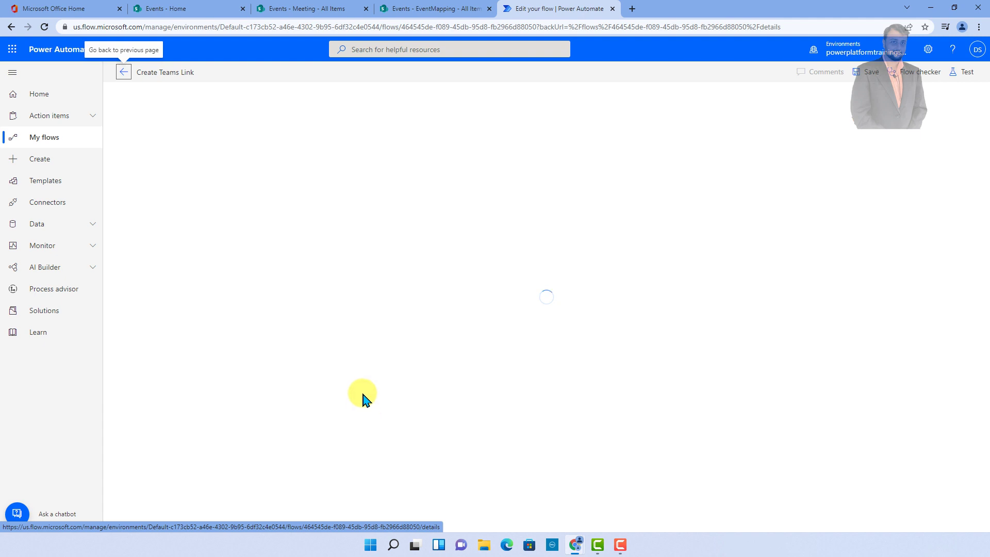
left_click(503, 326)
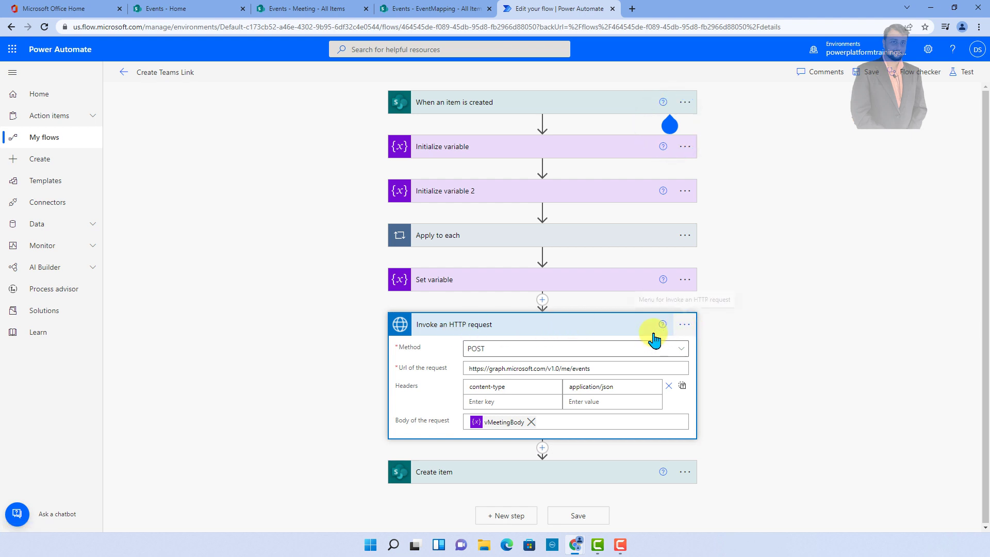
left_click_drag(547, 368, 438, 375)
key("ctrl+c")
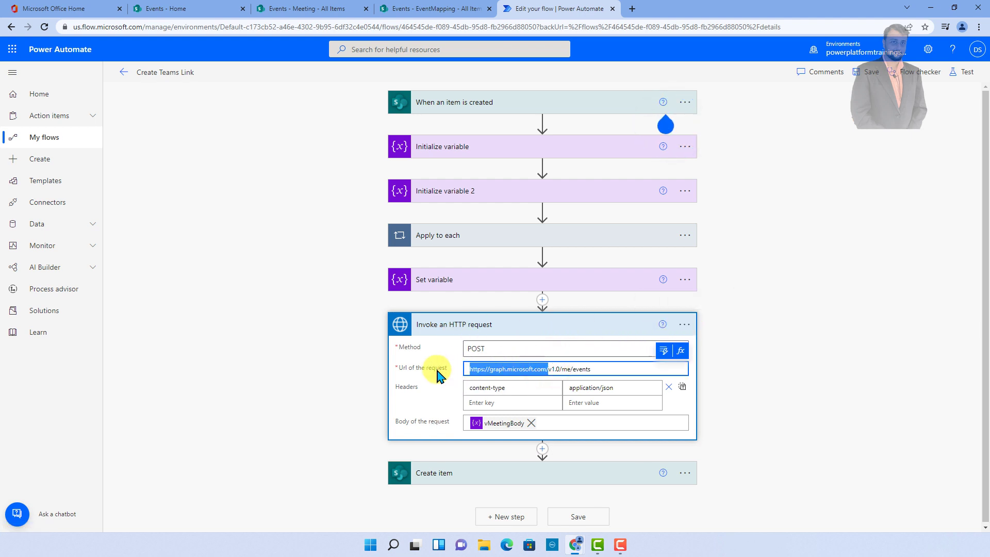
left_click(685, 324)
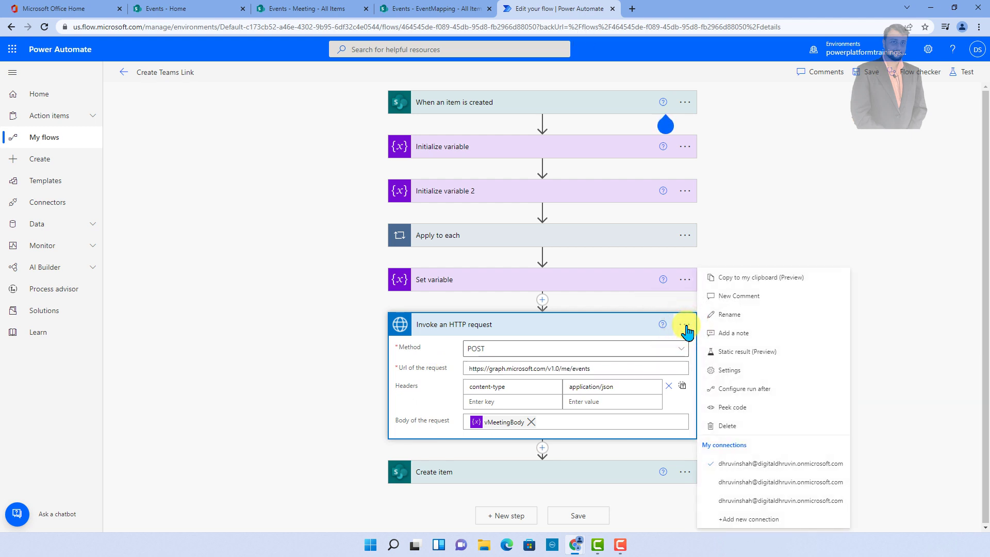
left_click(746, 519)
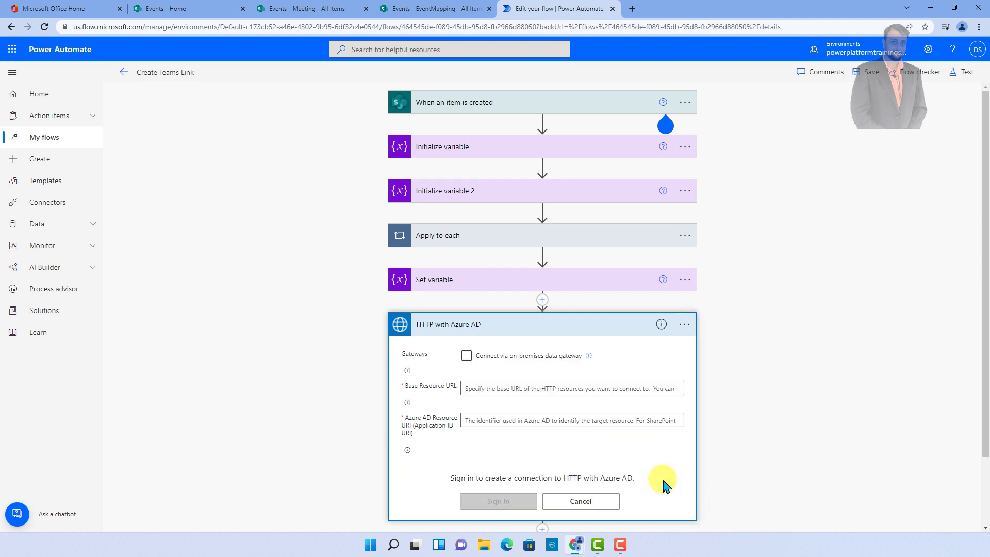
left_click(507, 389)
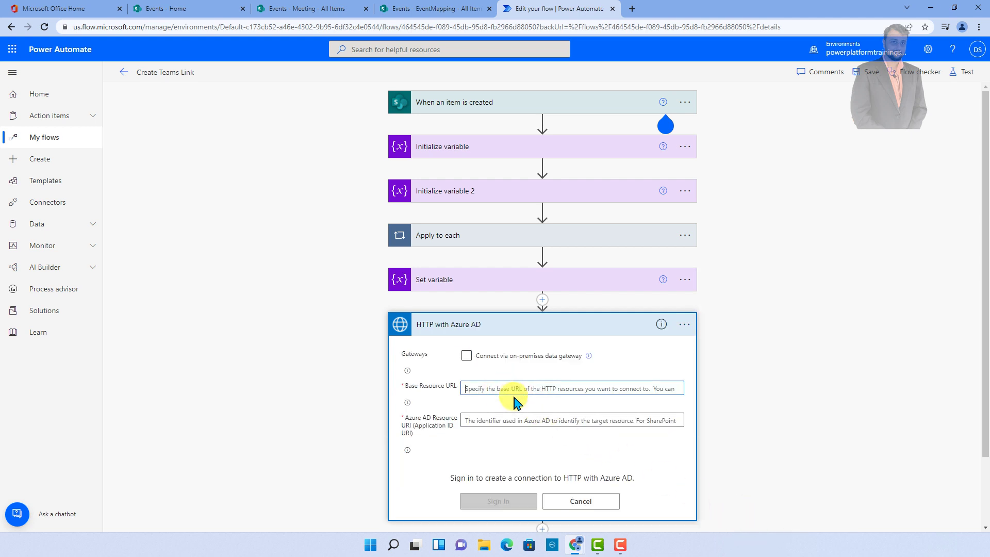
key("ctrl+v")
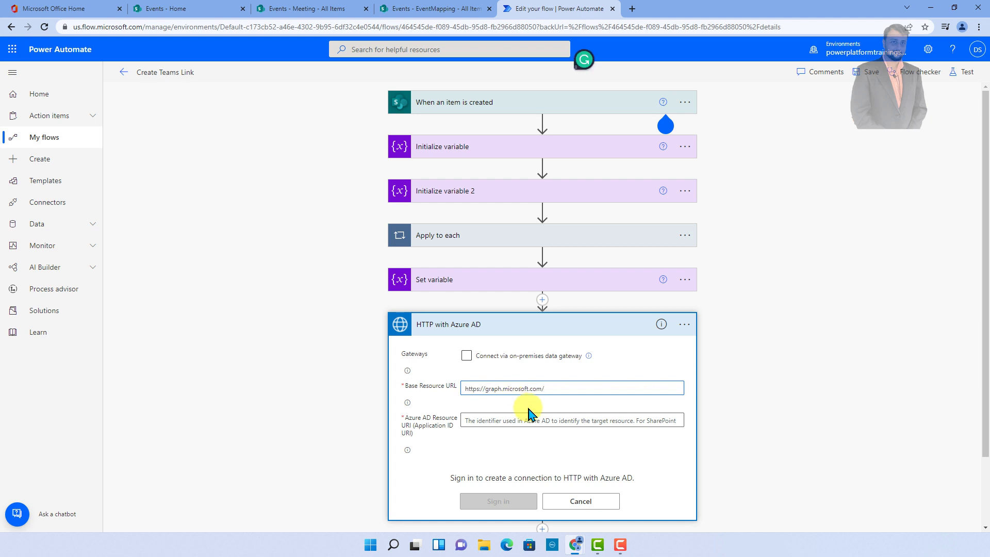
left_click(508, 420)
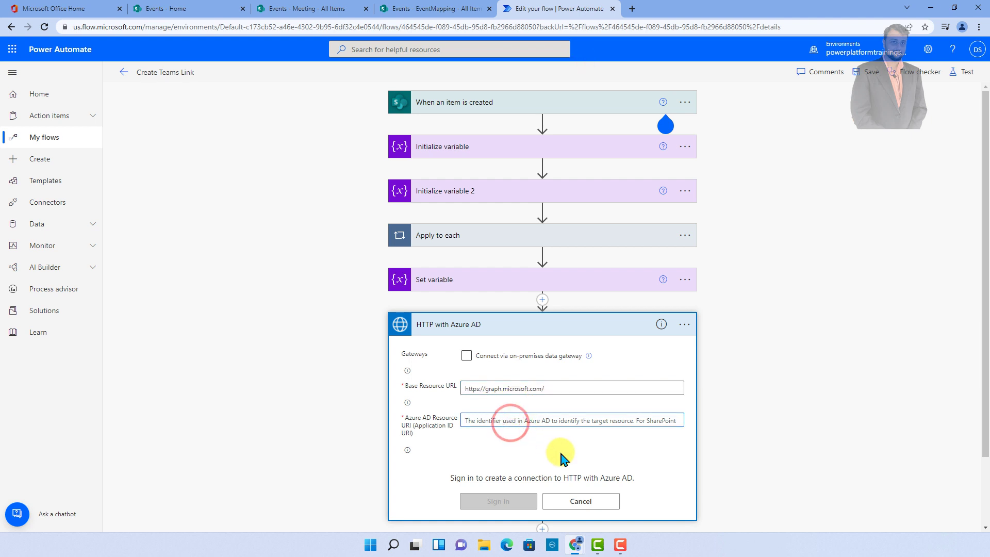
key("ctrl+v")
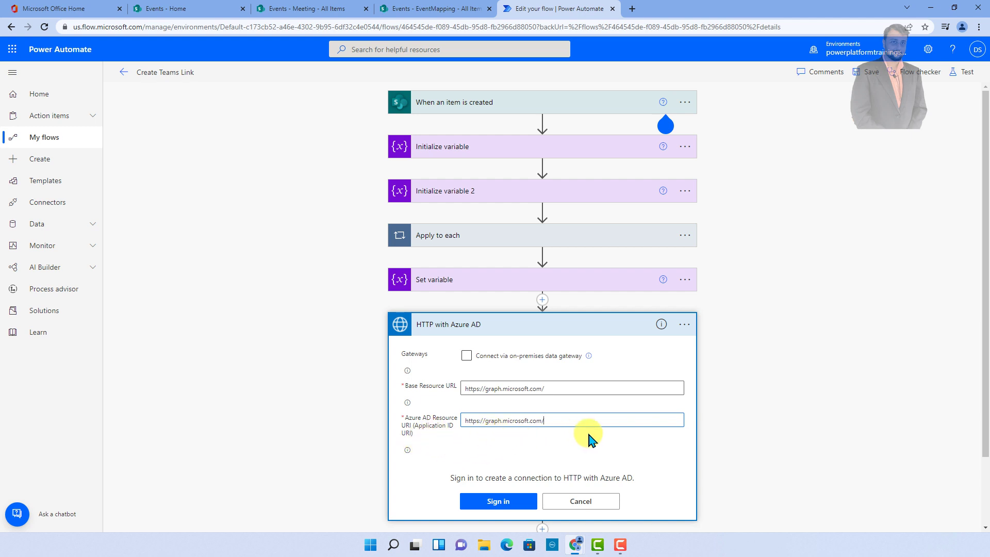
left_click(500, 502)
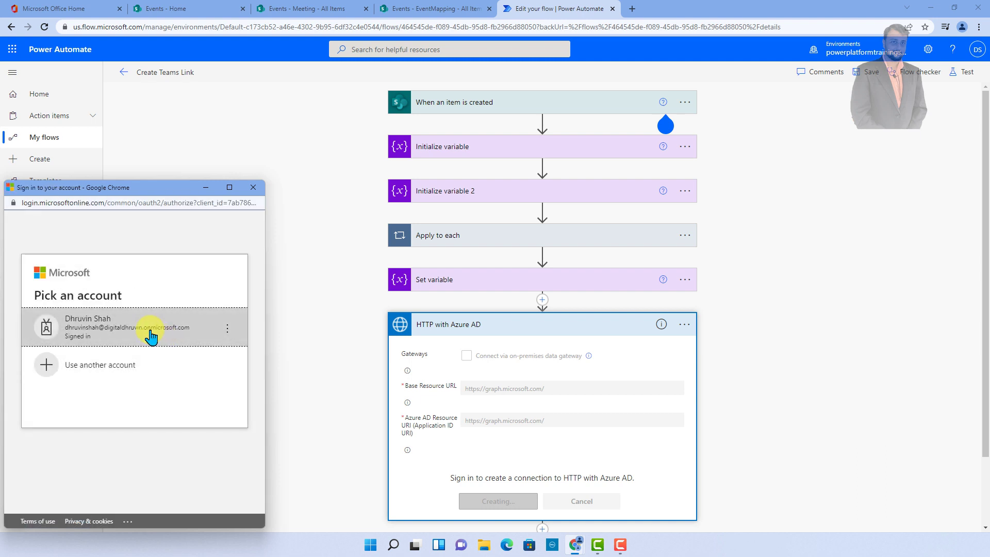
left_click(149, 330)
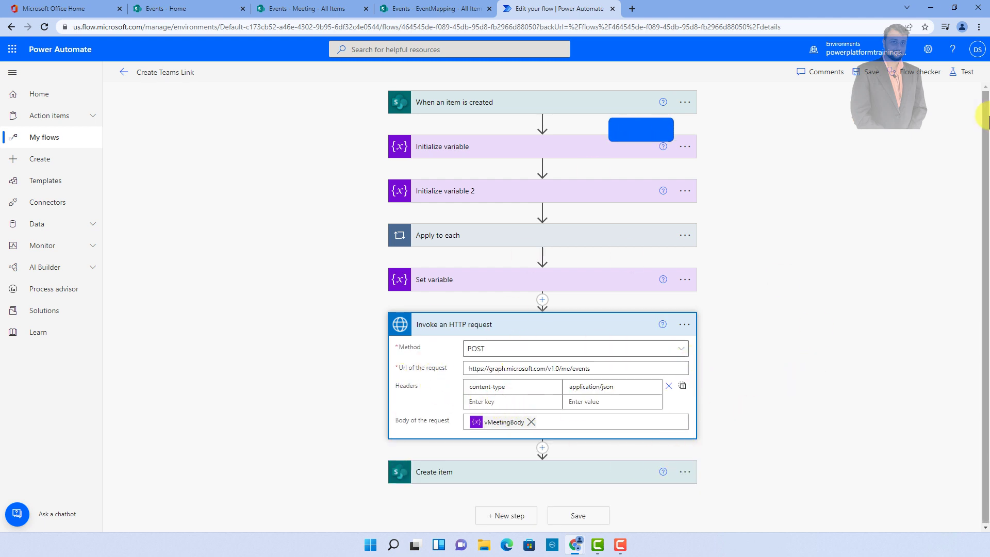
left_click(960, 74)
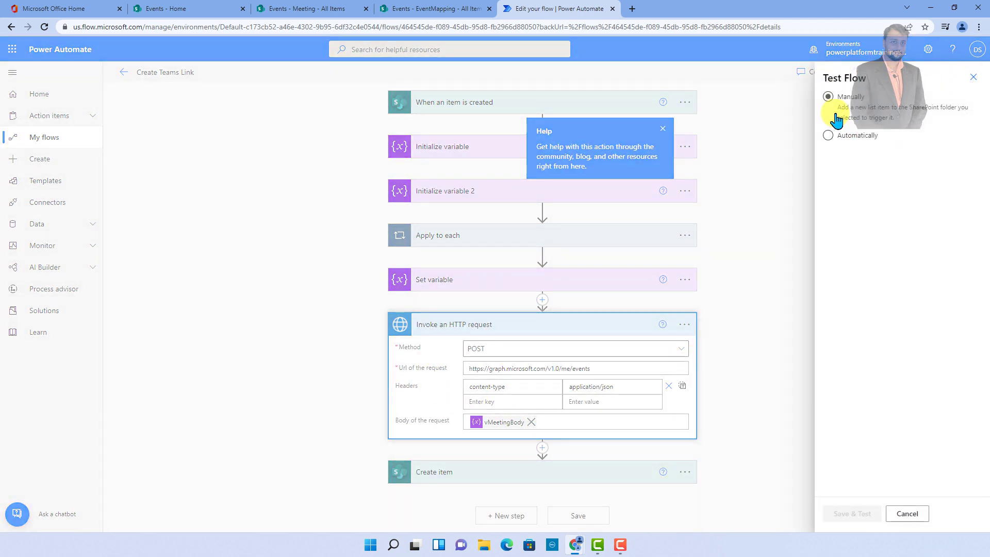
- Retest the flow using the recent failed trigger, then check the EventMapping list for the new row
left_click(830, 135)
left_click(860, 153)
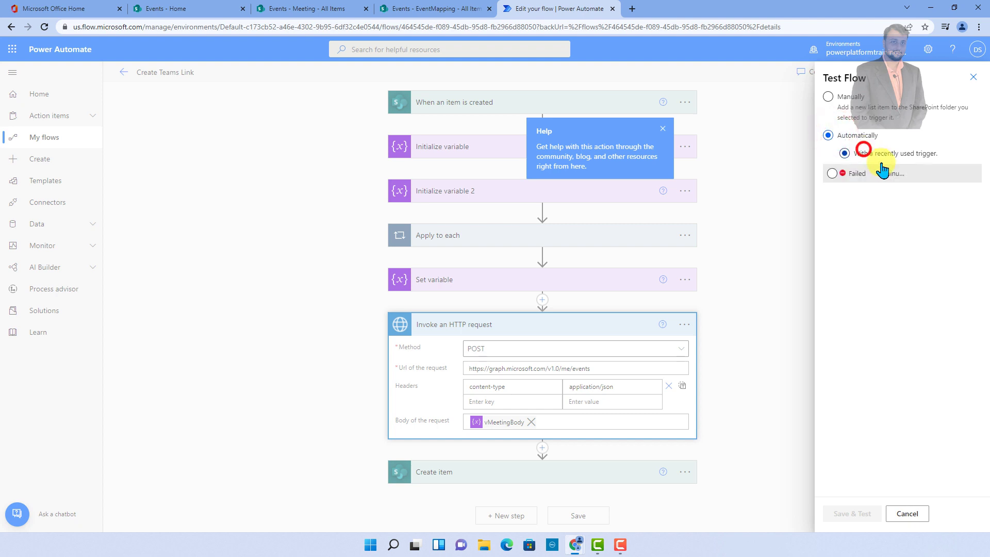
left_click(885, 173)
left_click(852, 514)
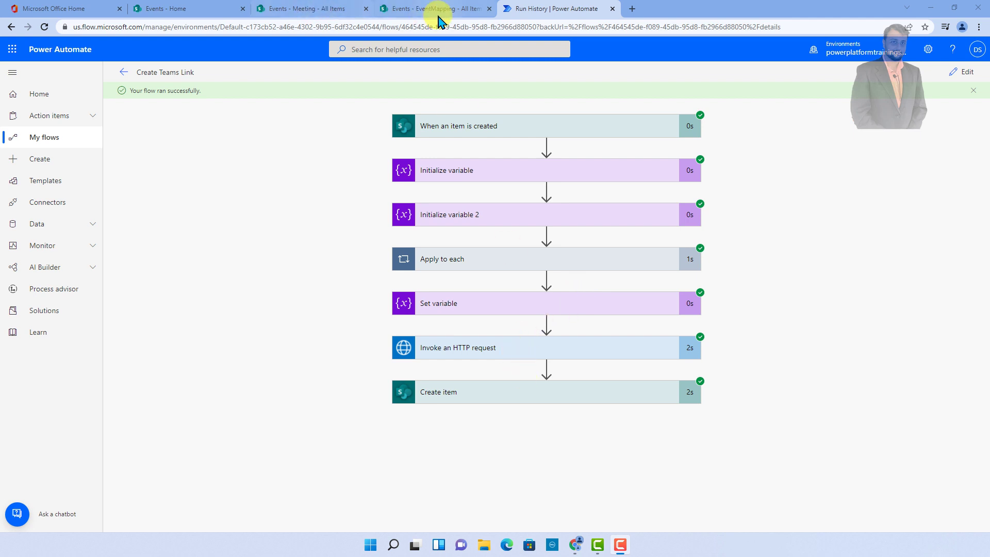
left_click(285, 10)
left_click(429, 12)
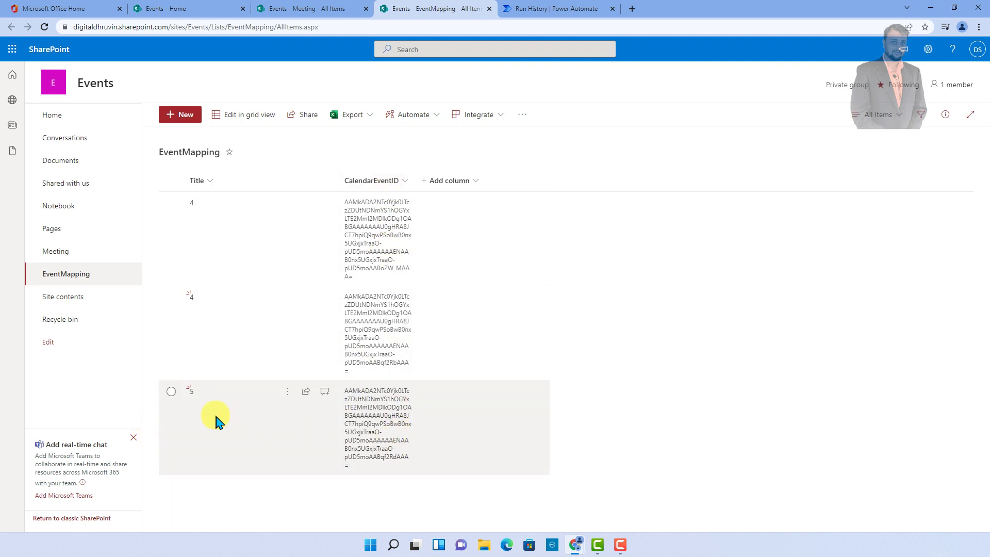
- Open Microsoft Teams in a new browser tab from the Office app launcher
left_click(542, 14)
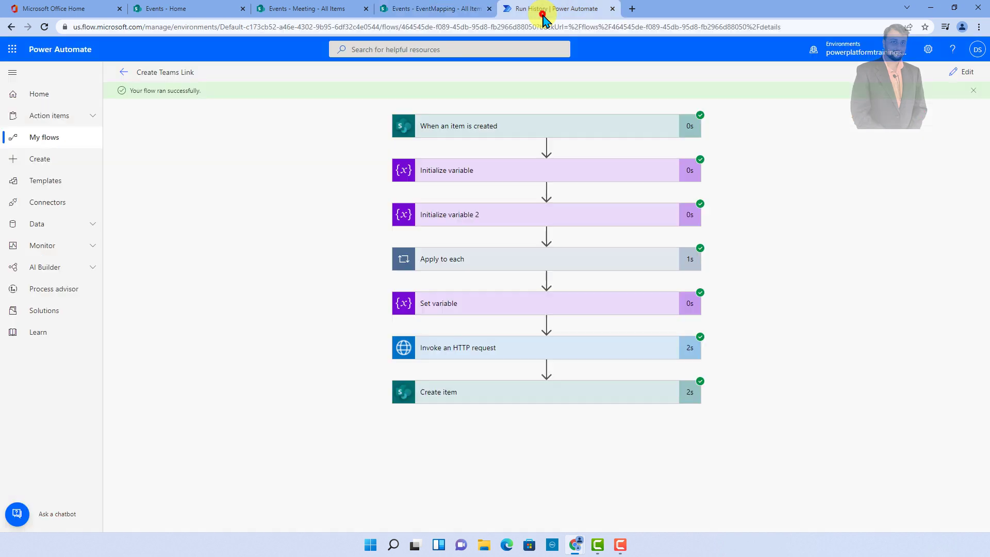
left_click(14, 51)
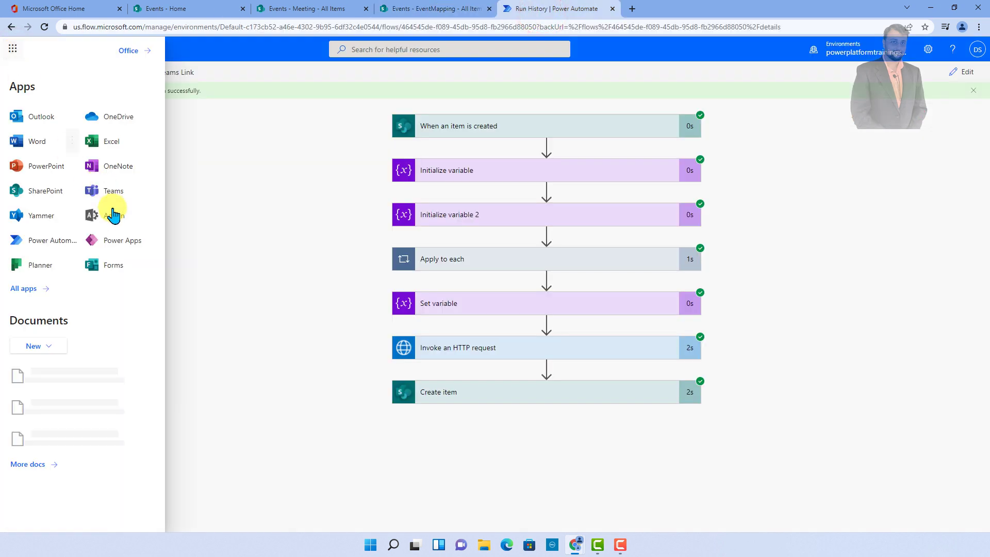
left_click(147, 191)
left_click(154, 217)
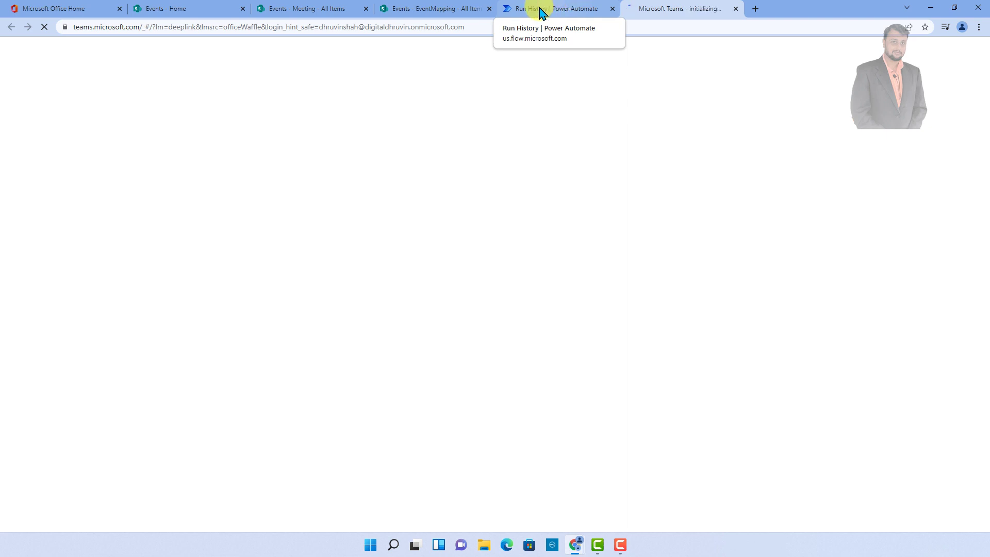
- Check the EventMapping list and the Meeting list showing the PBI UK UG event
left_click(539, 10)
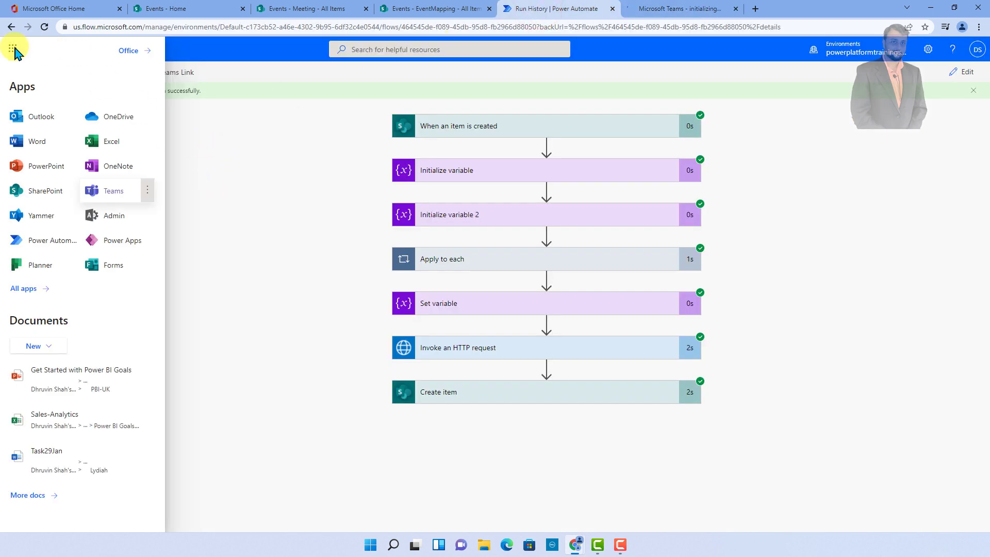
left_click(448, 9)
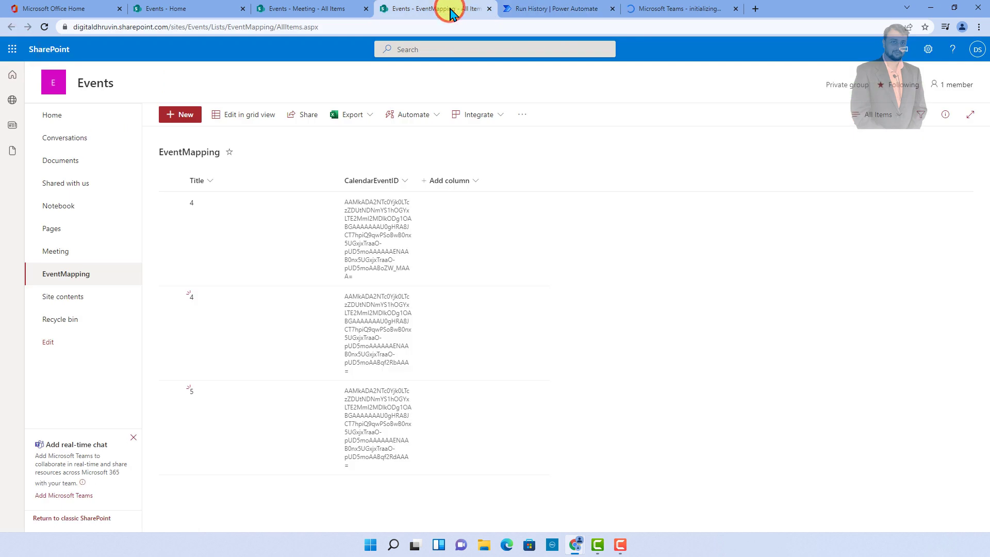
left_click(337, 11)
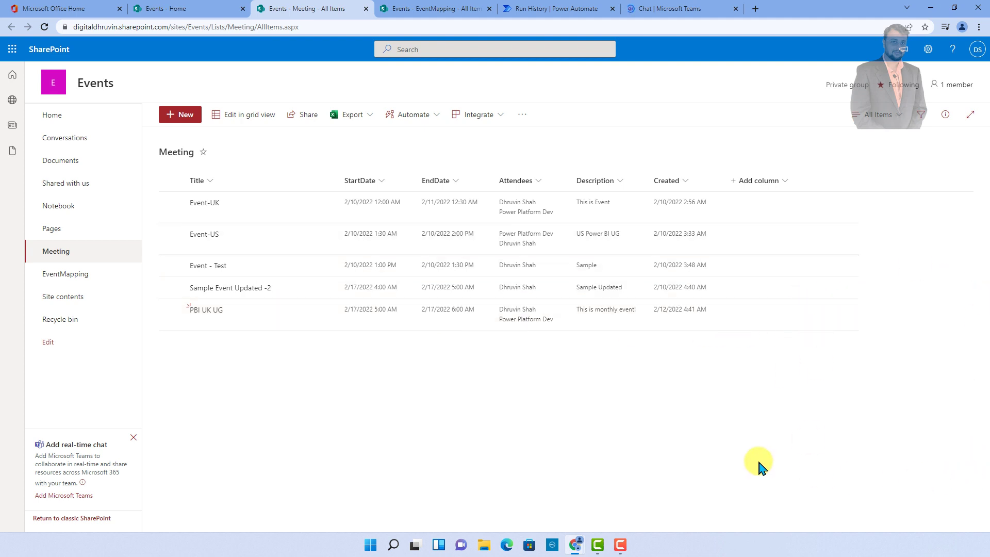
- Open the PBI UK UG meeting on Thursday, February 17, 6:30–7:30 PM, in the Teams Calendar
left_click(674, 12)
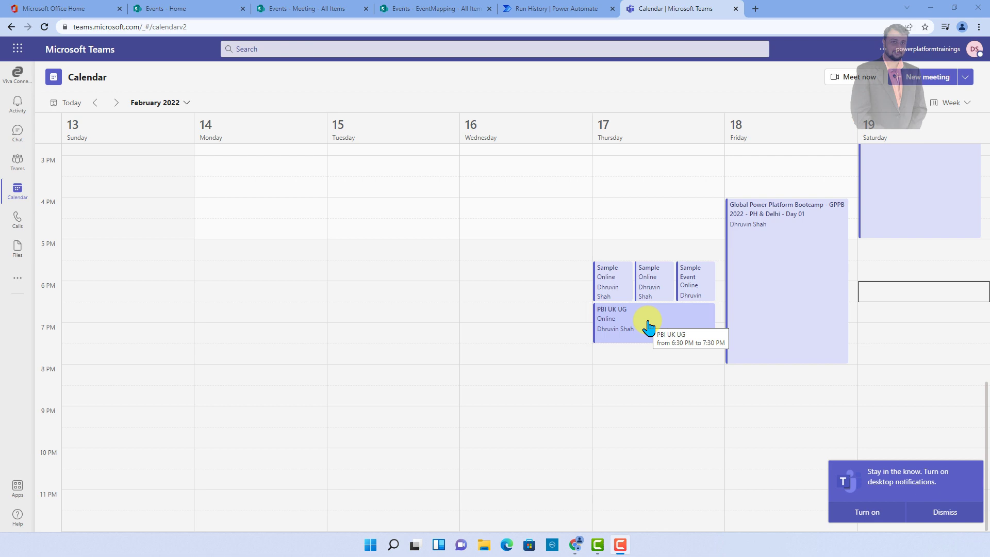
double_click(649, 326)
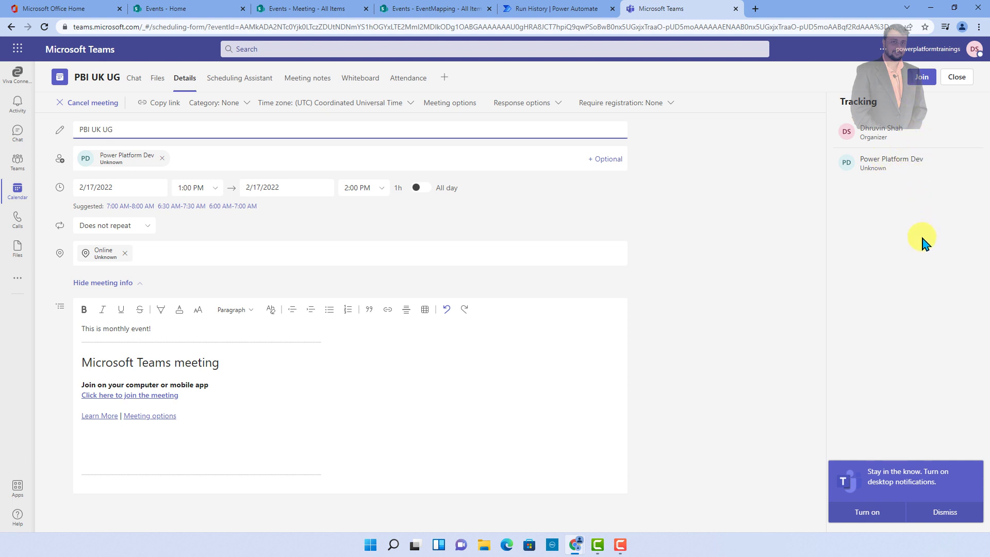
- Return to the successful flow run, dismiss the Office app list, and scroll the presenter's YouTube channel uploads
left_click(553, 15)
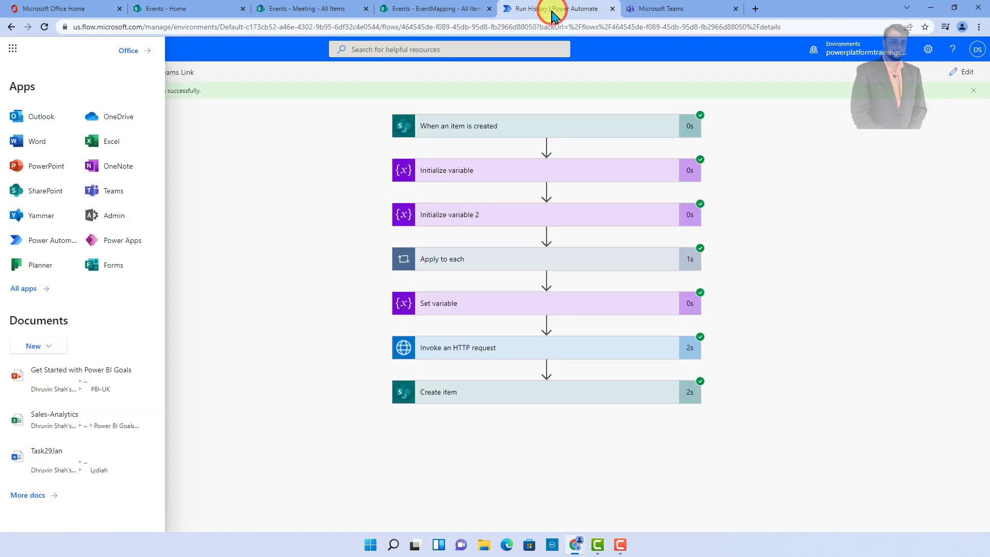
left_click(16, 51)
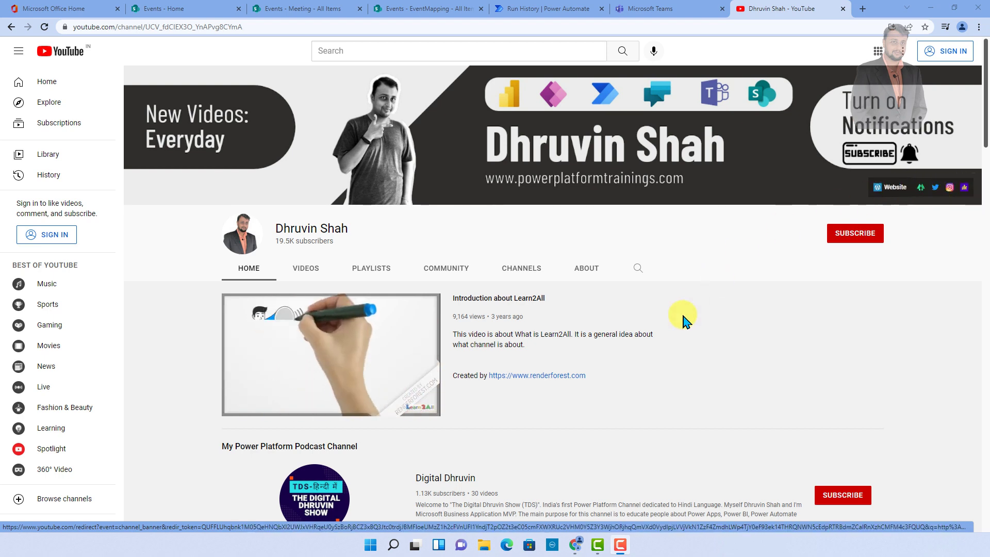
scroll(659, 347, "down", 2)
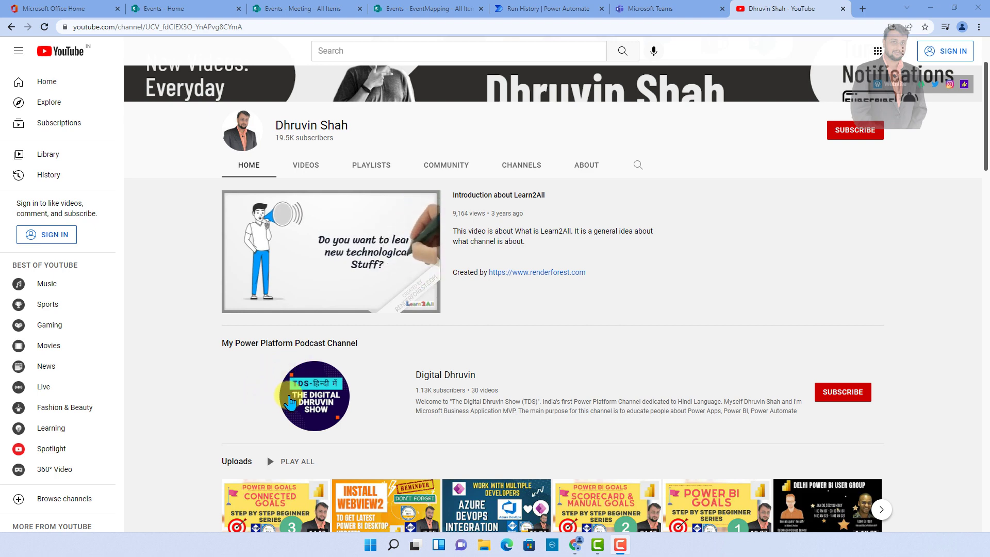